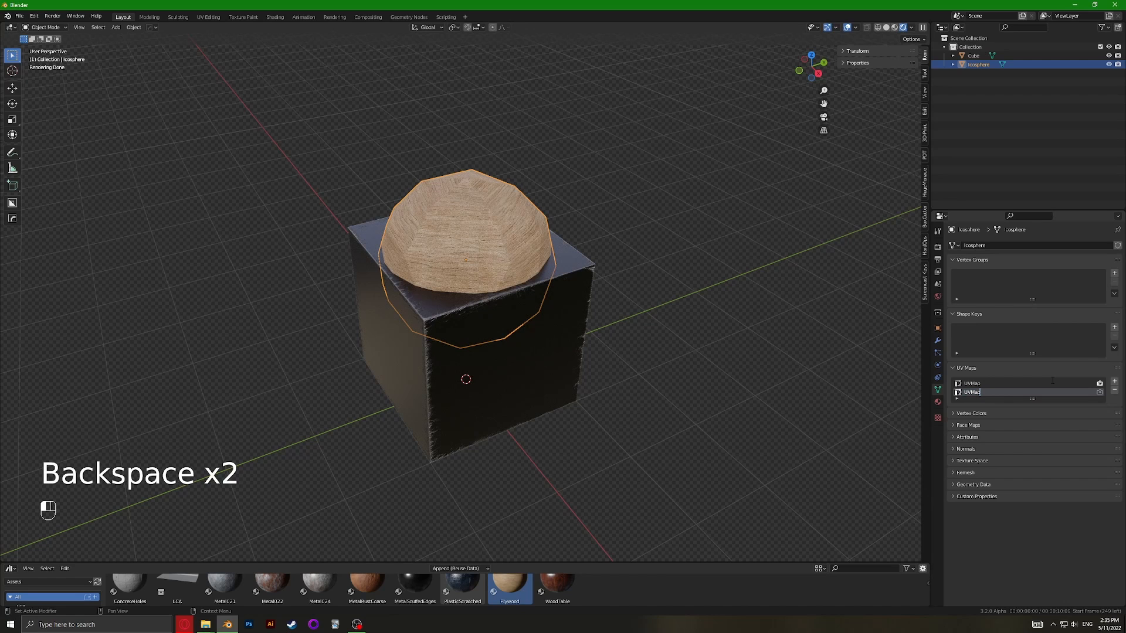
# Name the icosphere's second UV map UVMapBake
pyautogui.write('Bake')
pyautogui.press('Return')
# Add a second UV map to the cube and rename it UVMapBake
pyautogui.click(544, 346)
pyautogui.click(1114, 381)
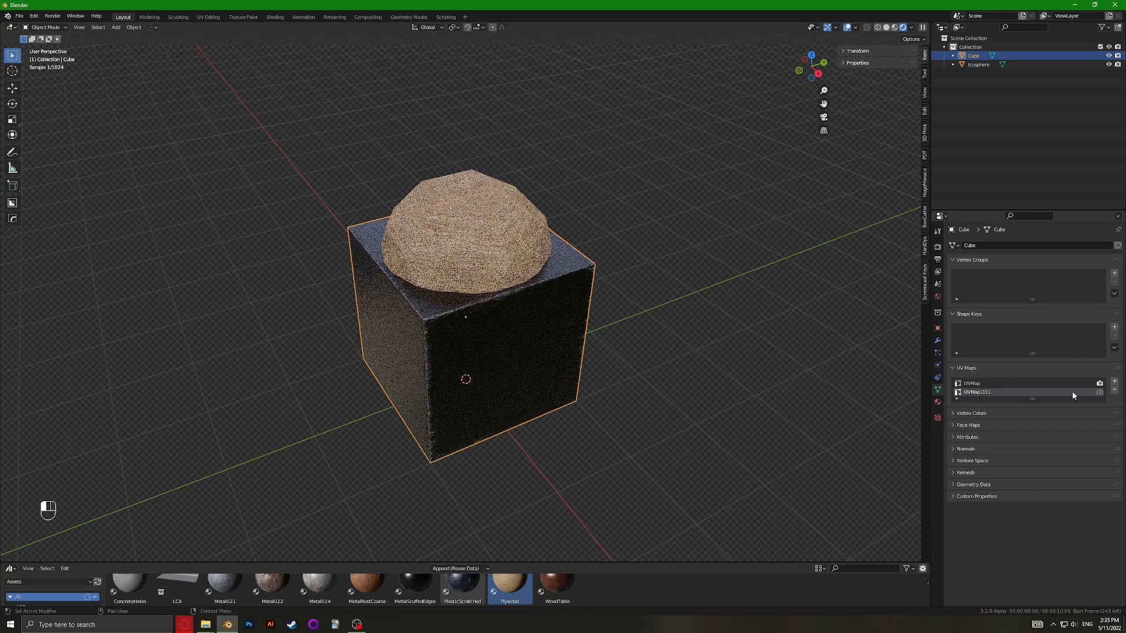
pyautogui.doubleClick(1004, 393)
pyautogui.click(1018, 392)
pyautogui.press('BackSpace')
pyautogui.press('BackSpace')
pyautogui.press('BackSpace')
pyautogui.press('BackSpace')
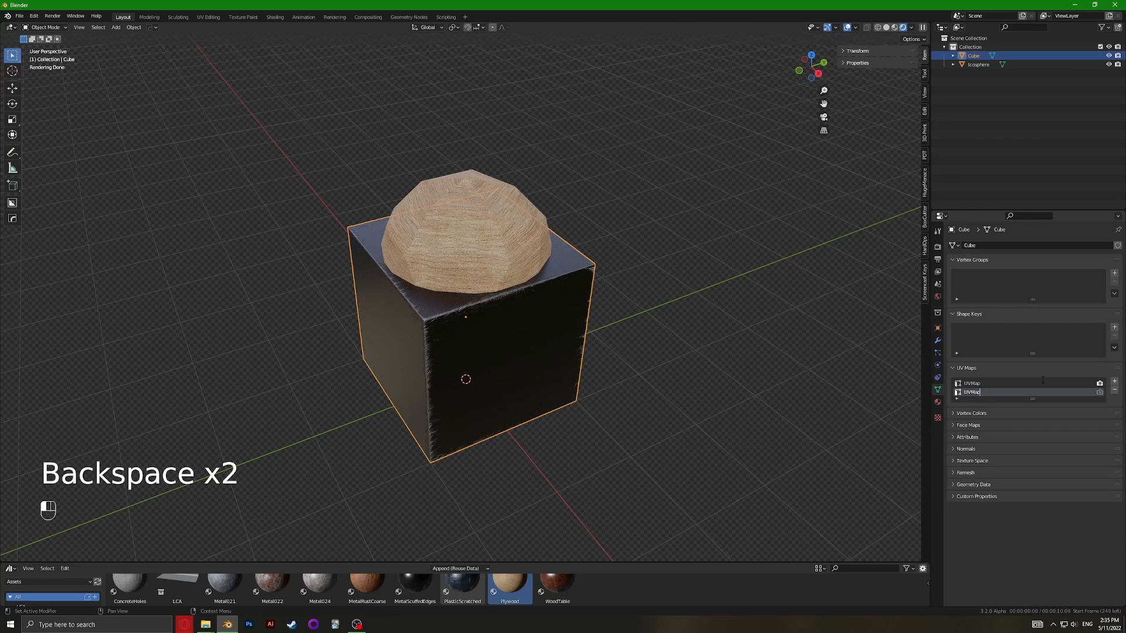
pyautogui.write('Bake')
pyautogui.press('Return')
pyautogui.click(327, 288)
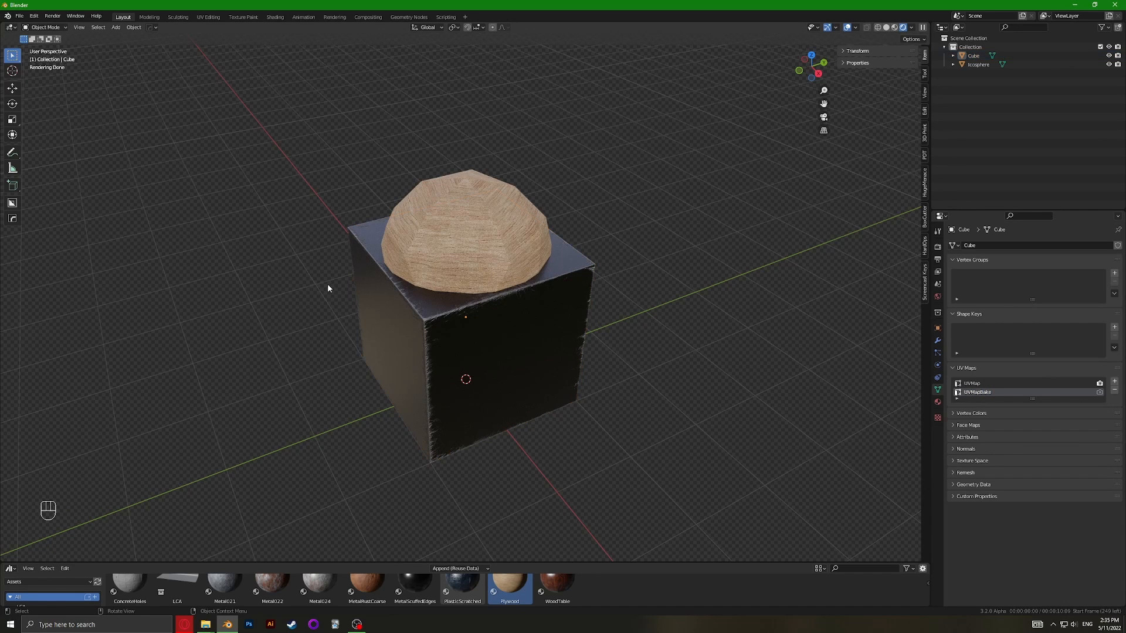
# In the UV Editing workspace, create a blank 4096 × 4096 px image named Bake
pyautogui.click(211, 17)
pyautogui.click(255, 28)
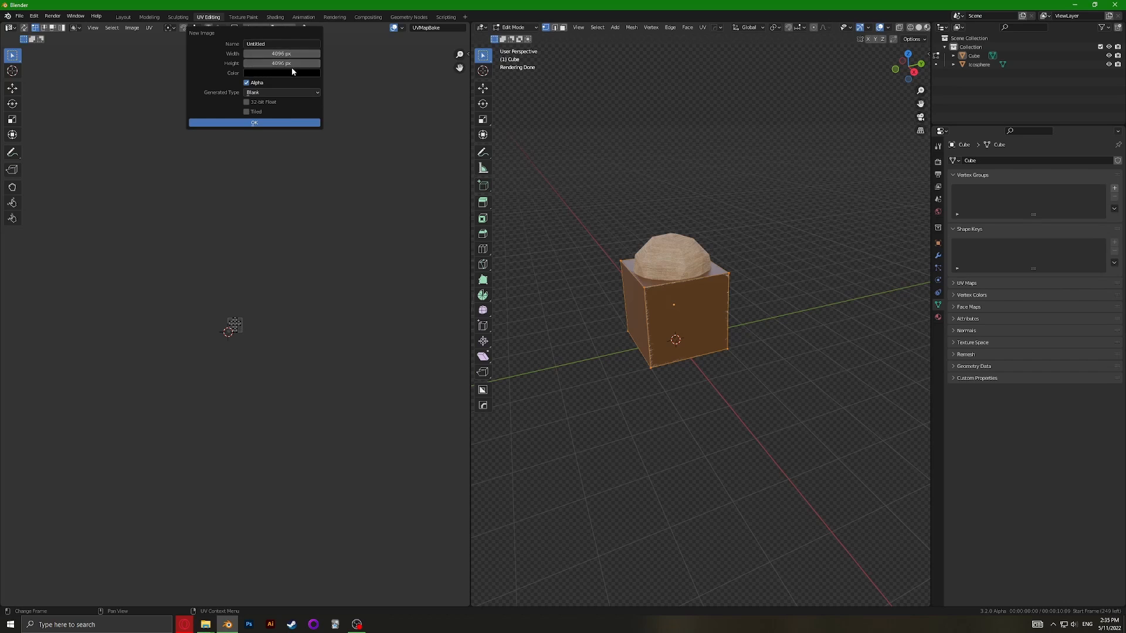
pyautogui.click(280, 44)
pyautogui.write('Bake')
pyautogui.press('Return')
pyautogui.press('Return')
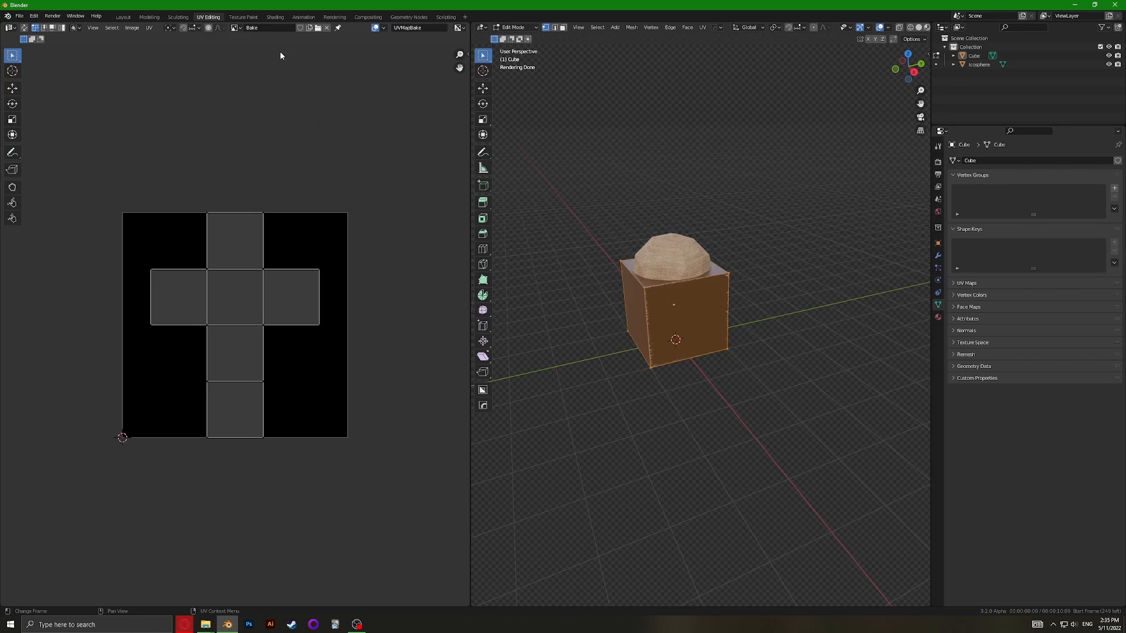
pyautogui.press('Home')
# Unwrap all faces of the cube and icosphere together with Smart UV Project, using a 66° angle limit
pyautogui.click(628, 346)
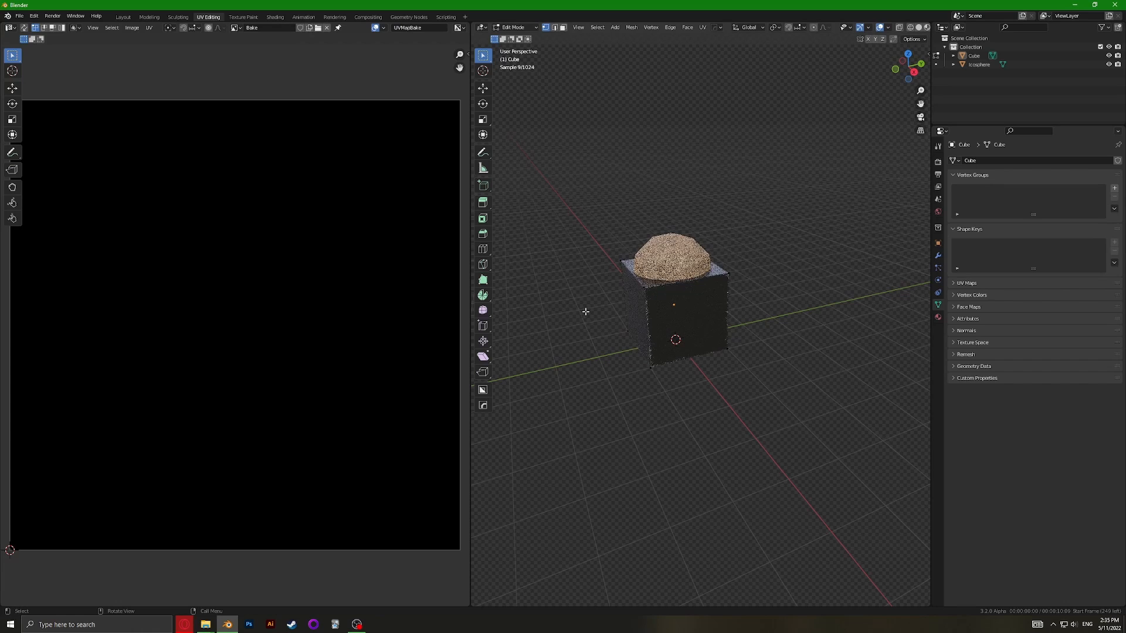
pyautogui.moveTo(586, 312); pyautogui.dragTo(586, 311, button='middle')
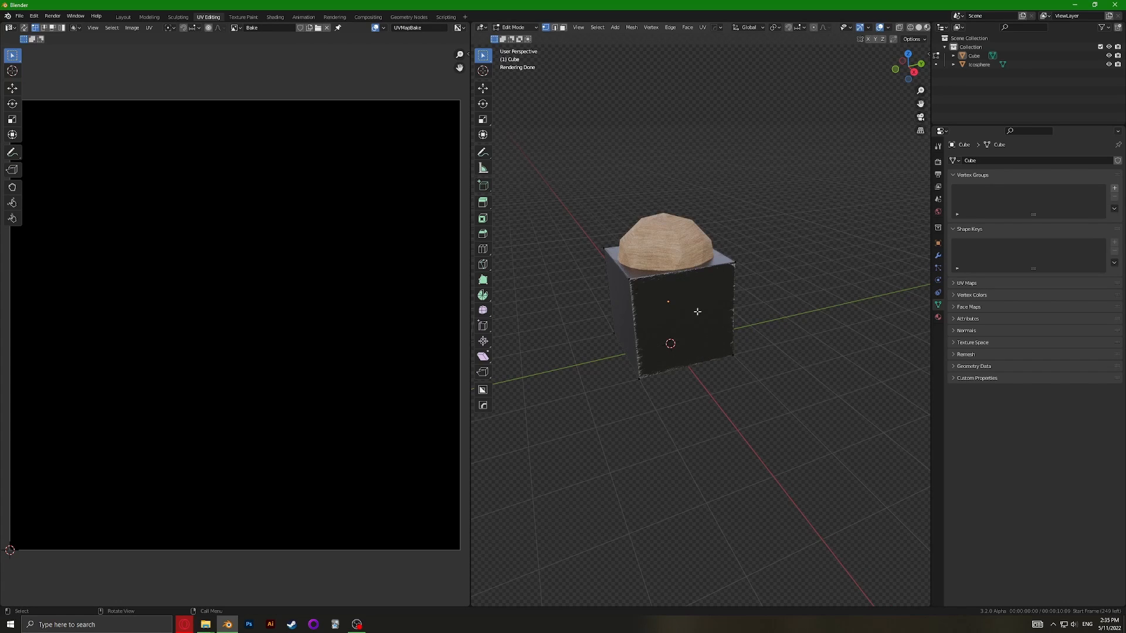
pyautogui.press('Tab')
pyautogui.click(674, 294)
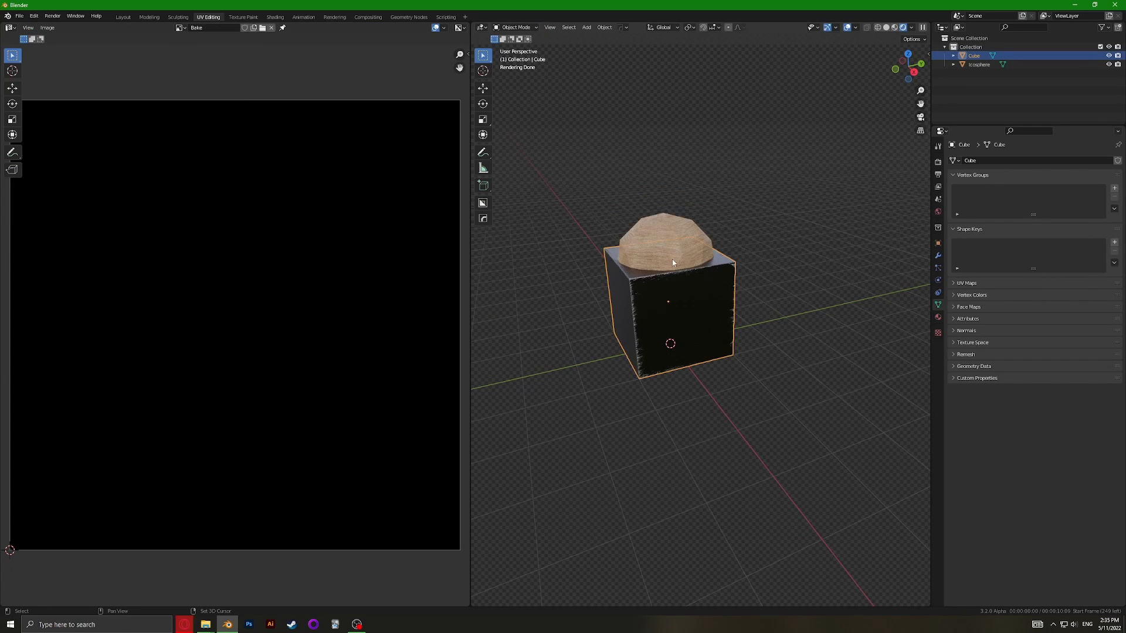
pyautogui.keyDown('shift'); pyautogui.click(645, 254); pyautogui.keyUp('shift')
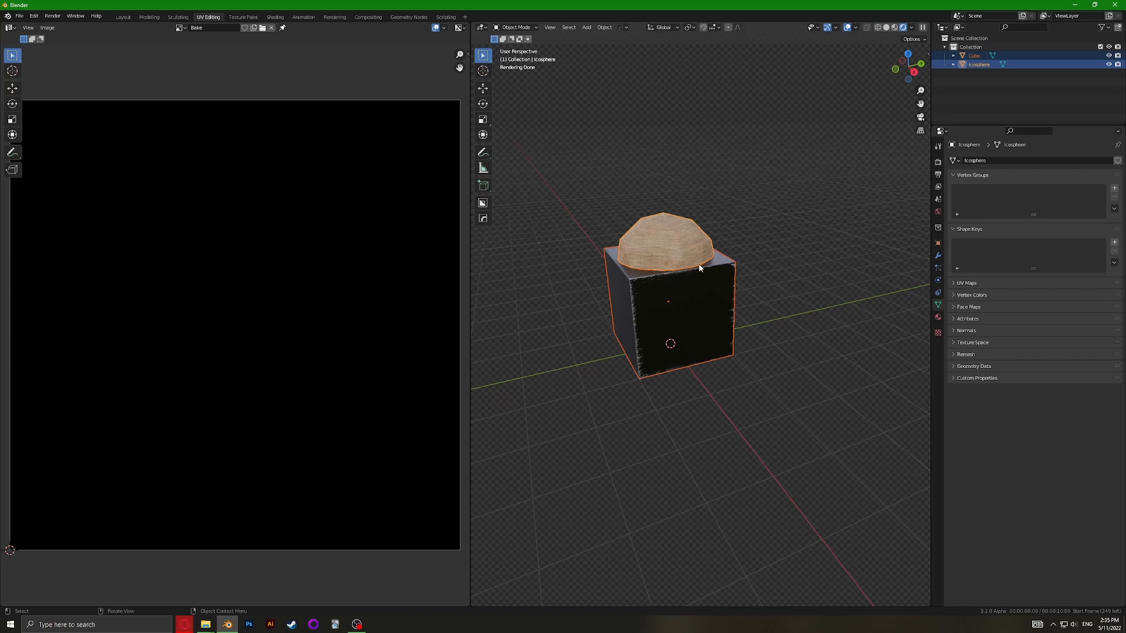
pyautogui.press('Tab')
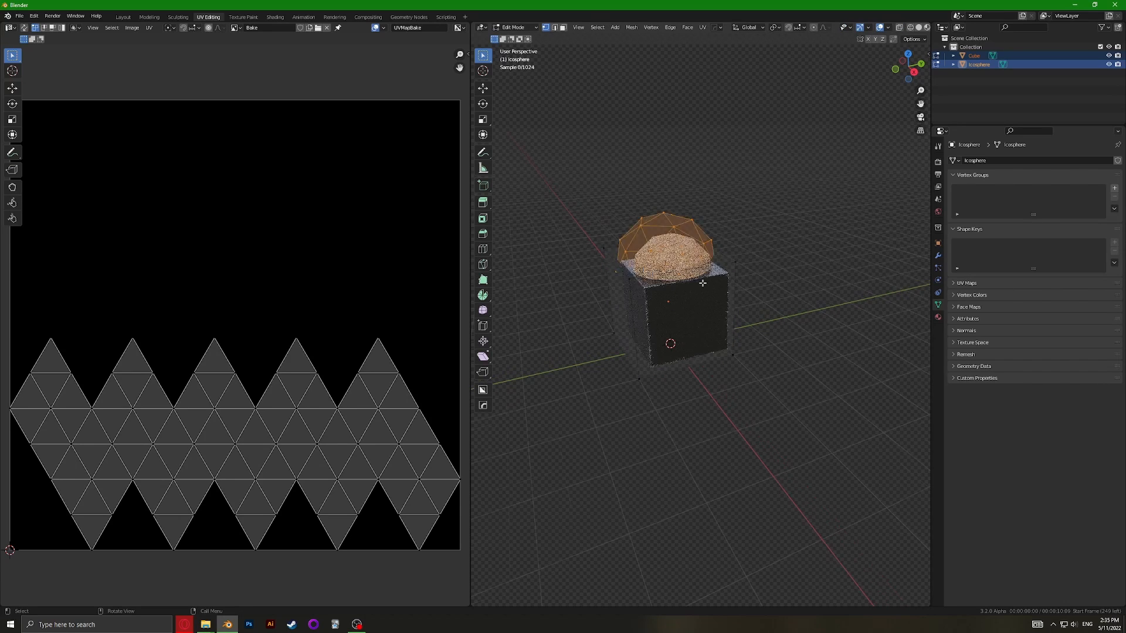
pyautogui.press('a')
pyautogui.press('u')
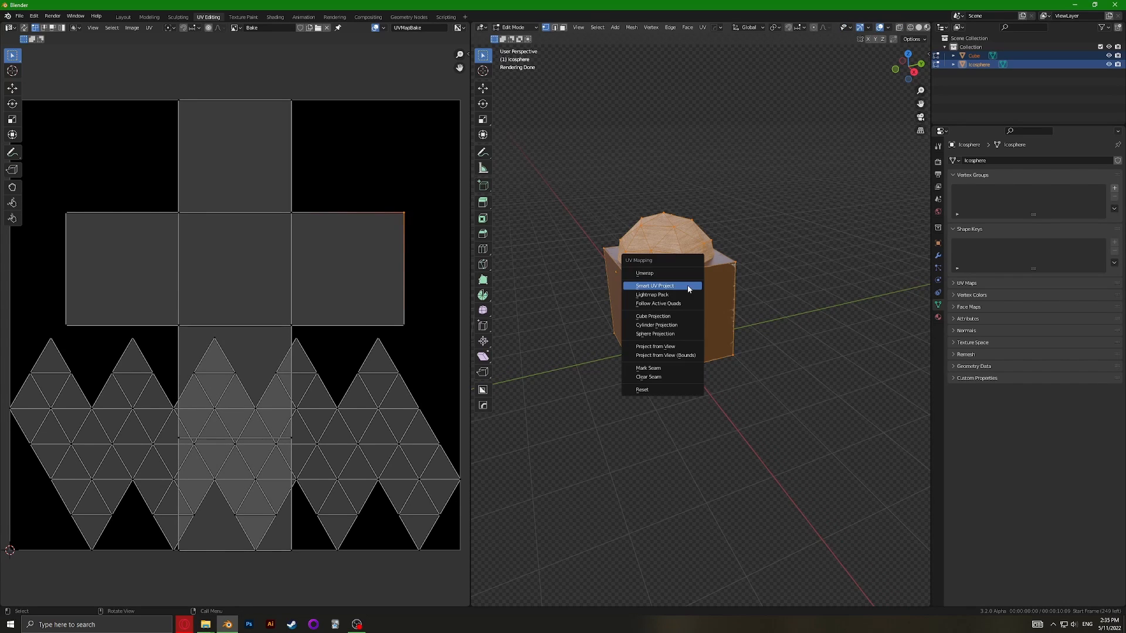
pyautogui.click(663, 286)
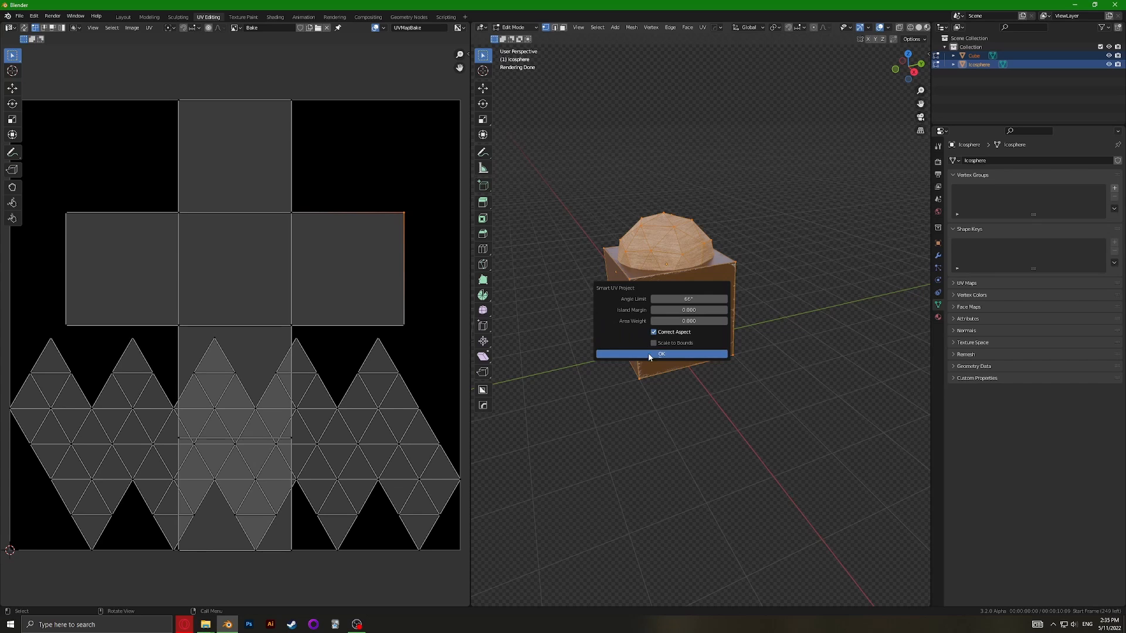
pyautogui.click(648, 354)
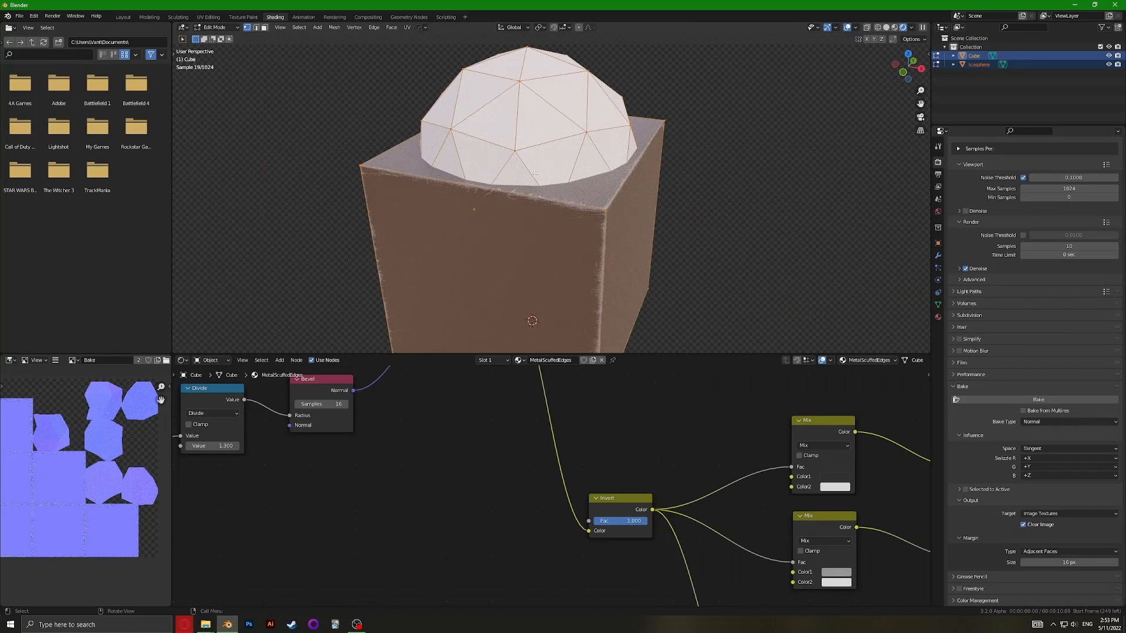
# Run Smart UV Project on the cube and icosphere again with an island margin, and clear the mesh selection
pyautogui.press('u')
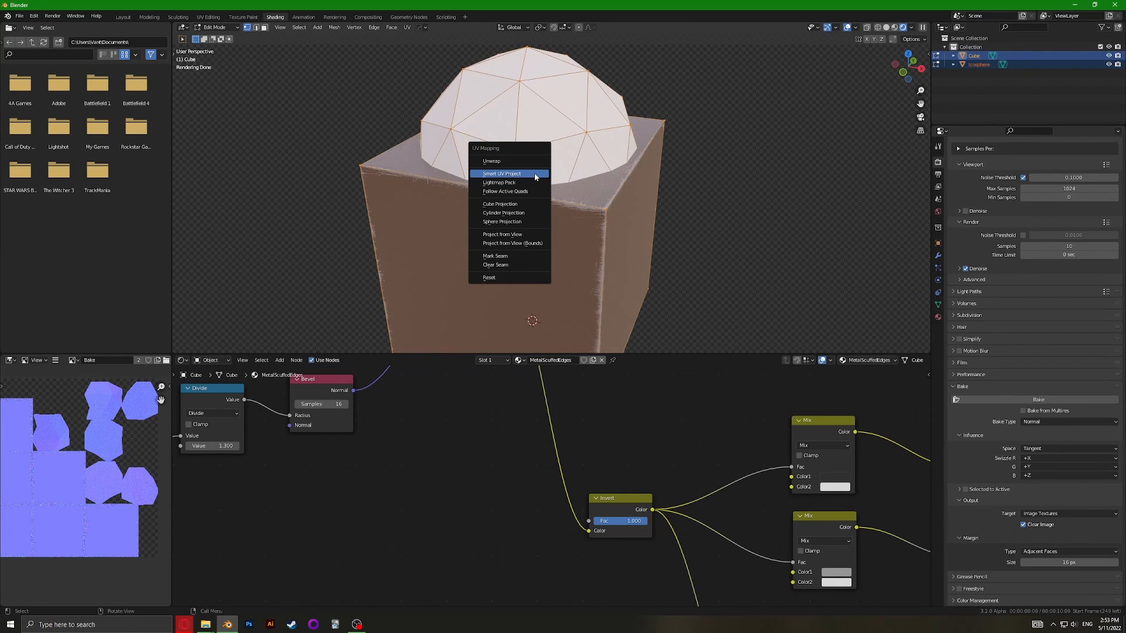
pyautogui.click(535, 175)
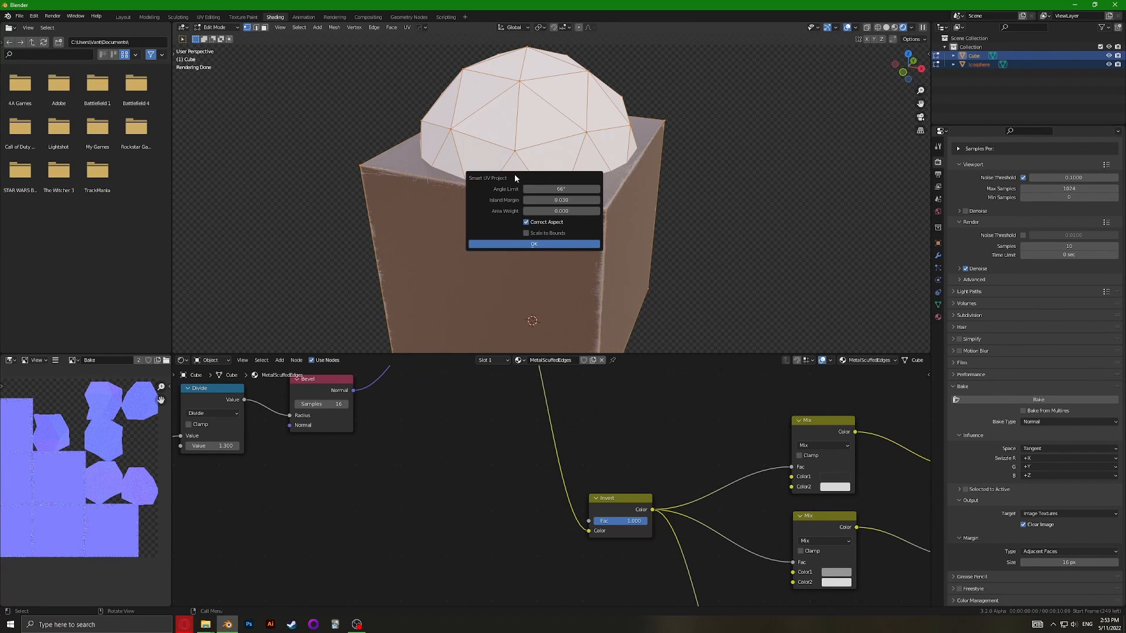
pyautogui.click(556, 200)
pyautogui.press('Return')
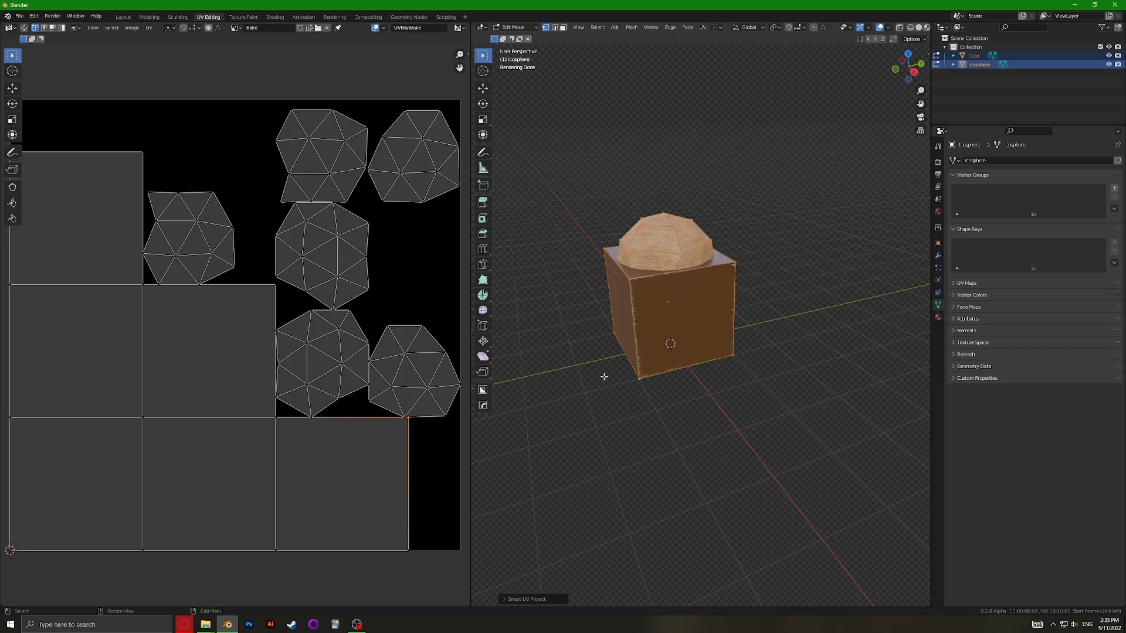
pyautogui.hotkey('alt', 'a')
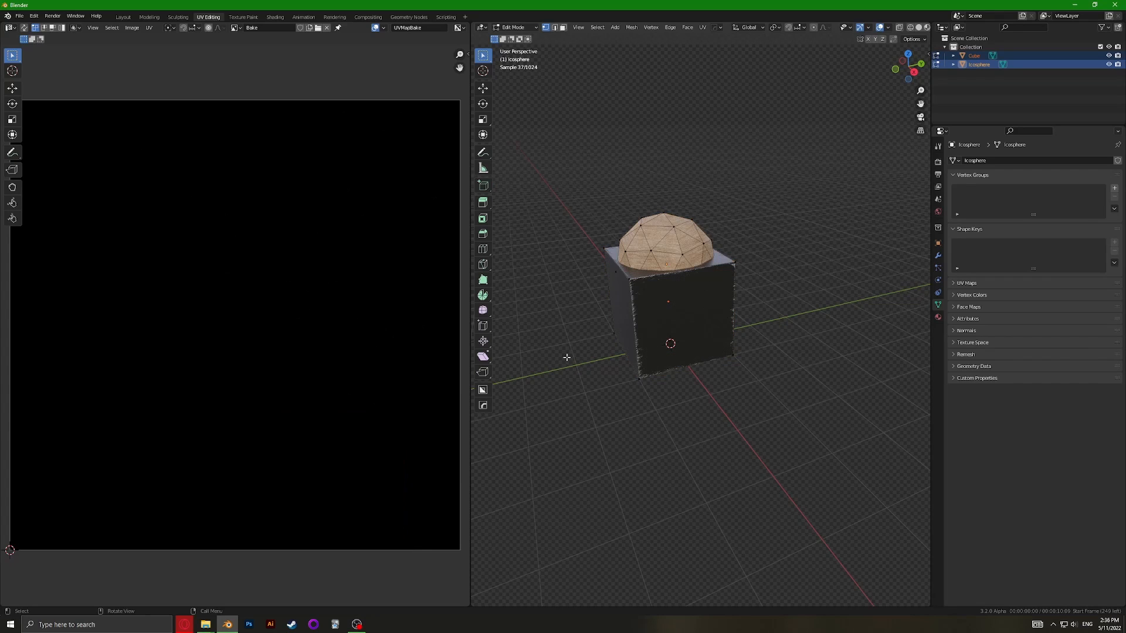
# Switch to the Shading workspace and select only the icosphere so its Plywood material is open for editing
pyautogui.click(275, 17)
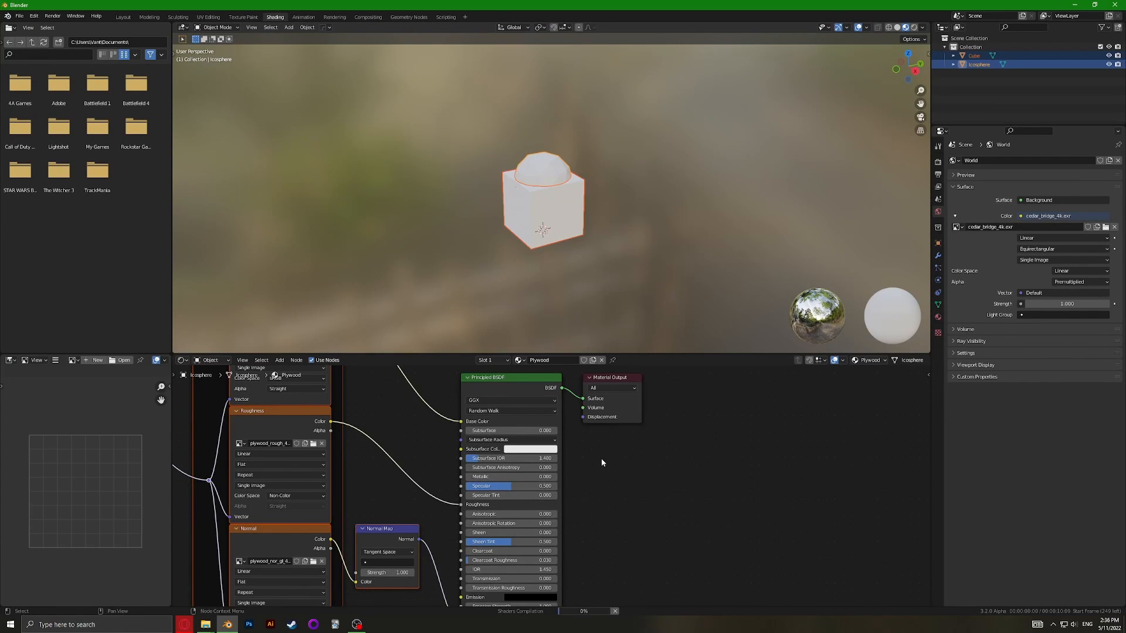
pyautogui.scroll(-9, 600, 459)
pyautogui.moveTo(432, 430); pyautogui.dragTo(582, 449, button='middle')
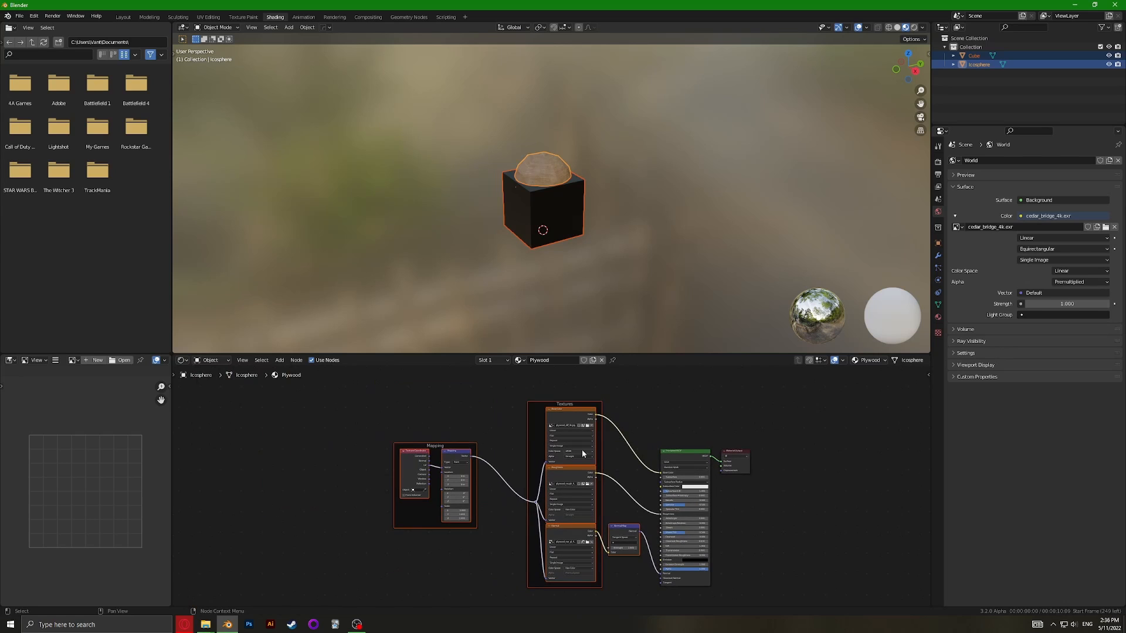
pyautogui.click(475, 430)
pyautogui.scroll(4, 422, 203)
pyautogui.click(423, 203)
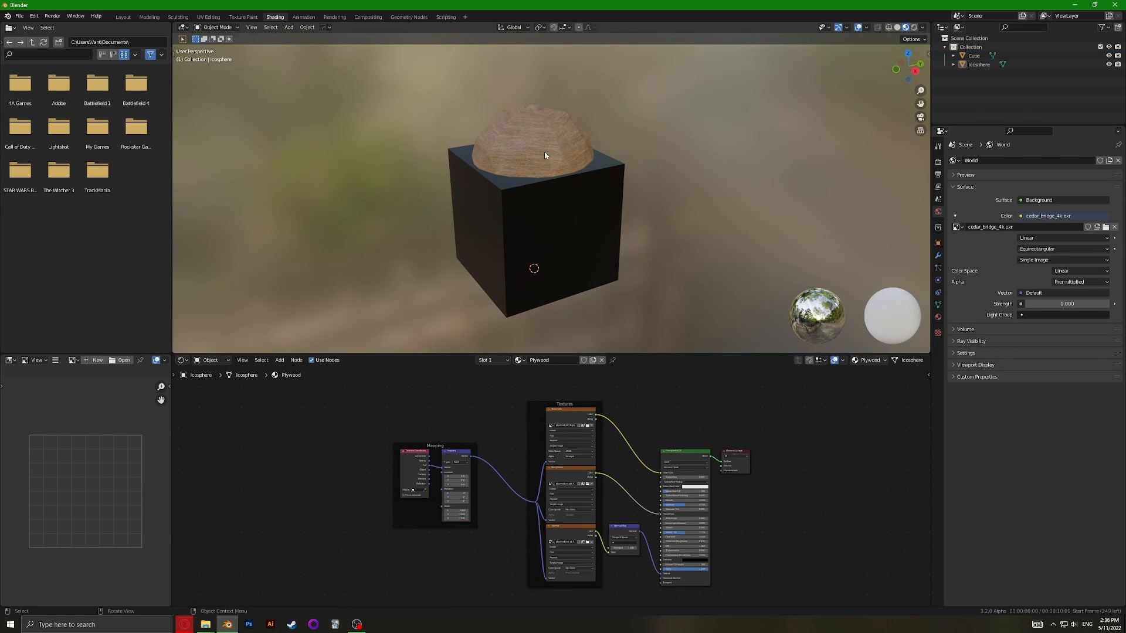
pyautogui.click(545, 154)
# Examine the Plywood material's Texture Coordinate, Mapping, Base Color, Roughness and Normal texture nodes
pyautogui.scroll(4, 316, 452)
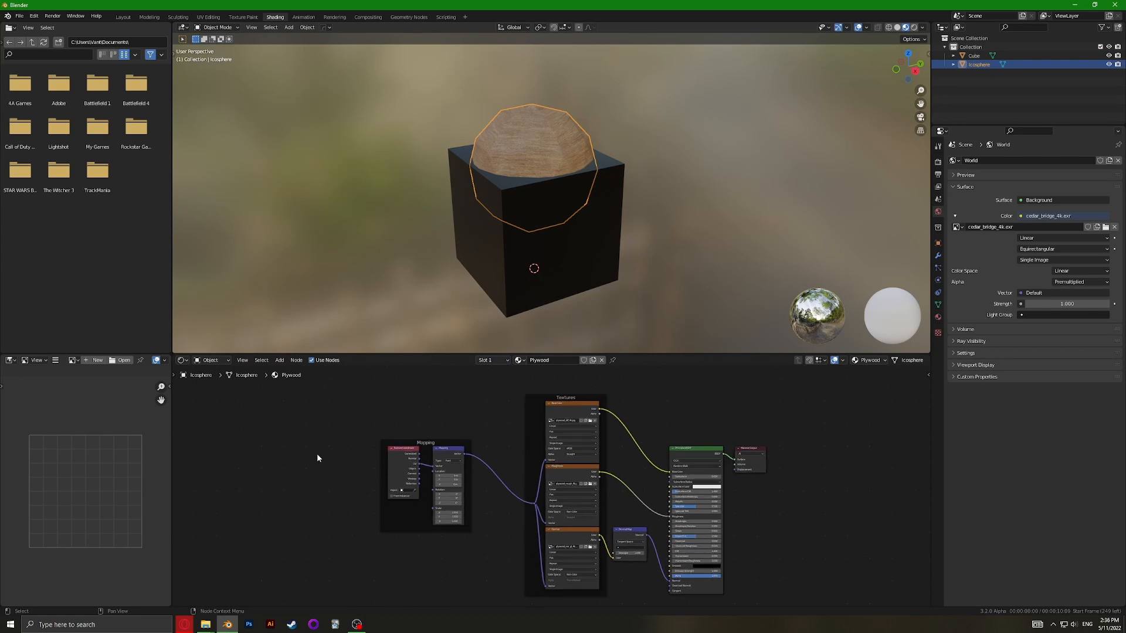
pyautogui.moveTo(266, 445); pyautogui.dragTo(367, 442, button='middle')
pyautogui.scroll(-2, 417, 472)
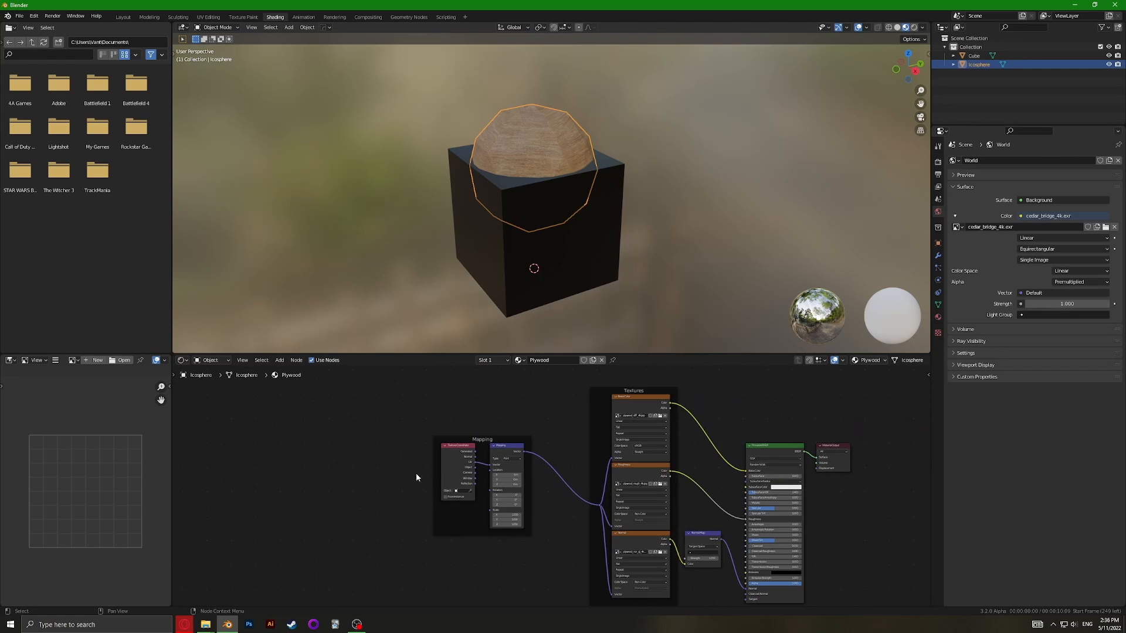
pyautogui.scroll(2, 385, 443)
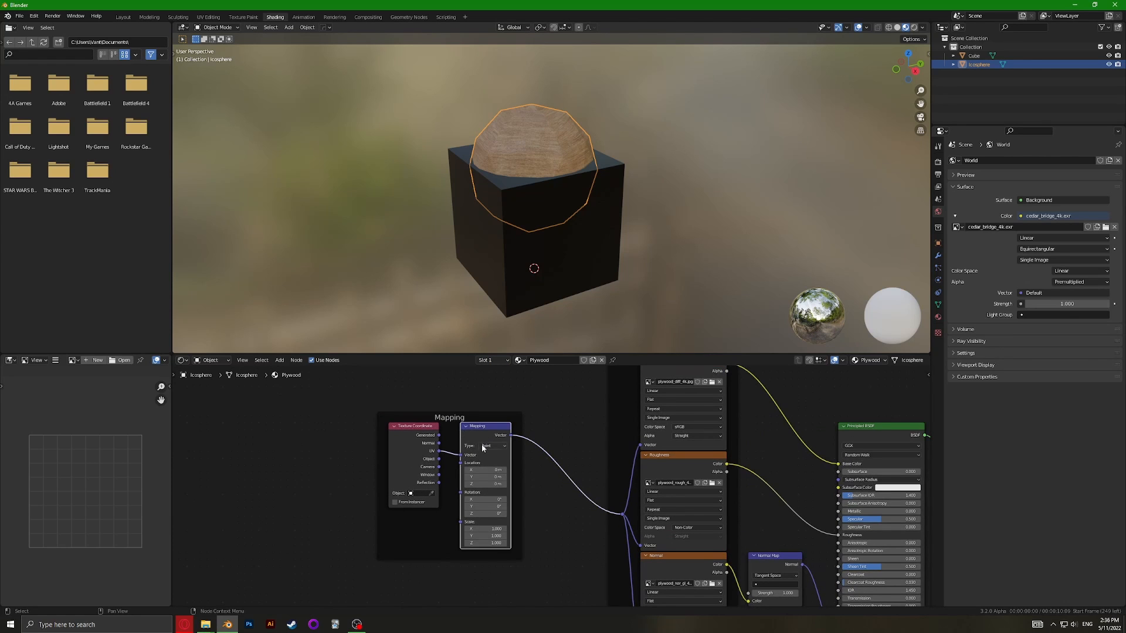
pyautogui.scroll(1, 446, 436)
pyautogui.click(378, 425)
pyautogui.scroll(-1, 523, 459)
pyautogui.scroll(-2, 524, 459)
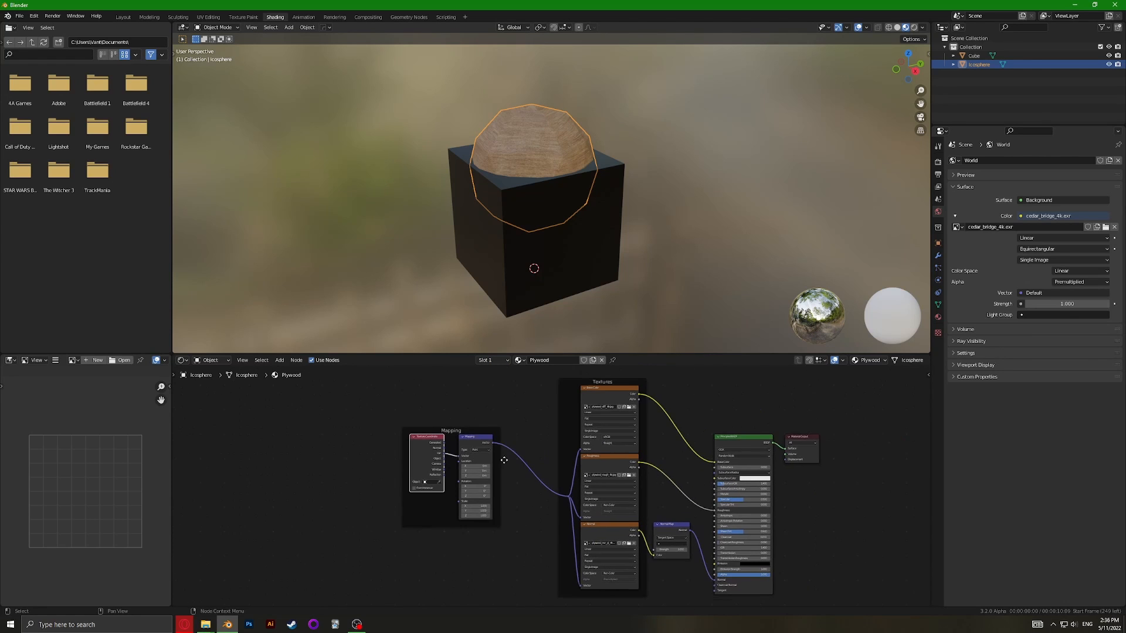
pyautogui.scroll(-1, 498, 446)
pyautogui.scroll(1, 504, 446)
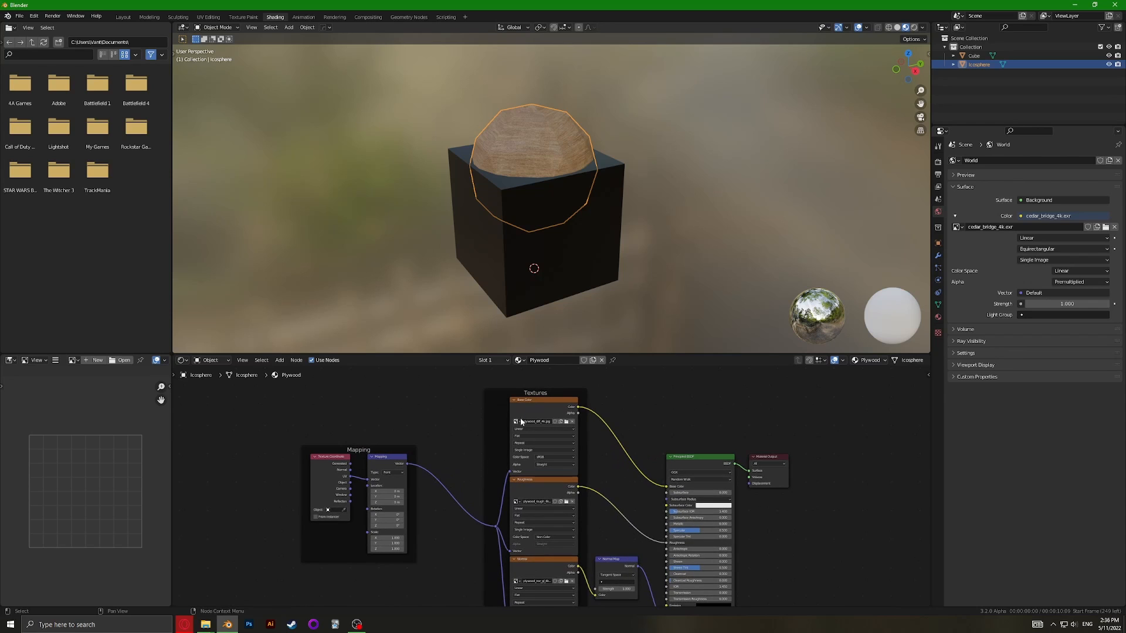
pyautogui.click(532, 402)
pyautogui.moveTo(533, 484); pyautogui.dragTo(533, 460, button='middle')
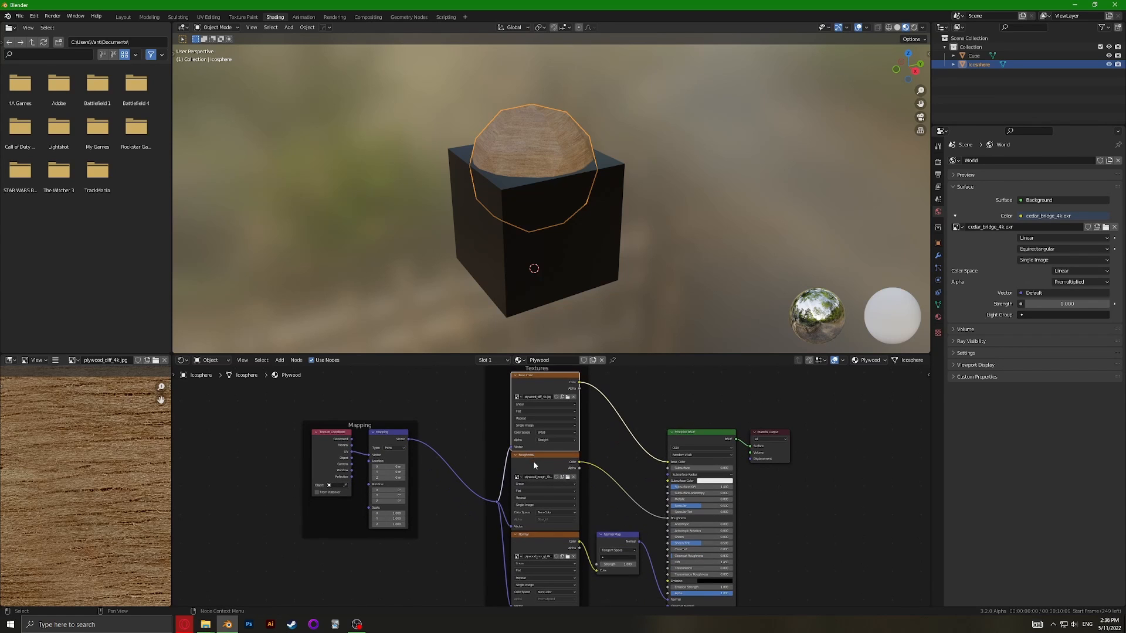
pyautogui.click(540, 487)
pyautogui.click(530, 542)
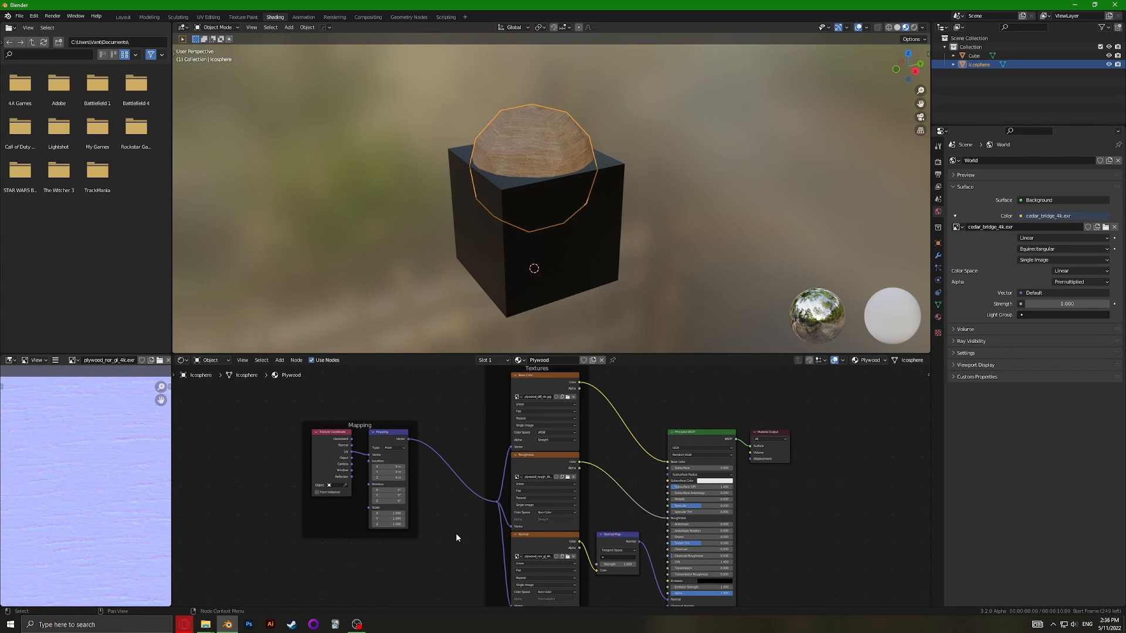
pyautogui.moveTo(457, 534); pyautogui.dragTo(605, 499, button='middle')
pyautogui.moveTo(530, 501); pyautogui.dragTo(597, 562, button='middle')
pyautogui.scroll(4, 550, 490)
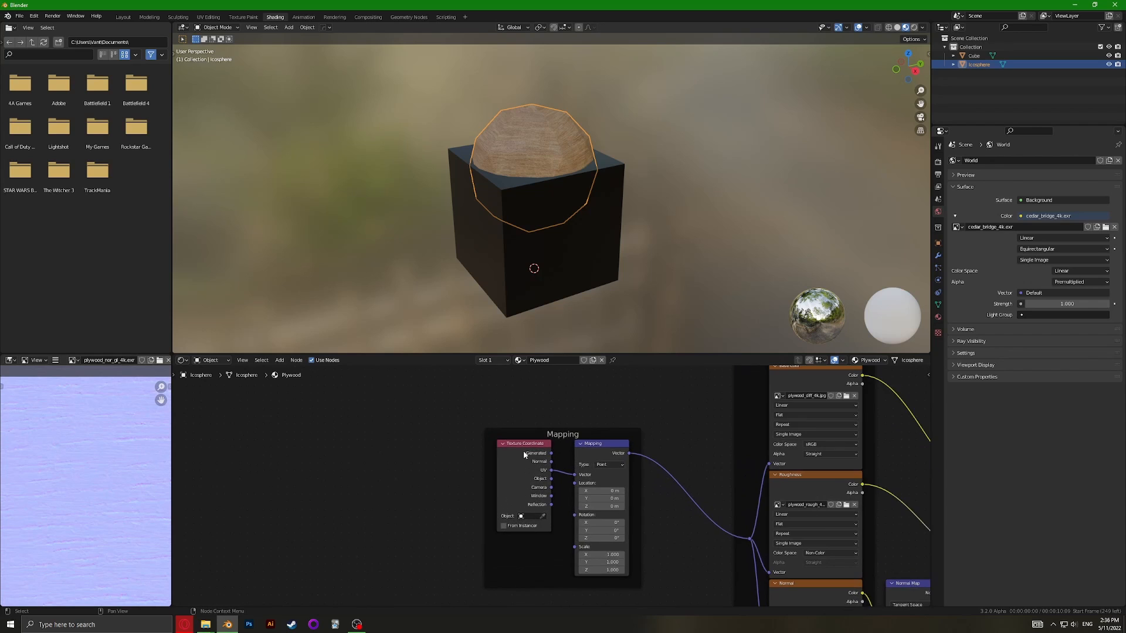
# Delete the Texture Coordinate node from the Plywood material's Mapping frame
pyautogui.click(523, 450)
pyautogui.scroll(2, 523, 451)
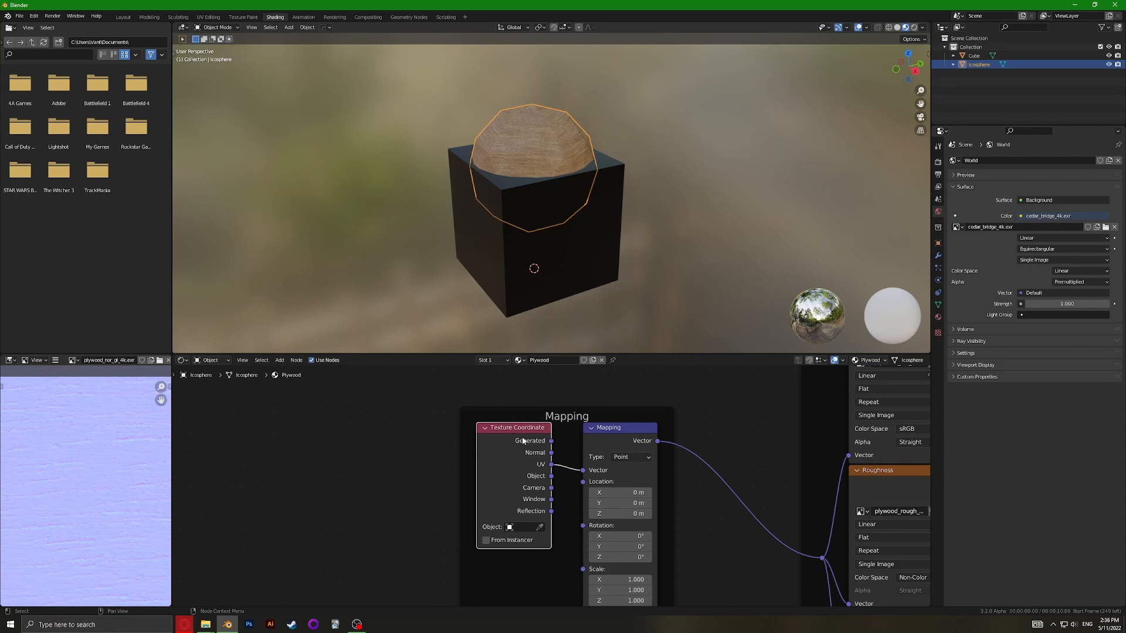
pyautogui.press('x')
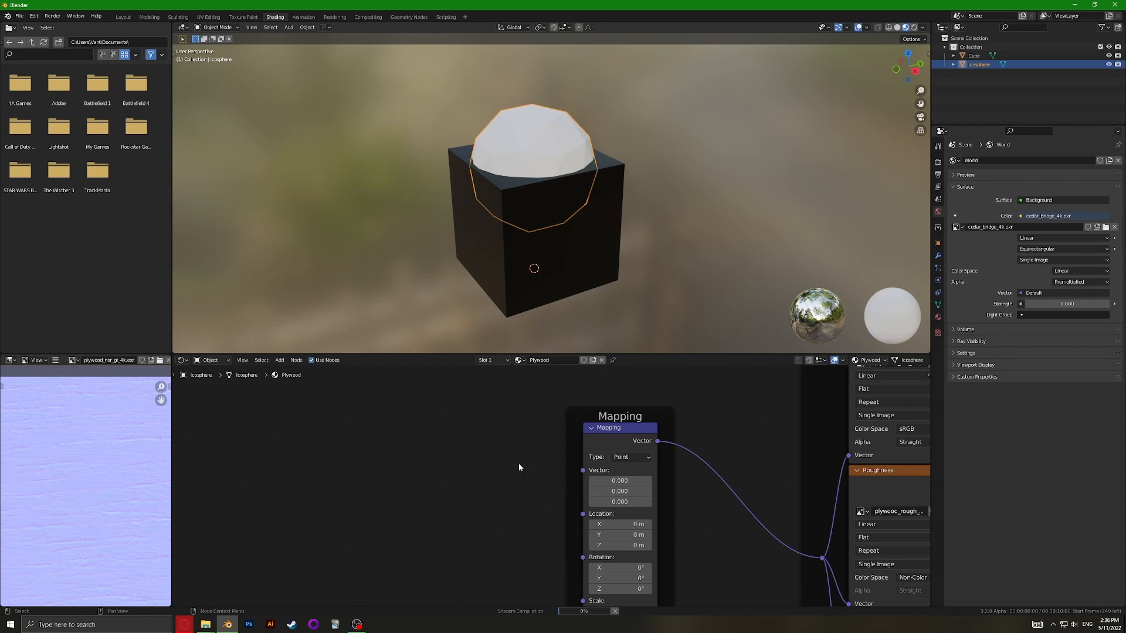
# Add a UV Map node set to UVMap and connect its UV output to the Mapping node's Vector input
pyautogui.moveTo(583, 470); pyautogui.dragTo(545, 451)
pyautogui.write('uvm')
pyautogui.press('Return')
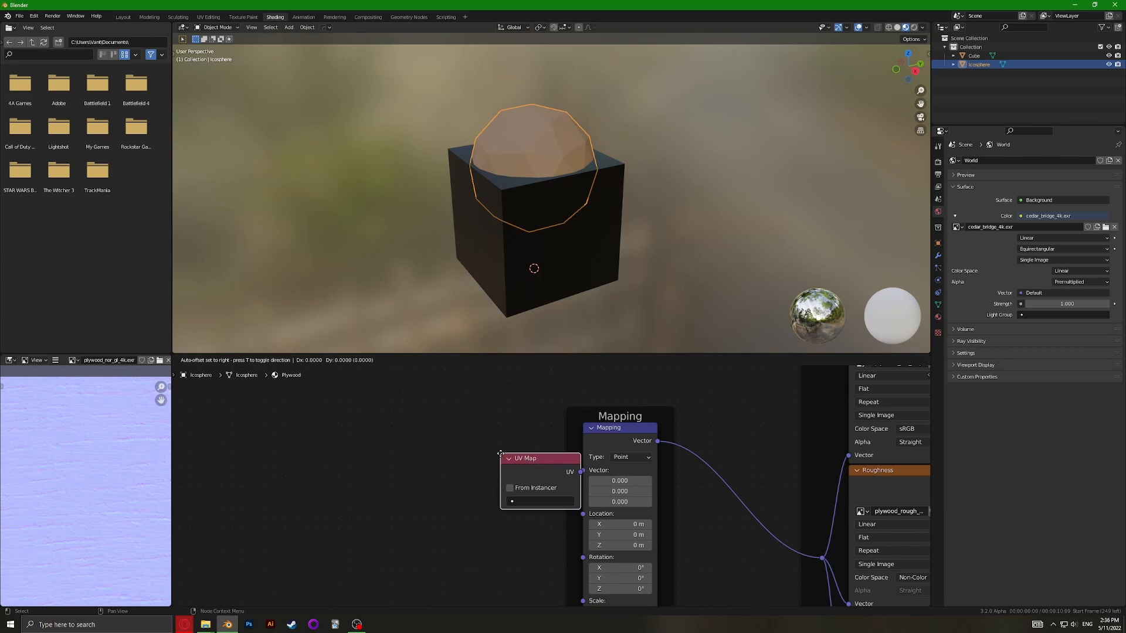
pyautogui.click(444, 461)
pyautogui.click(469, 508)
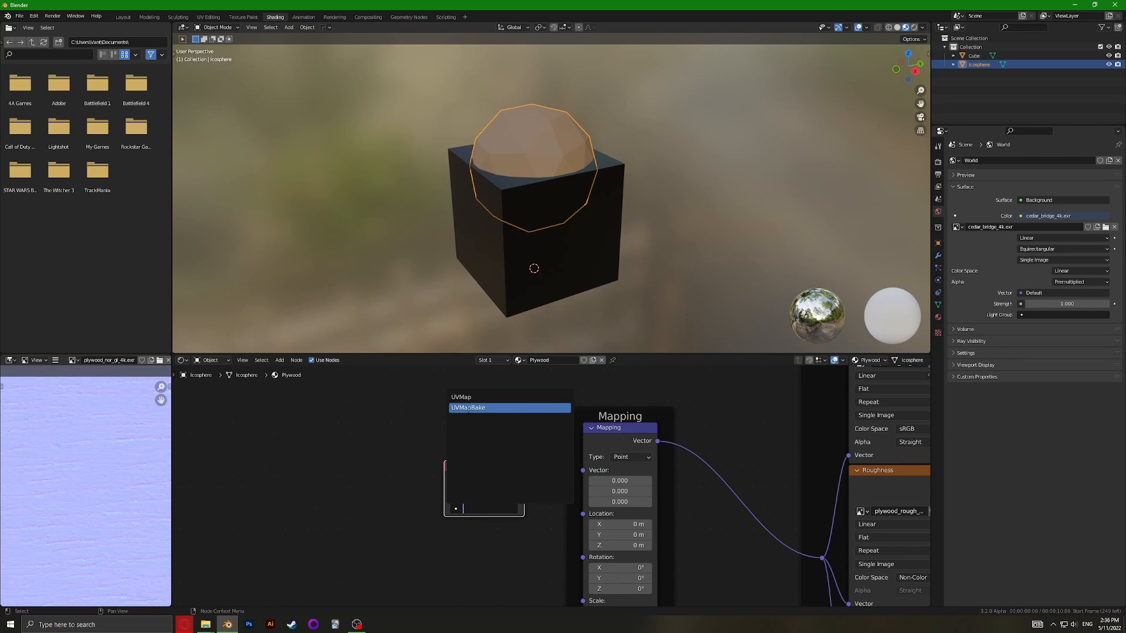
pyautogui.click(463, 397)
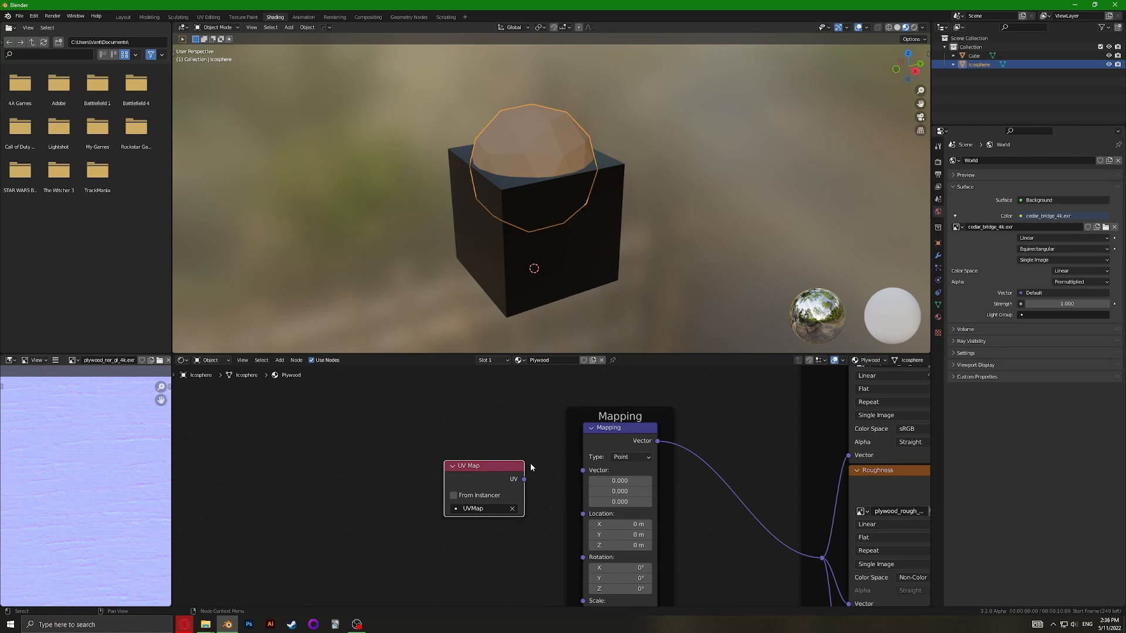
pyautogui.moveTo(524, 480); pyautogui.dragTo(583, 471)
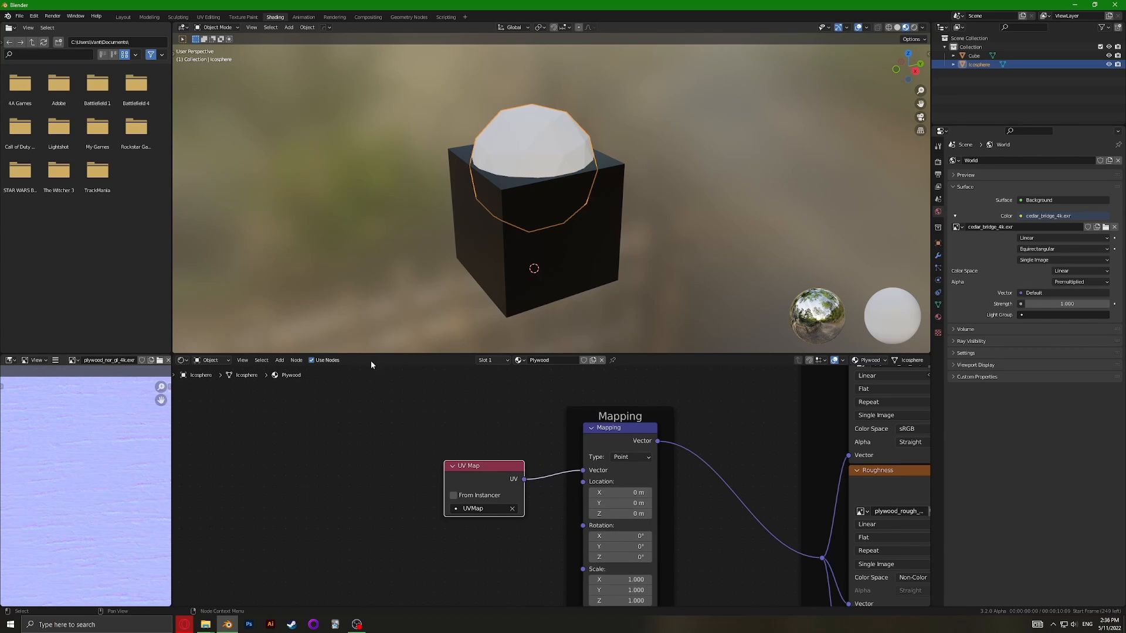
# Select the cube and delete the Texture Coordinate node from its MetalScuffedEdges material
pyautogui.click(556, 293)
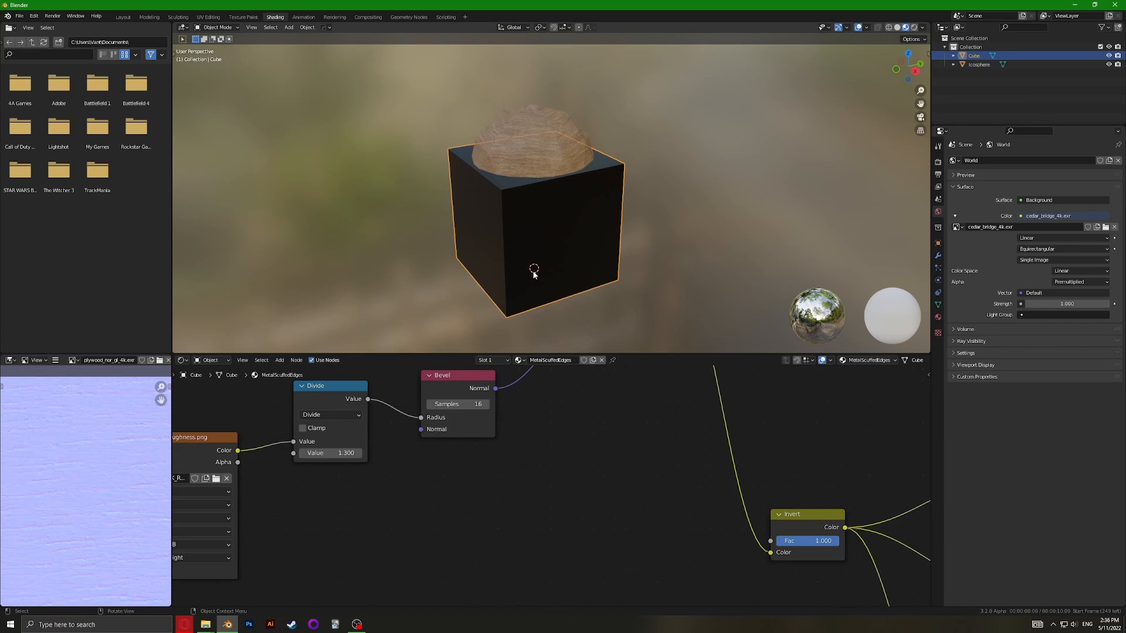
pyautogui.scroll(-5, 506, 470)
pyautogui.press('Home')
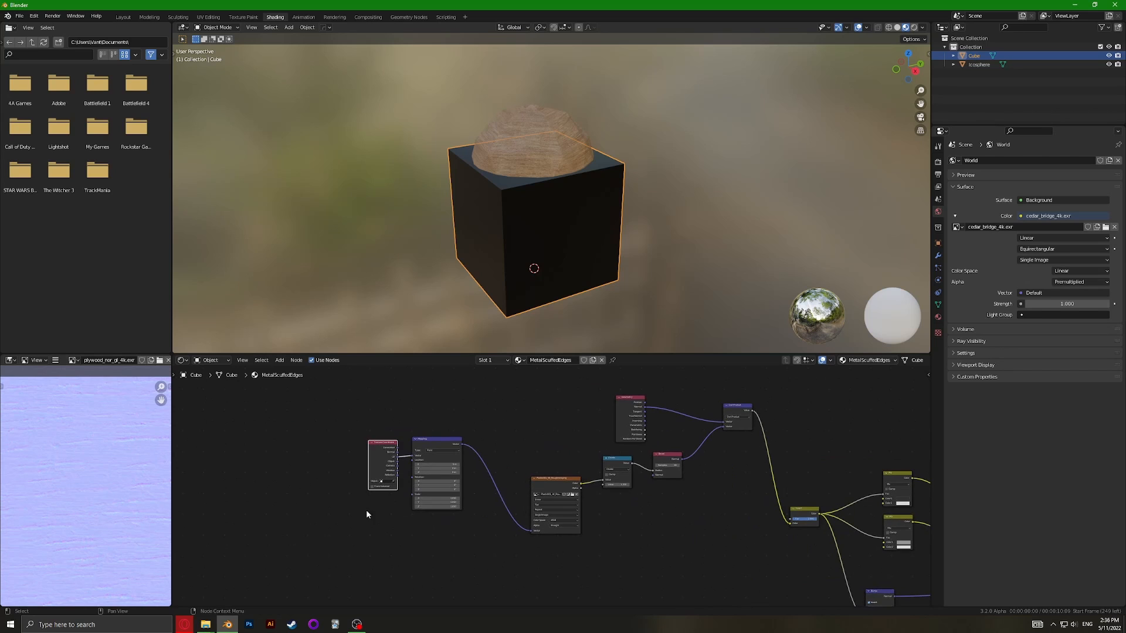
pyautogui.scroll(4, 413, 494)
pyautogui.click(394, 444)
pyautogui.scroll(1, 411, 469)
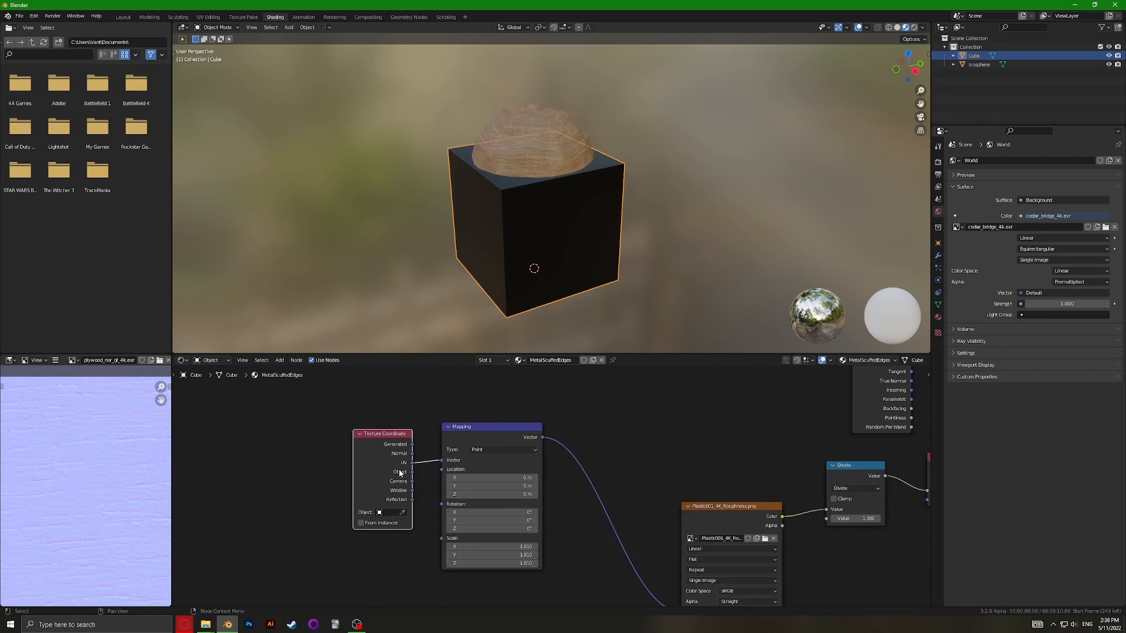
pyautogui.moveTo(434, 484); pyautogui.dragTo(560, 484, button='middle')
pyautogui.press('x')
# Add a UV Map node set to UVMap in the MetalScuffedEdges material and connect its UV output to the Mapping node's Vector input
pyautogui.hotkey('shift', 'a')
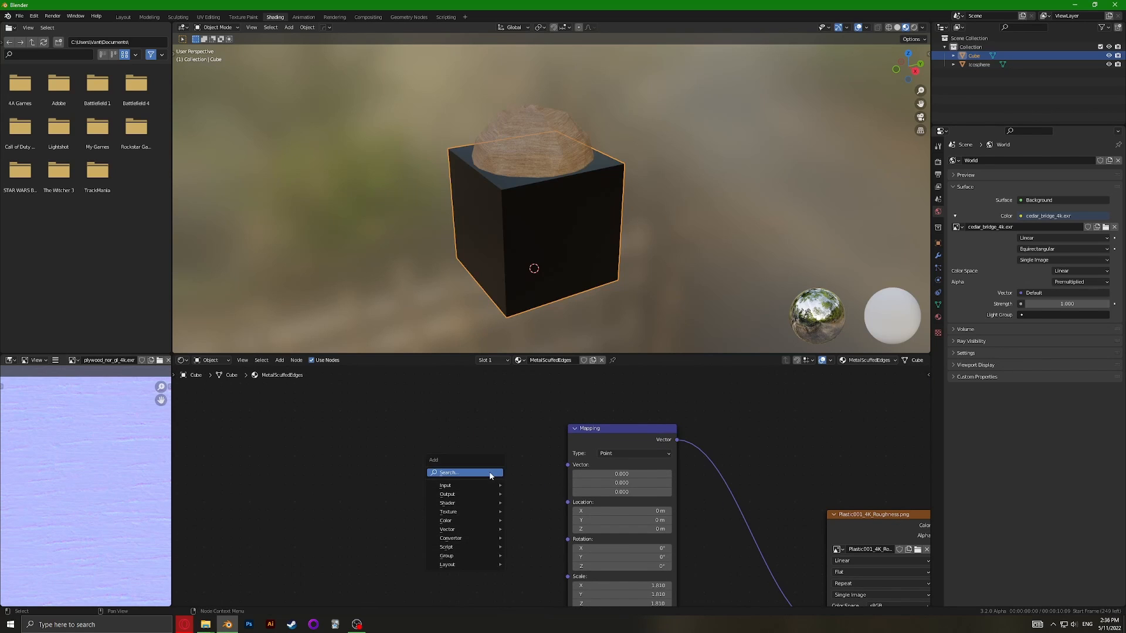
pyautogui.write('uvmap')
pyautogui.press('Return')
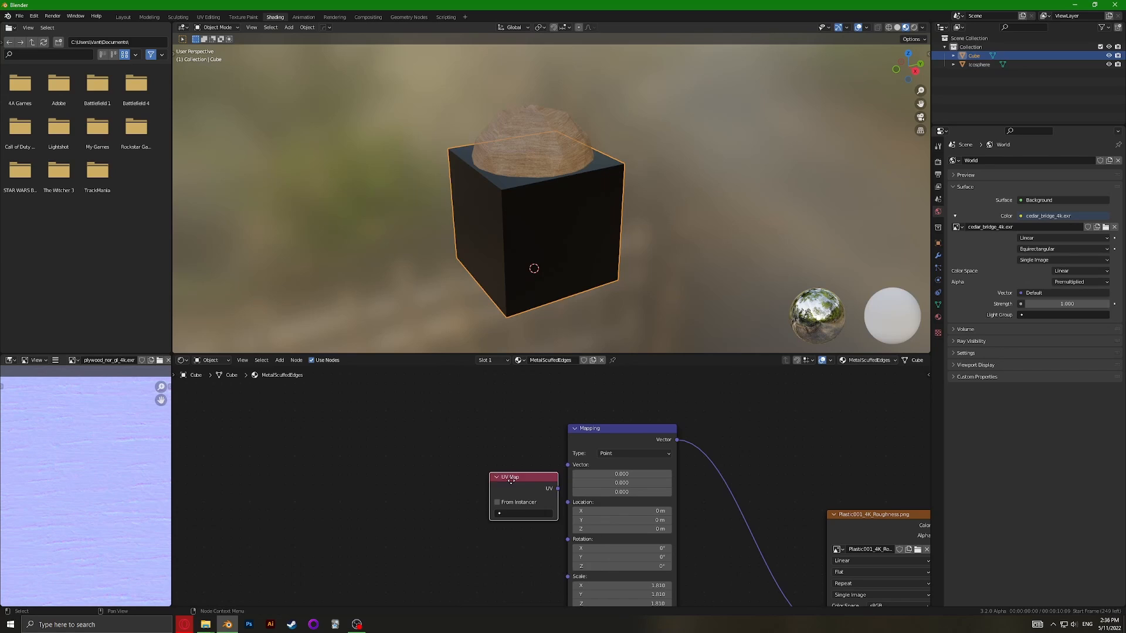
pyautogui.click(506, 483)
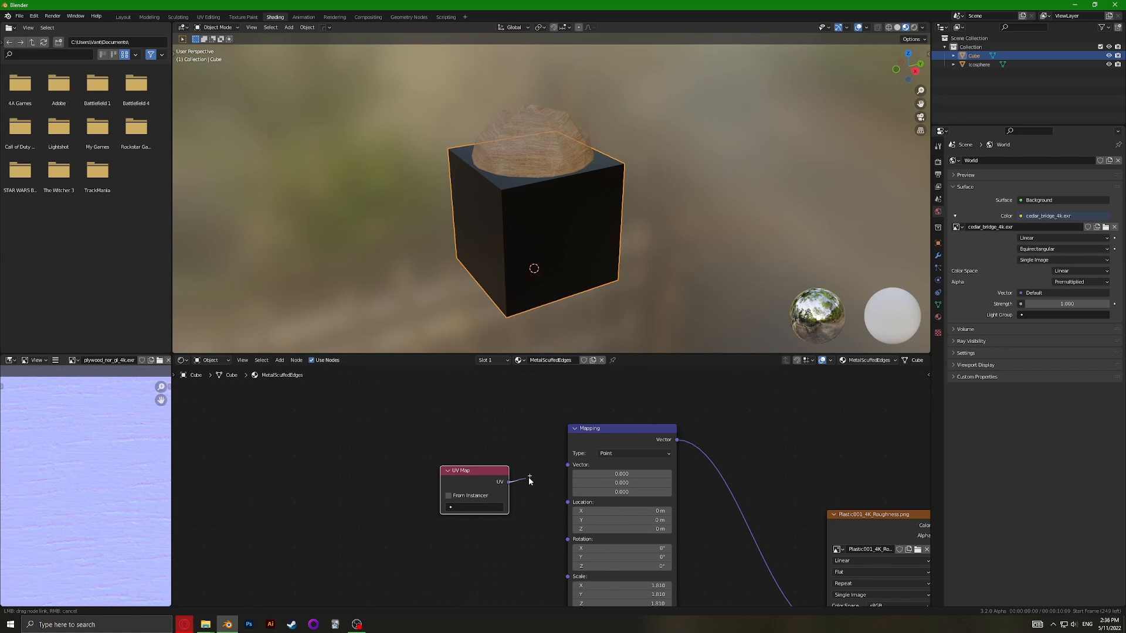
pyautogui.click(475, 507)
pyautogui.click(469, 522)
pyautogui.moveTo(509, 482); pyautogui.dragTo(568, 465)
# Examine the rest of the MetalScuffedEdges node tree, from the Mapping node through to the Principled BSDF
pyautogui.scroll(-5, 519, 480)
pyautogui.keyDown('ctrl'); pyautogui.hscroll(3, 520, 483); pyautogui.keyUp('ctrl')
pyautogui.keyDown('shift'); pyautogui.scroll(-2, 525, 478); pyautogui.keyUp('shift')
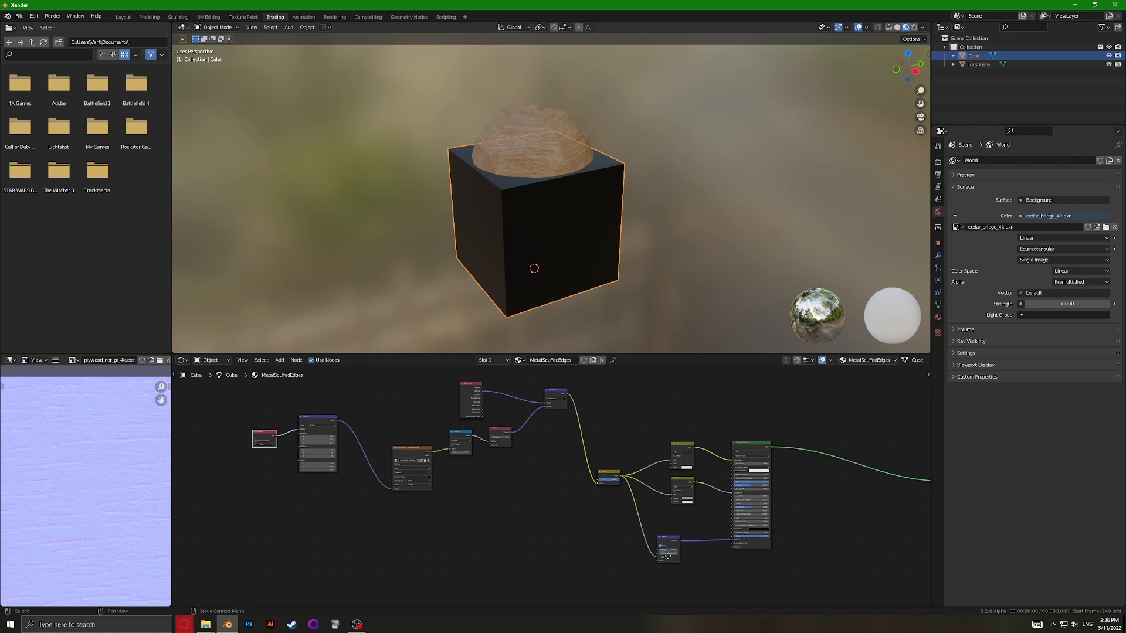
pyautogui.keyDown('ctrl'); pyautogui.hscroll(1, 441, 460); pyautogui.keyUp('ctrl')
pyautogui.keyDown('shift'); pyautogui.scroll(-2, 441, 460); pyautogui.keyUp('shift')
pyautogui.keyDown('ctrl'); pyautogui.hscroll(-2, 443, 449); pyautogui.keyUp('ctrl')
pyautogui.keyDown('shift'); pyautogui.scroll(3, 445, 437); pyautogui.keyUp('shift')
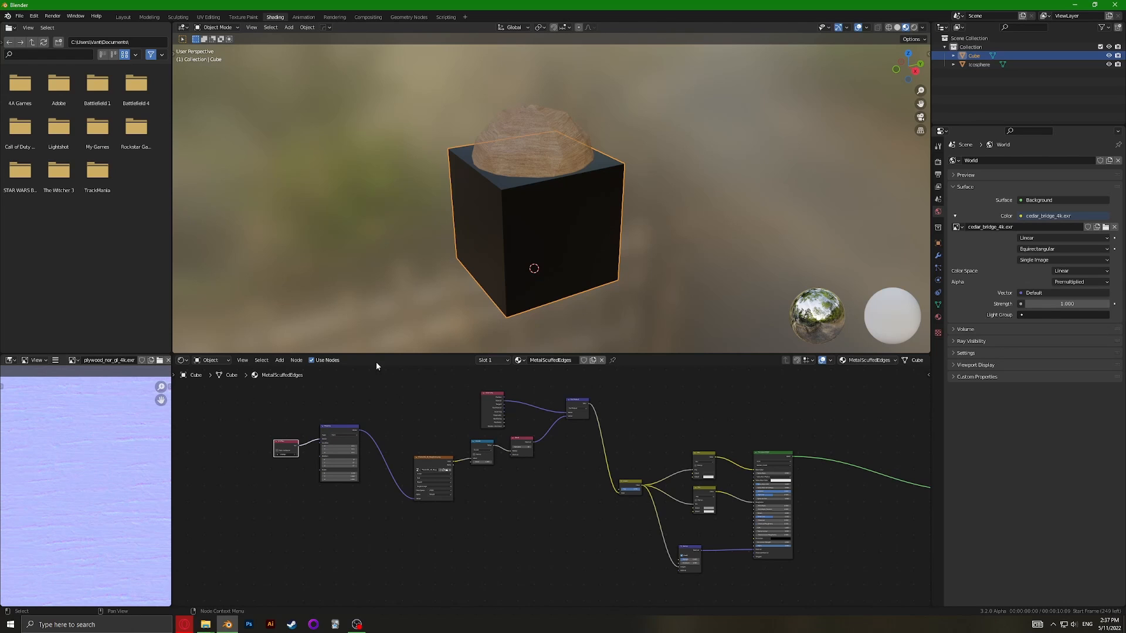
# Add an Image Texture node in the empty space above the Principled BSDF of the MetalScuffedEdges material
pyautogui.scroll(-2, 551, 413)
pyautogui.moveTo(552, 413); pyautogui.dragTo(446, 497, button='middle')
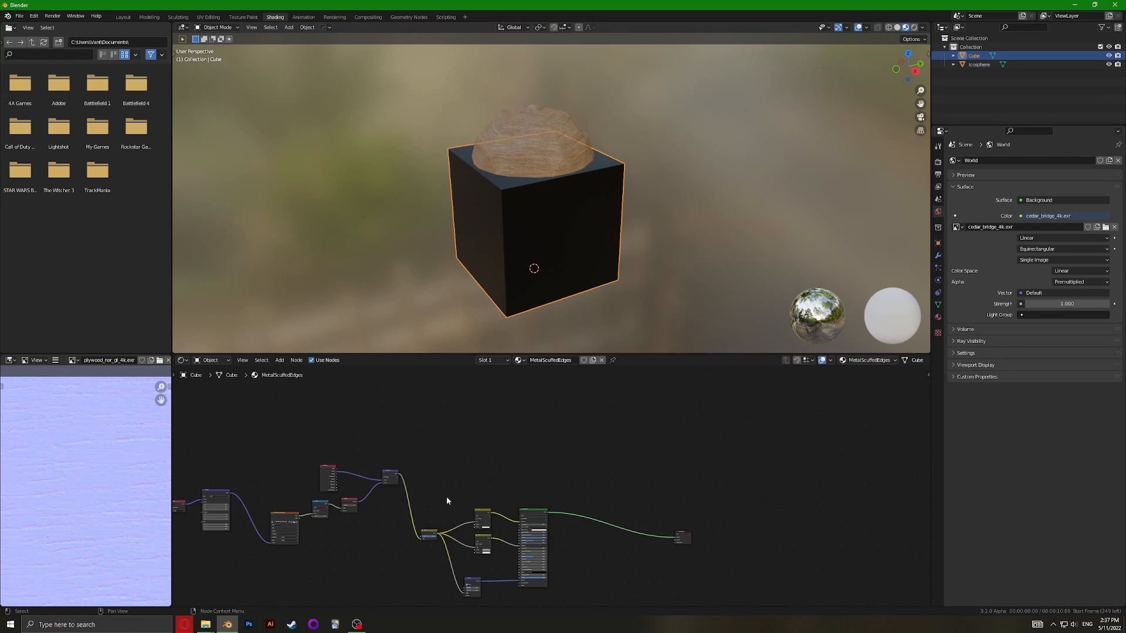
pyautogui.scroll(3, 446, 497)
pyautogui.hotkey('shift', 'a')
pyautogui.click(504, 462)
pyautogui.write('image')
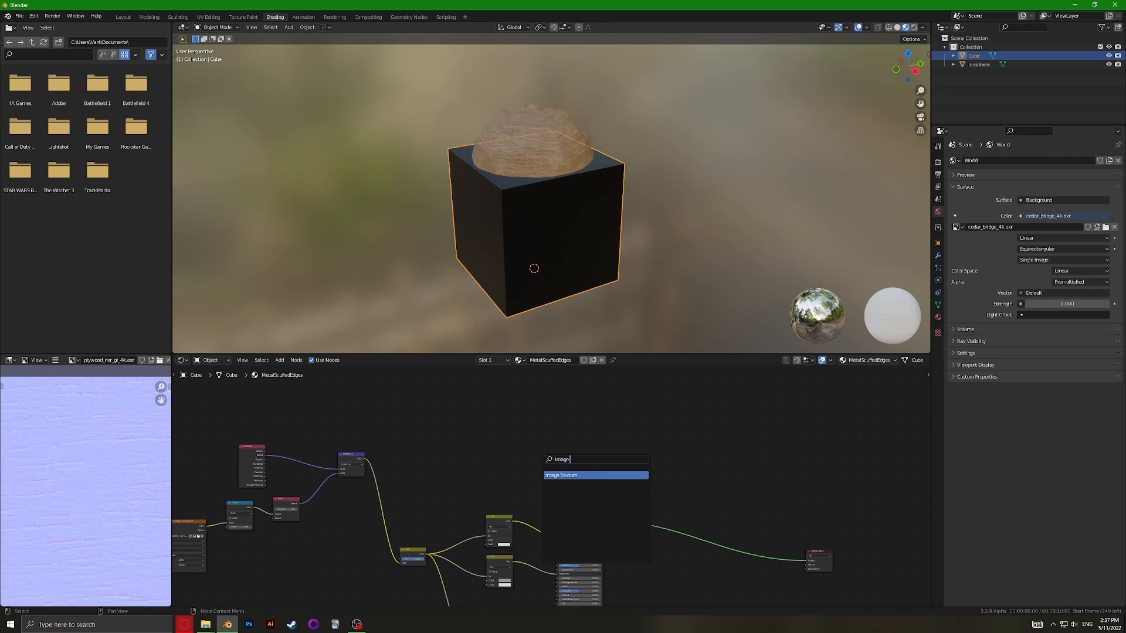
pyautogui.press('Return')
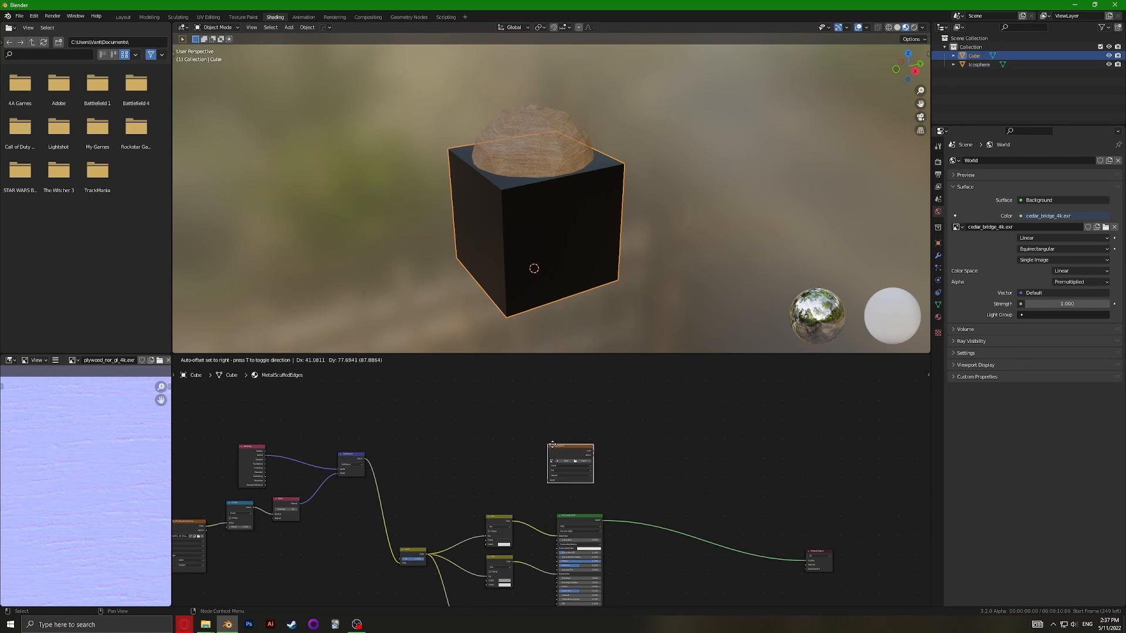
pyautogui.click(621, 431)
# Add a UV Map node set to UVMapBake beside the empty Image Texture node and connect its UV output to that node's Vector input
pyautogui.scroll(3, 619, 433)
pyautogui.scroll(2, 576, 489)
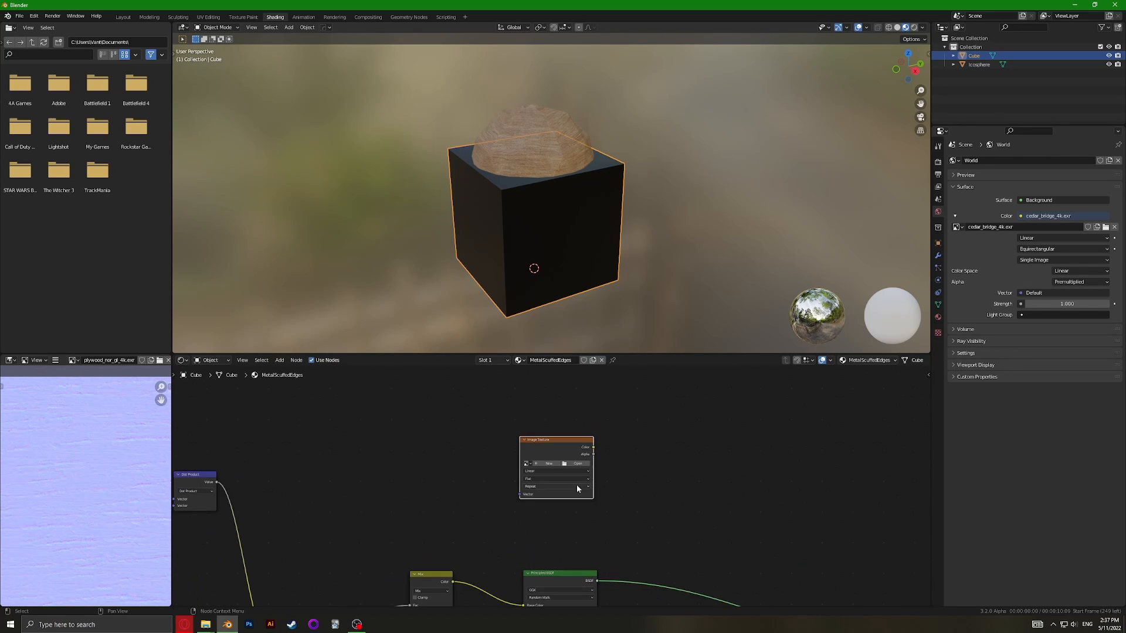
pyautogui.scroll(1, 498, 446)
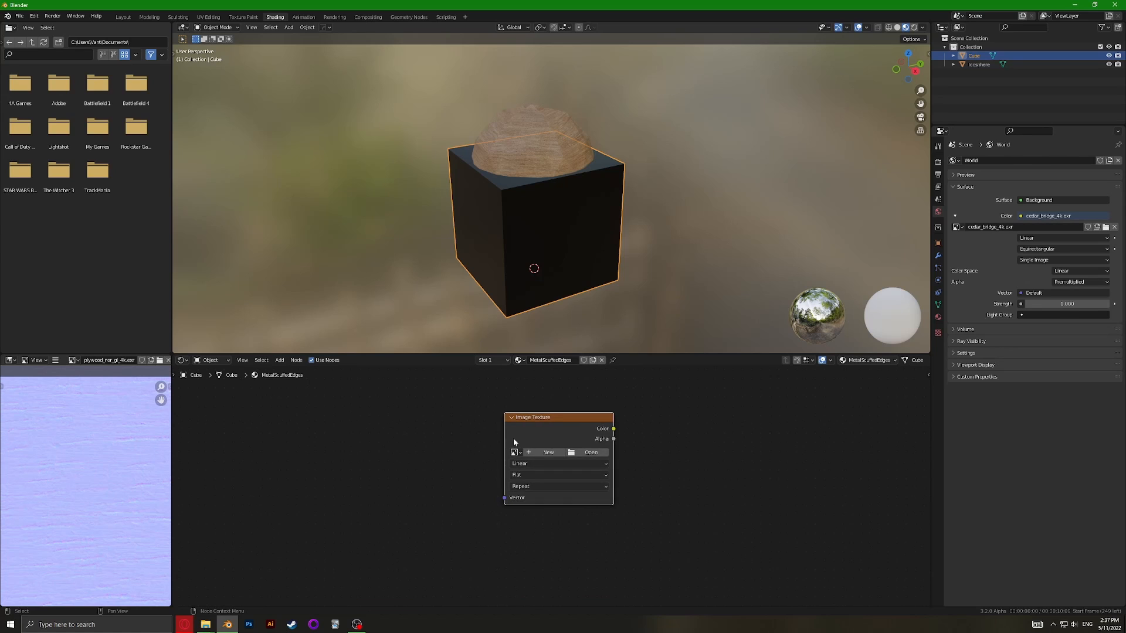
pyautogui.hotkey('shift', 'a')
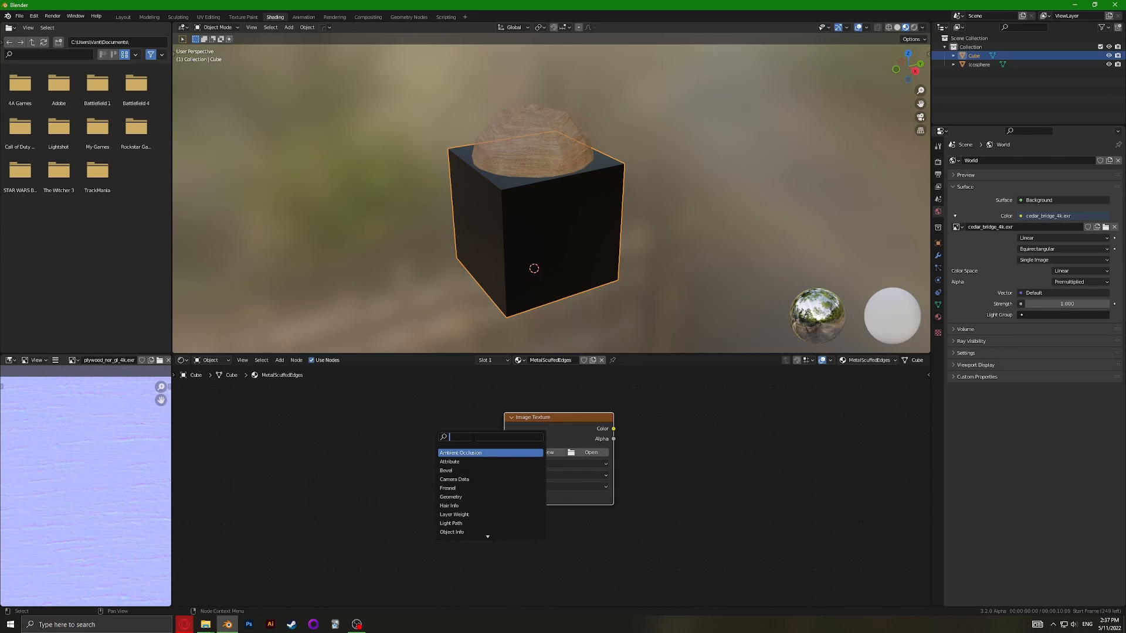
pyautogui.write('uv map')
pyautogui.press('Return')
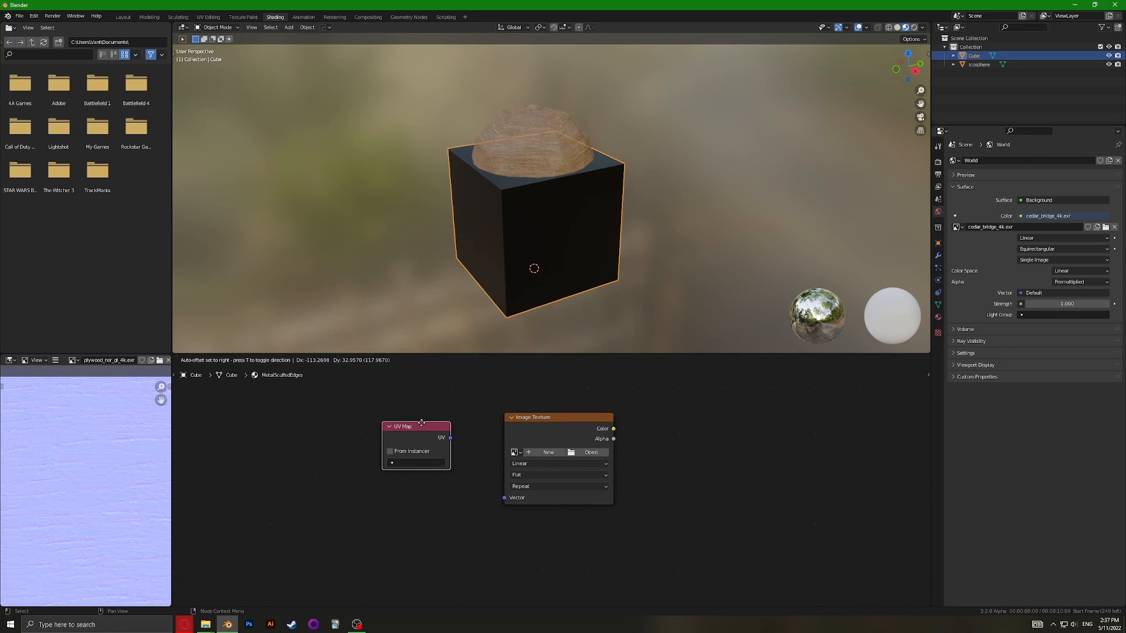
pyautogui.click(421, 423)
pyautogui.click(421, 462)
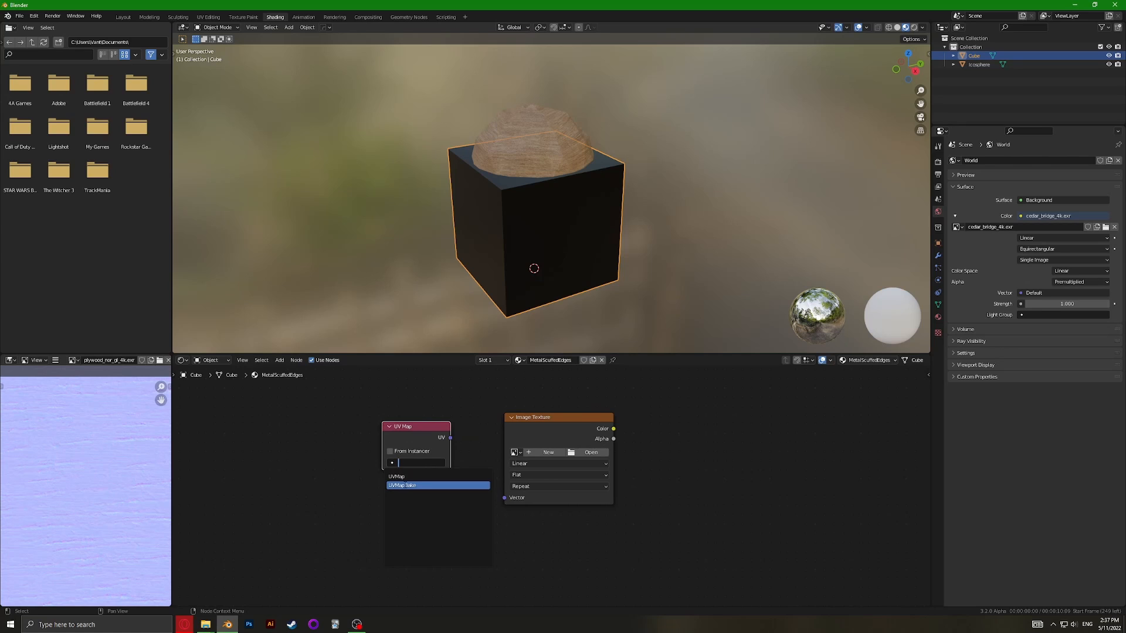
pyautogui.click(409, 486)
pyautogui.moveTo(450, 438); pyautogui.dragTo(504, 498)
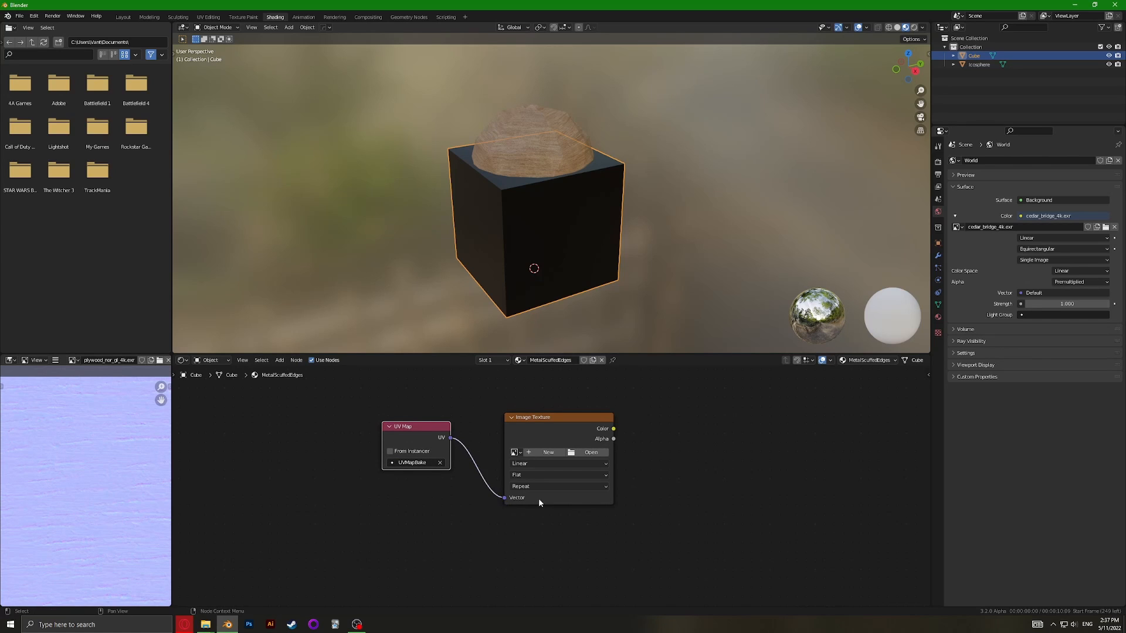
# Assign the existing Bake image to the new Image Texture node
pyautogui.scroll(1, 538, 499)
pyautogui.click(506, 443)
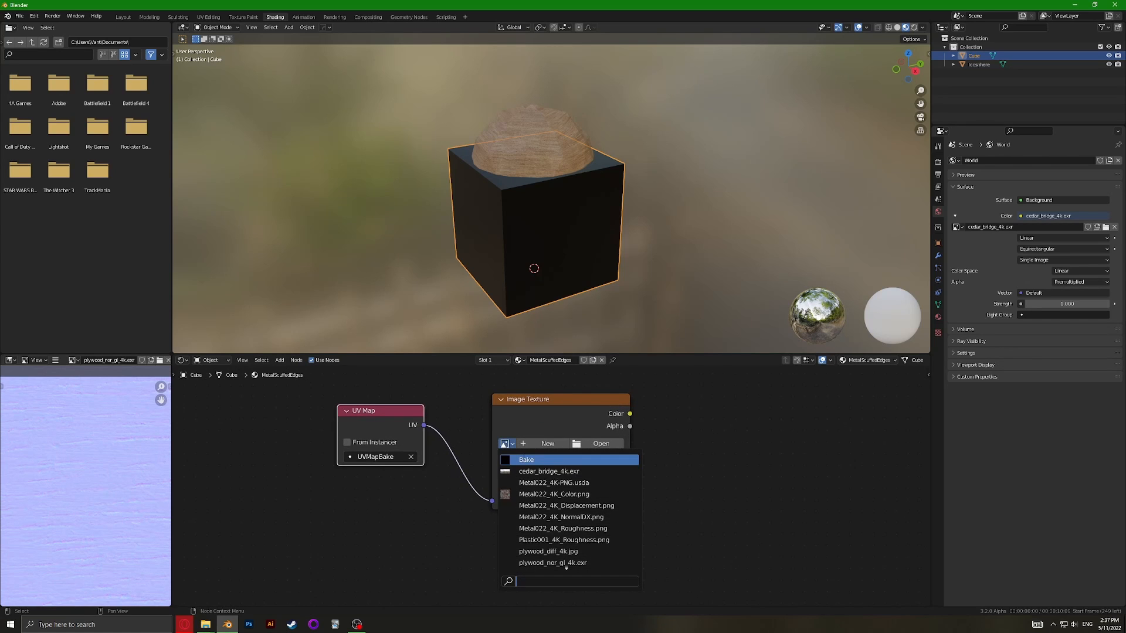
pyautogui.click(521, 460)
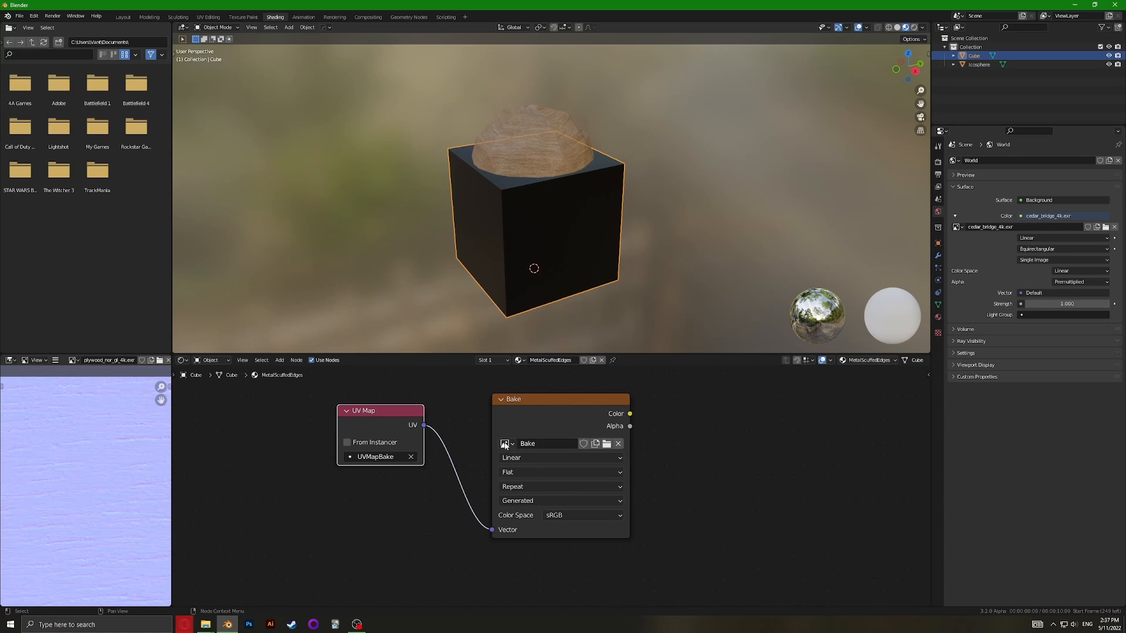
# Copy the Bake image node and its UVMapBake UV Map node into the icosphere's Plywood material
pyautogui.scroll(-3, 668, 447)
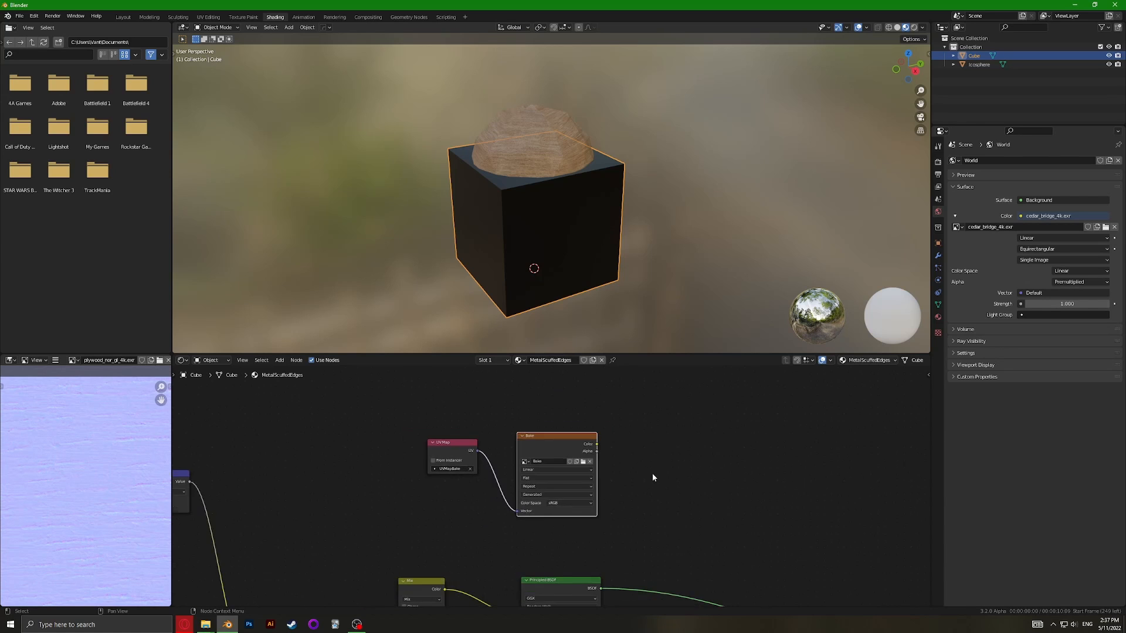
pyautogui.keyDown('shift'); pyautogui.click(449, 444); pyautogui.keyUp('shift')
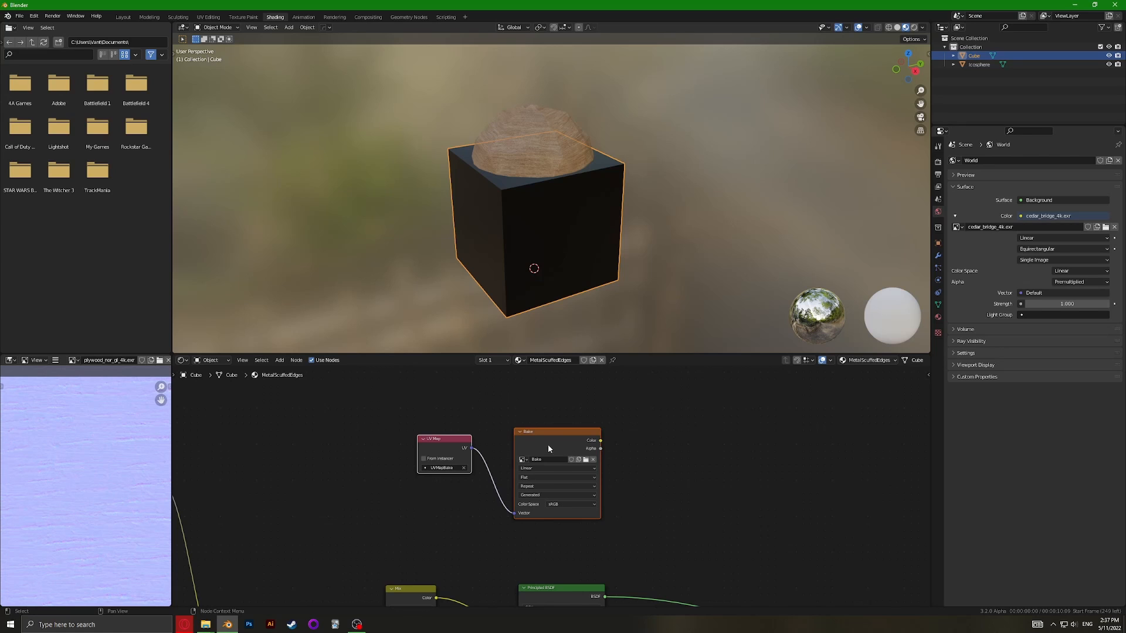
pyautogui.click(519, 360)
pyautogui.click(492, 360)
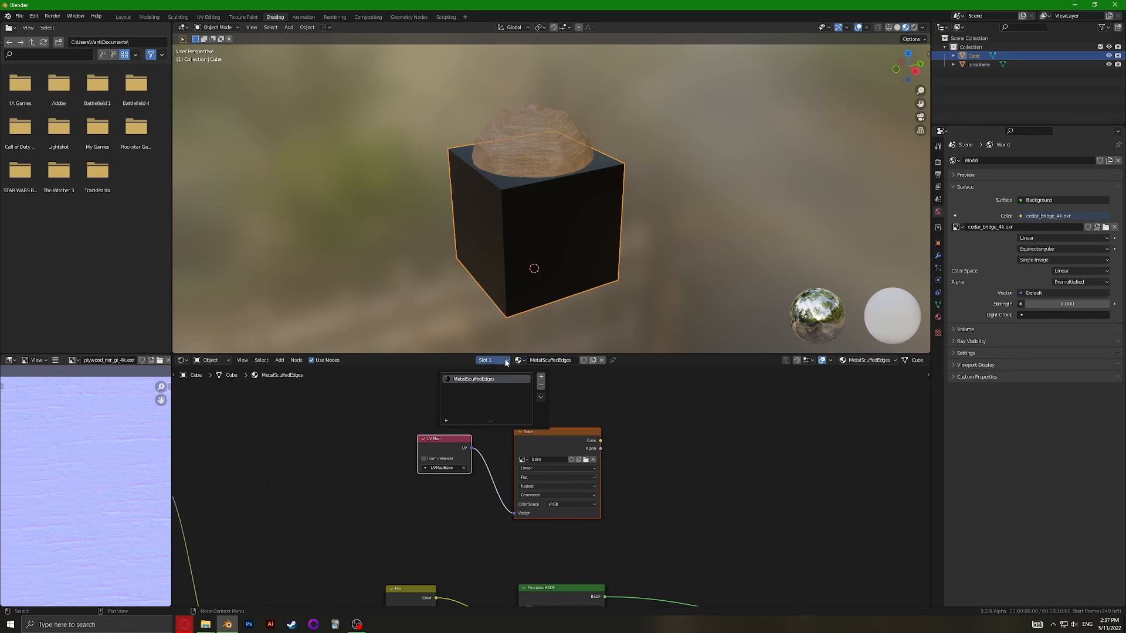
pyautogui.click(513, 173)
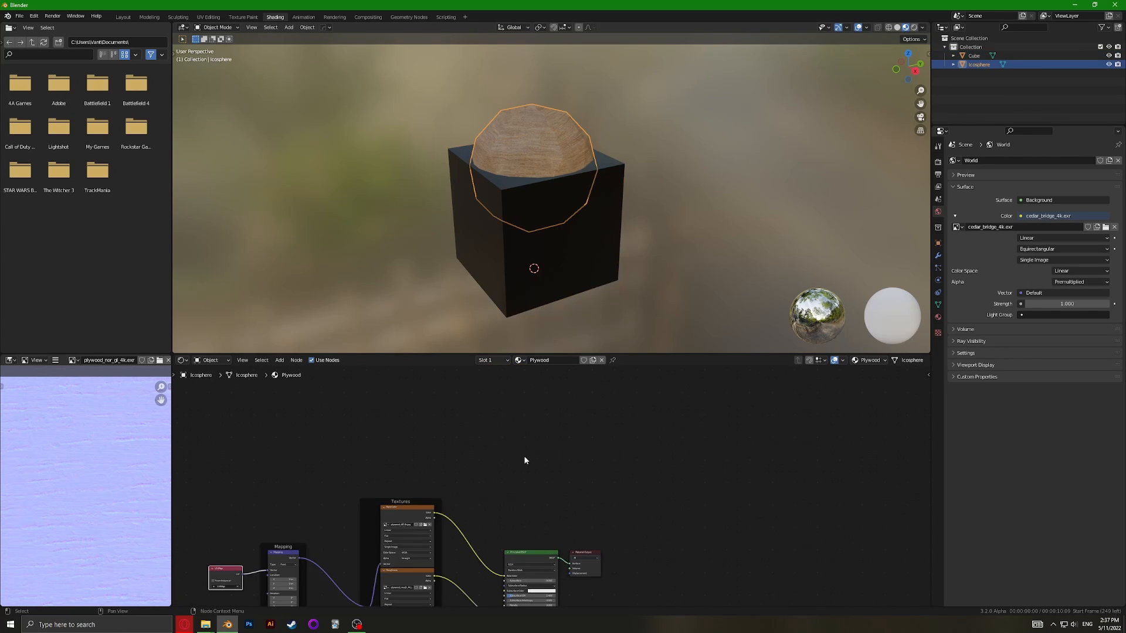
pyautogui.hotkey('ctrl', 'v')
pyautogui.scroll(2, 519, 419)
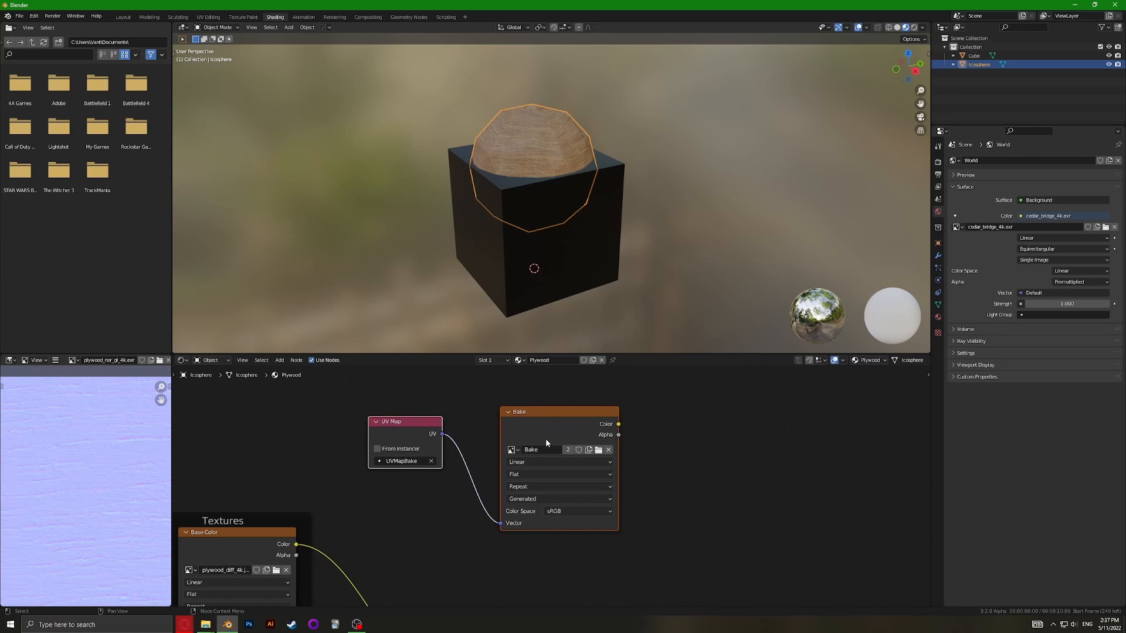
# Select only the Bake image node in the Plywood material as the active bake target
pyautogui.click(385, 463)
pyautogui.scroll(-2, 500, 422)
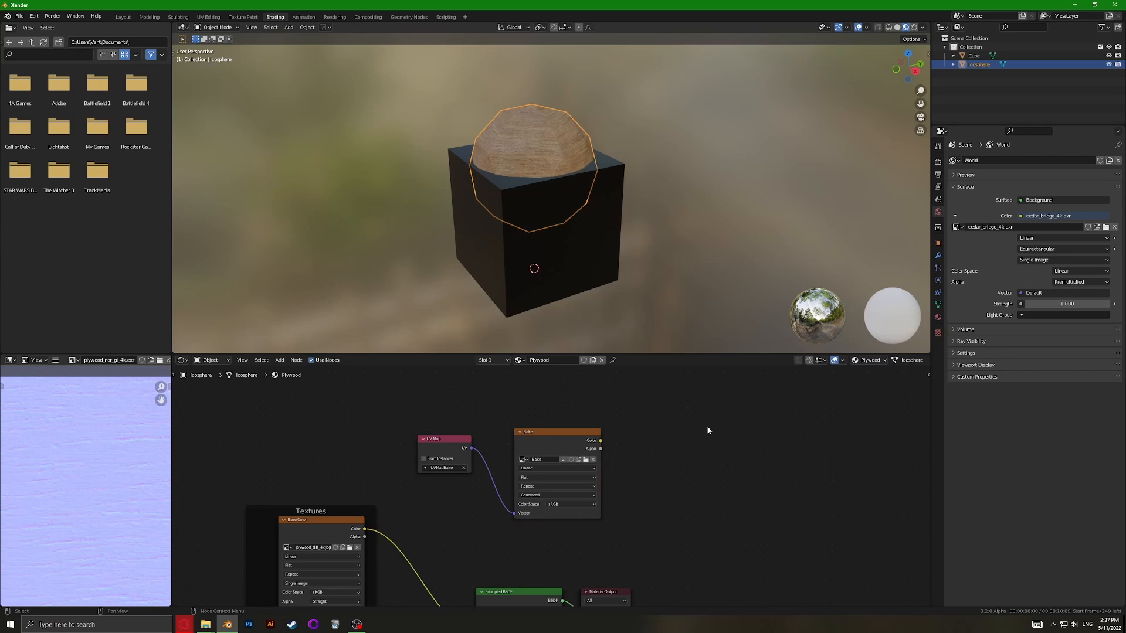
pyautogui.scroll(3, 624, 451)
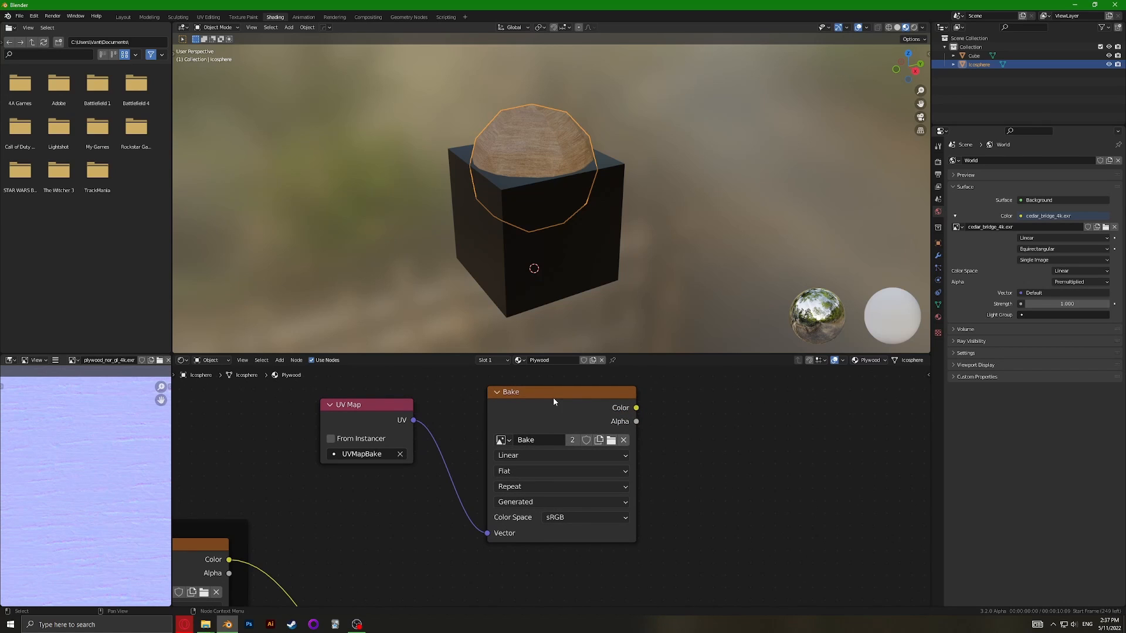
pyautogui.click(554, 398)
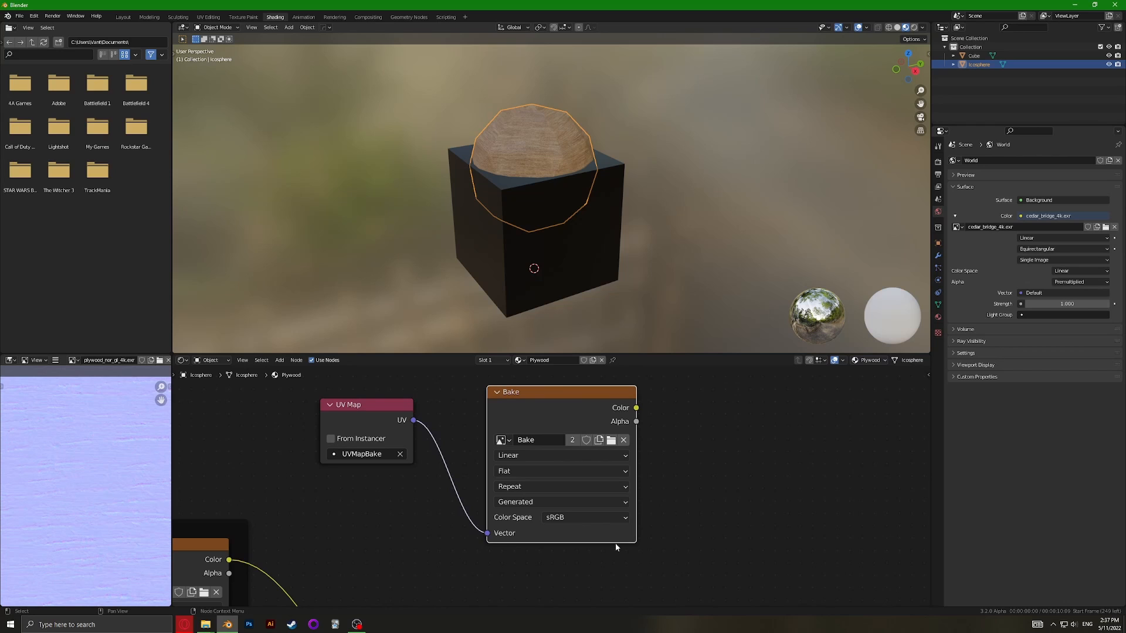
pyautogui.scroll(-5, 548, 484)
pyautogui.scroll(5, 530, 474)
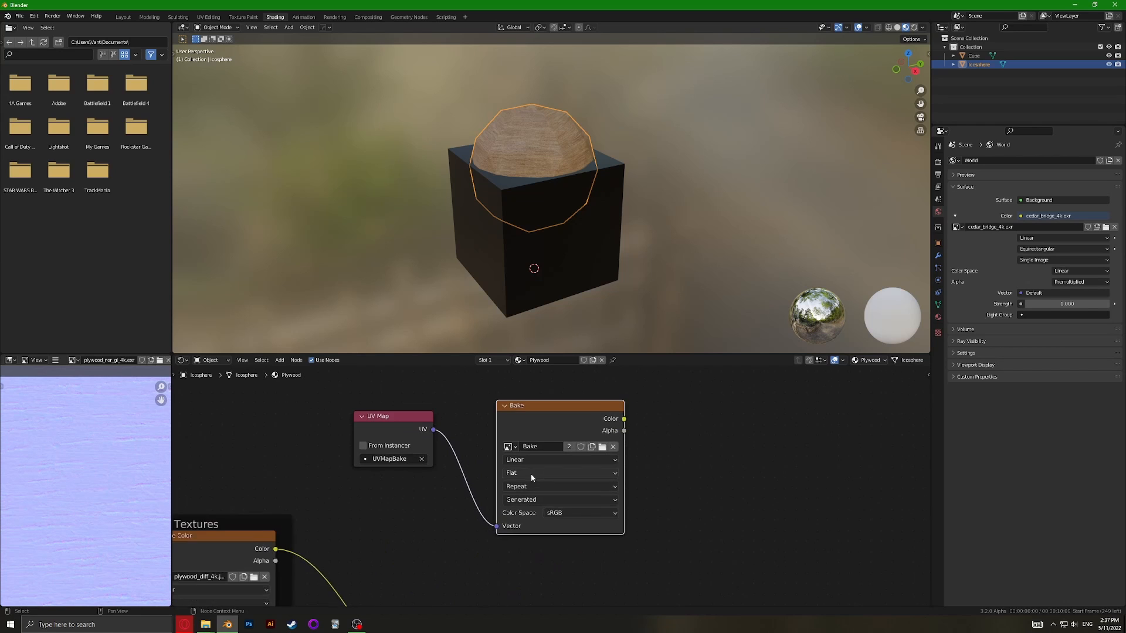
# Select the cube and make the Bake image node the only selected node in its MetalScuffedEdges material
pyautogui.click(505, 273)
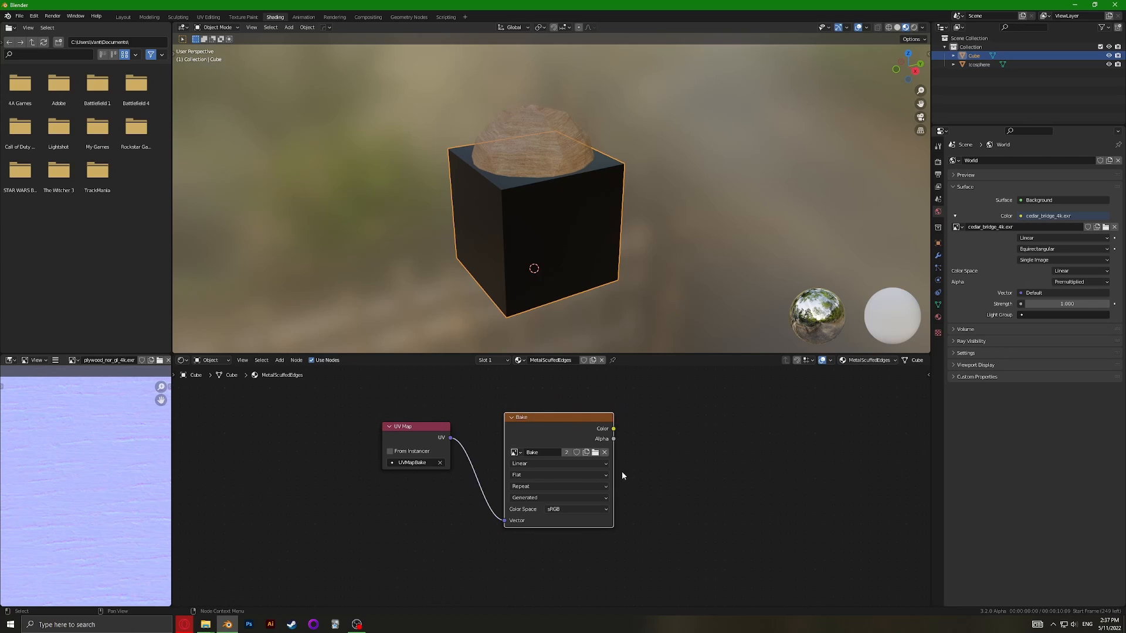
pyautogui.scroll(3, 645, 487)
pyautogui.scroll(-2, 597, 448)
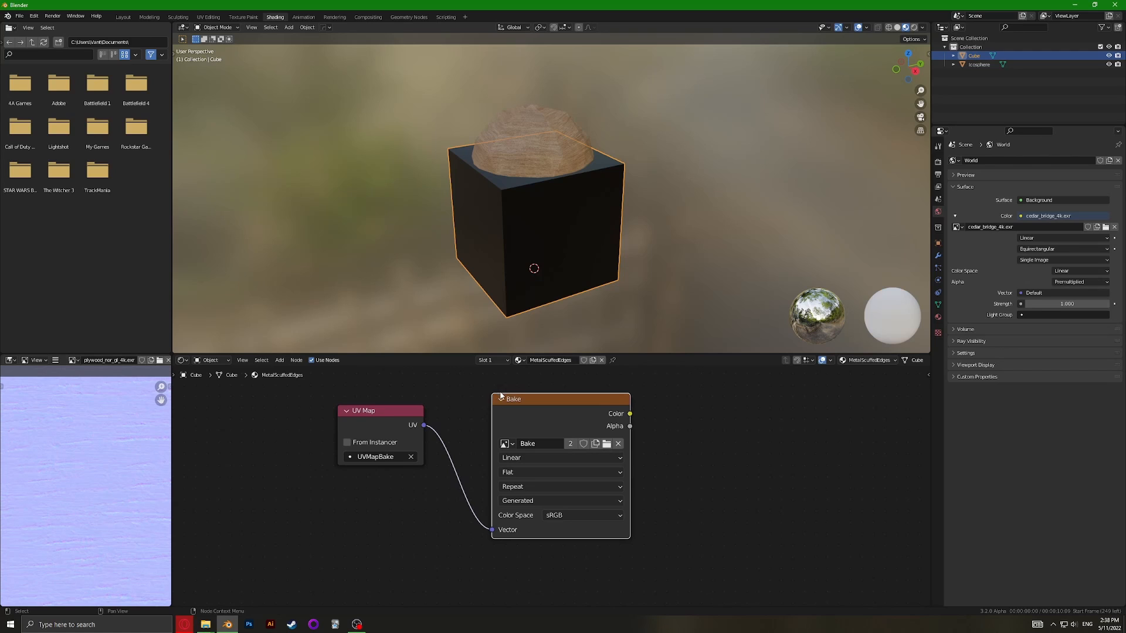
# In the render settings, disable the final render's Noise Threshold and set its Samples to 10
pyautogui.click(938, 162)
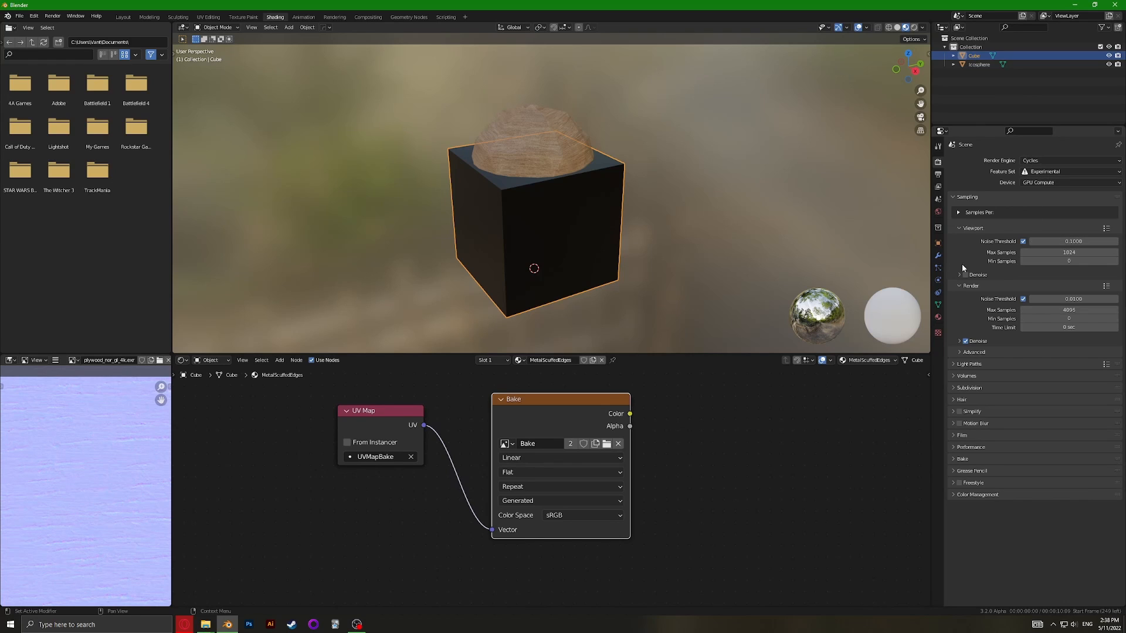
pyautogui.click(1023, 300)
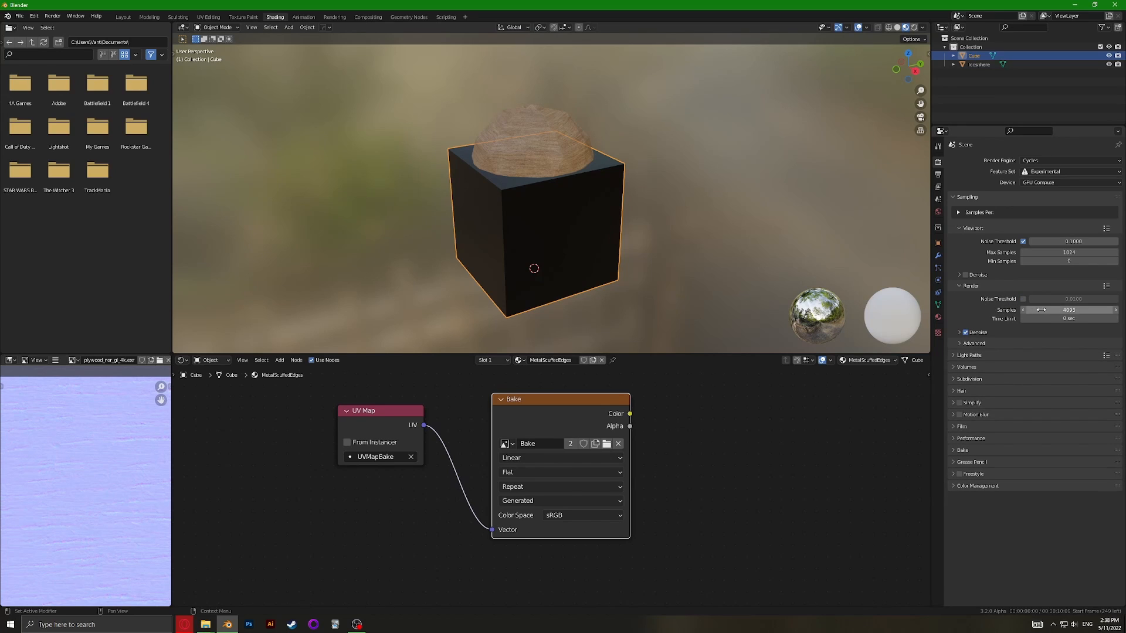
pyautogui.click(1038, 310)
pyautogui.write('10')
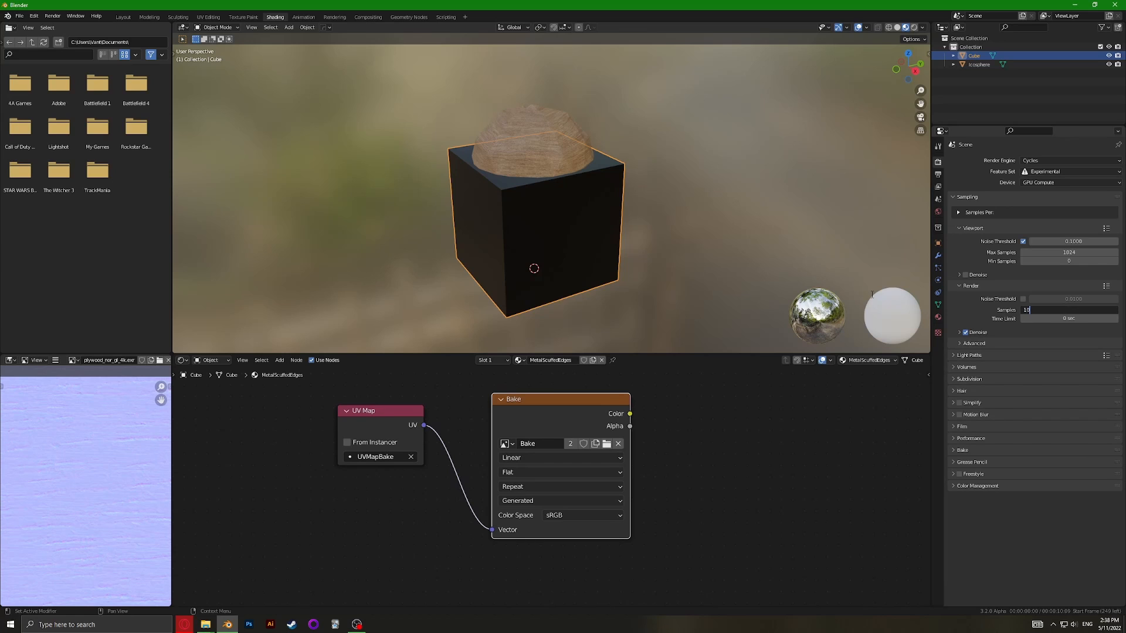
pyautogui.press('Return')
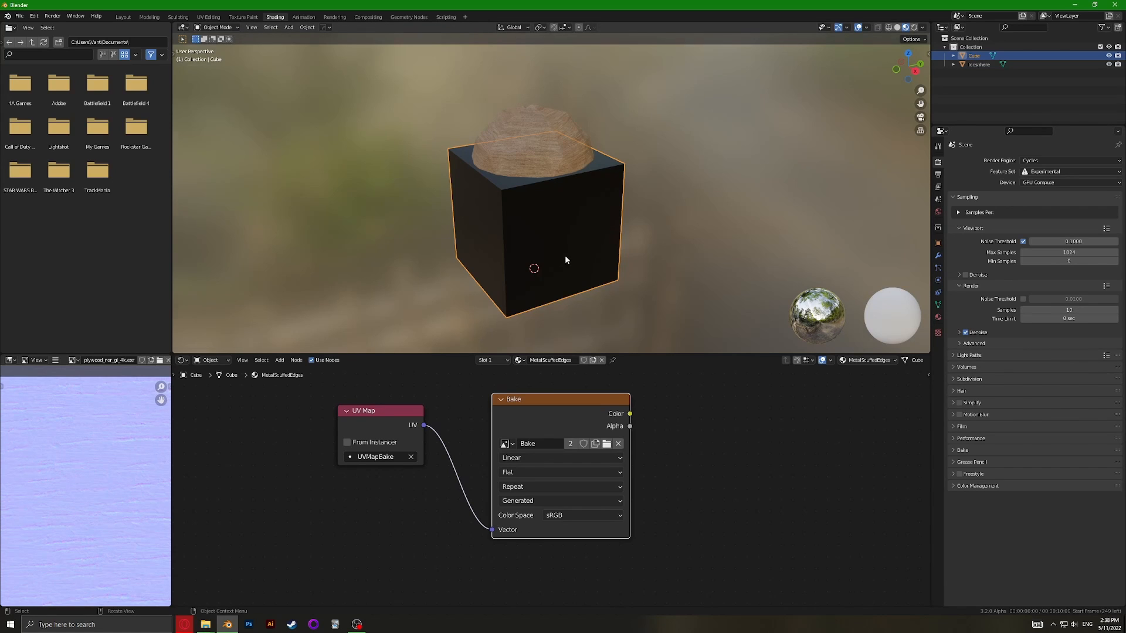
pyautogui.moveTo(565, 260)
pyautogui.mouseDown(button='middle')
pyautogui.moveTo(533, 258)
pyautogui.moveTo(573, 253)
pyautogui.mouseUp(button='middle')
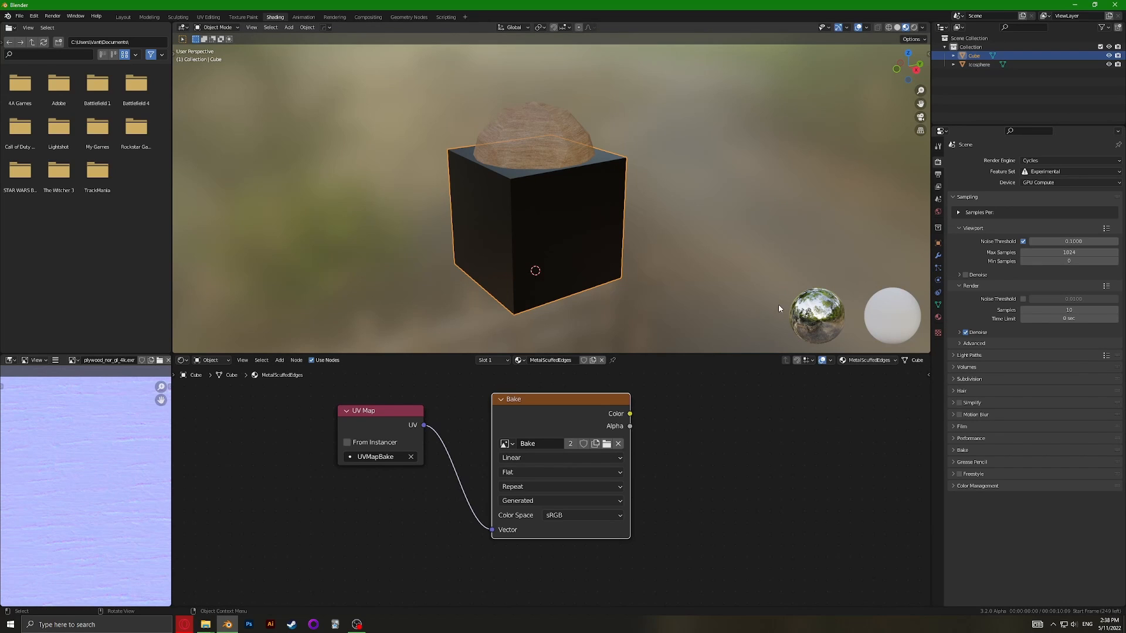
# Reselect the cube and switch the 3D viewport to Rendered shading to preview its material
pyautogui.click(653, 246)
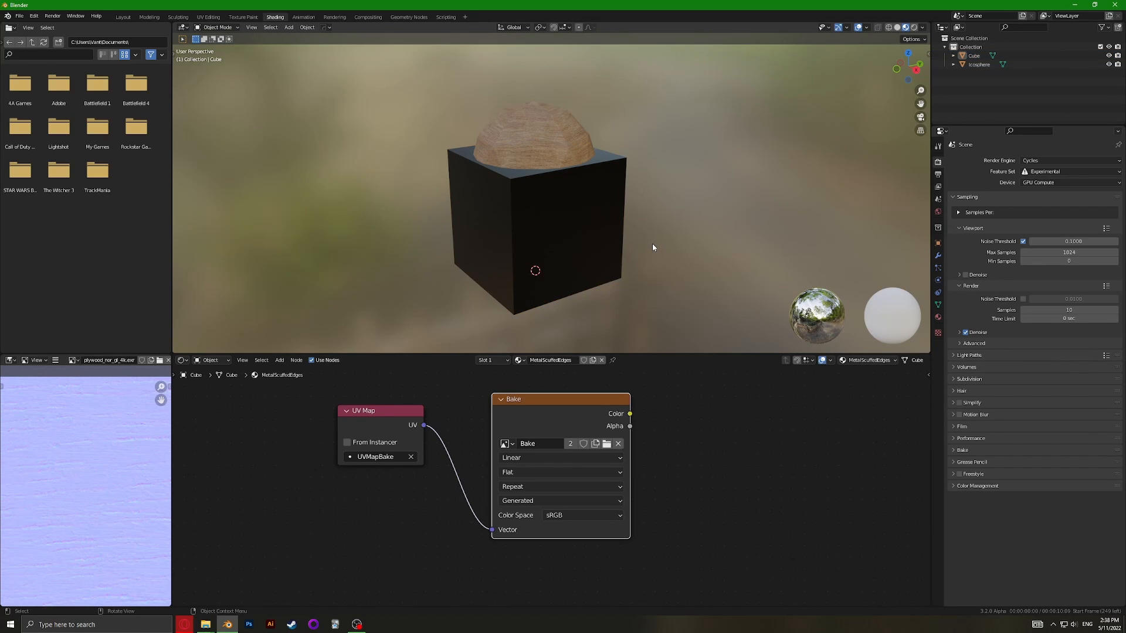
pyautogui.click(602, 248)
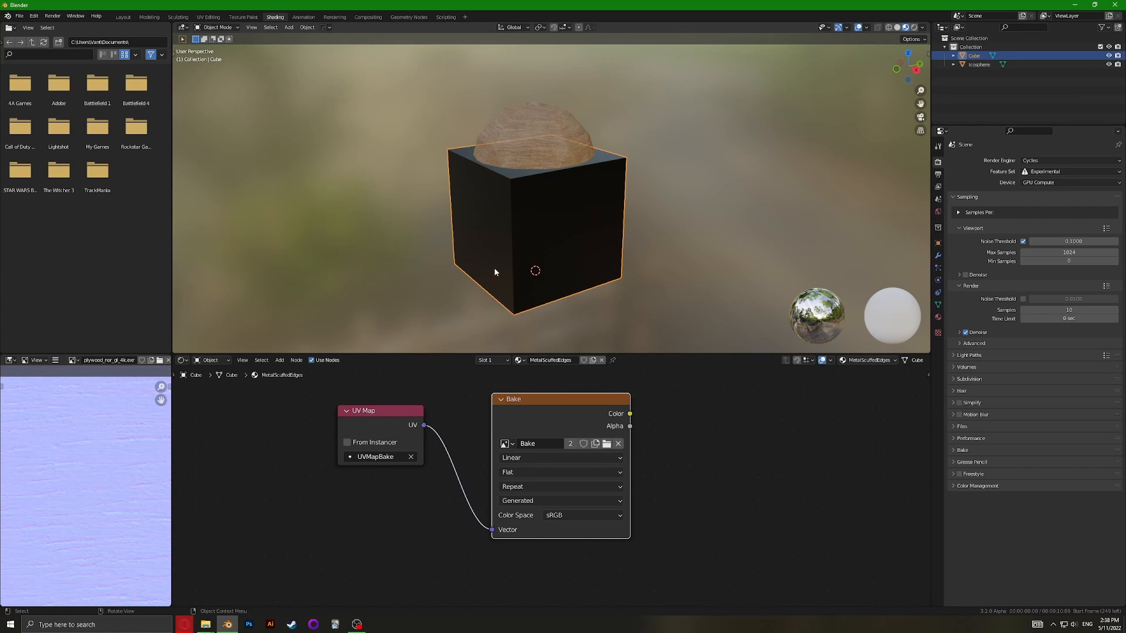
pyautogui.scroll(-3, 494, 264)
pyautogui.scroll(2, 491, 251)
pyautogui.scroll(-5, 478, 452)
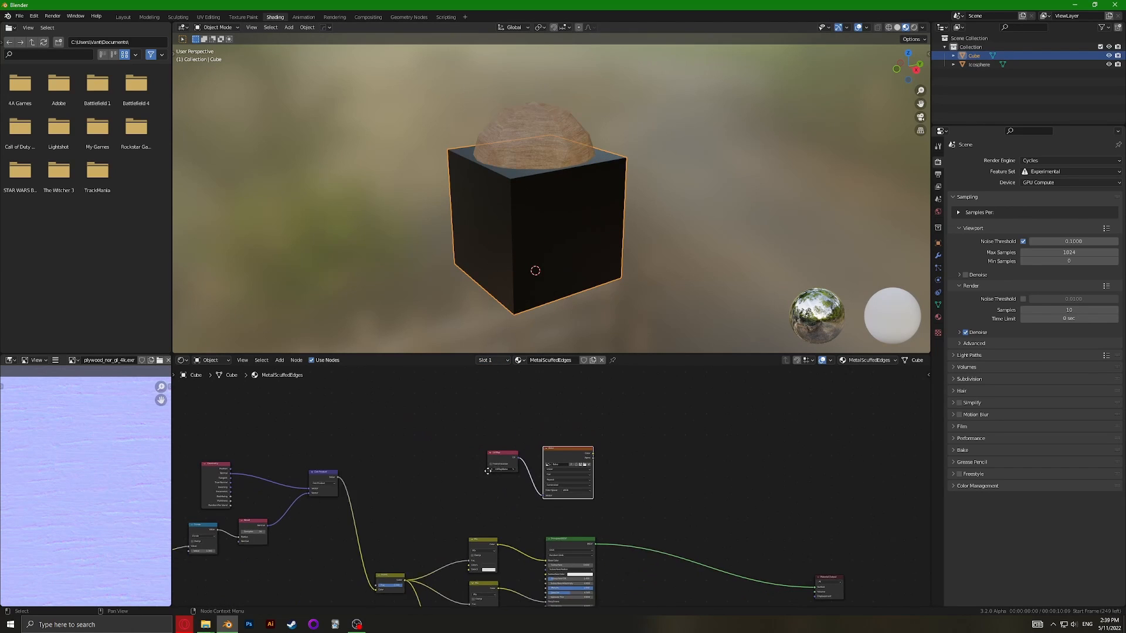
pyautogui.scroll(5, 459, 234)
pyautogui.scroll(-4, 460, 234)
pyautogui.scroll(3, 454, 237)
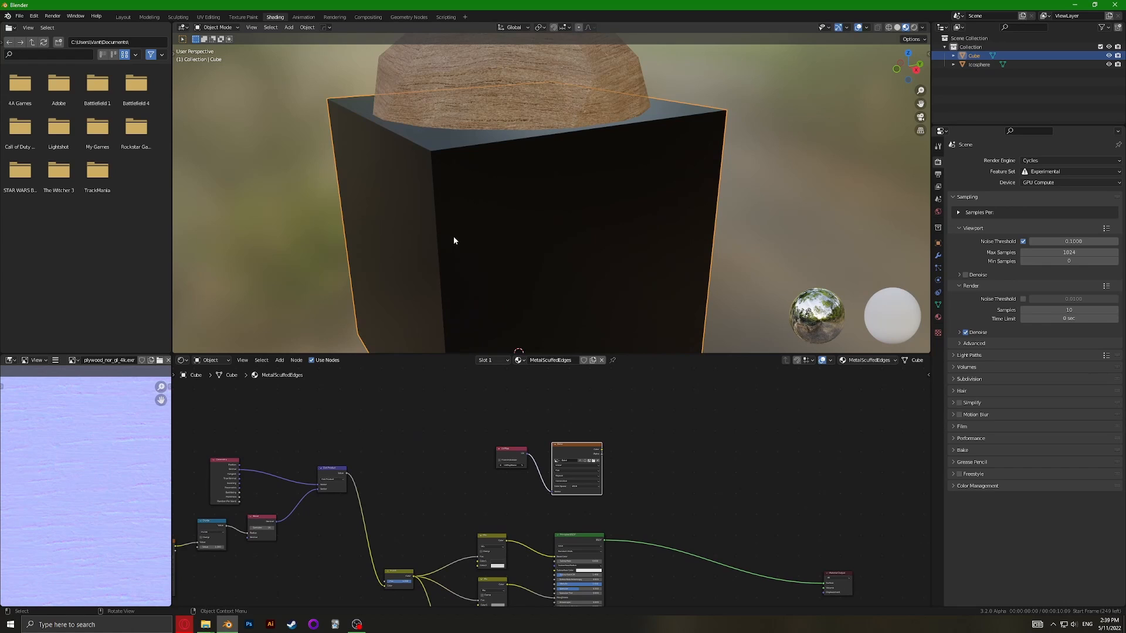
pyautogui.scroll(-3, 452, 240)
pyautogui.press('z')
pyautogui.click(442, 201)
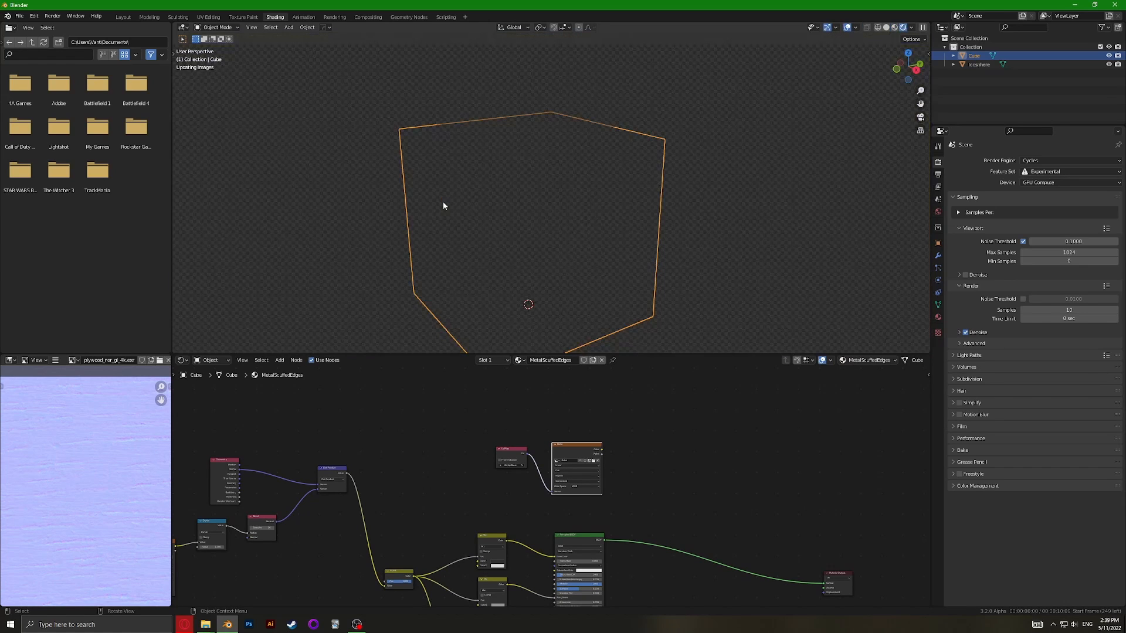
pyautogui.moveTo(495, 231); pyautogui.dragTo(526, 198, button='middle')
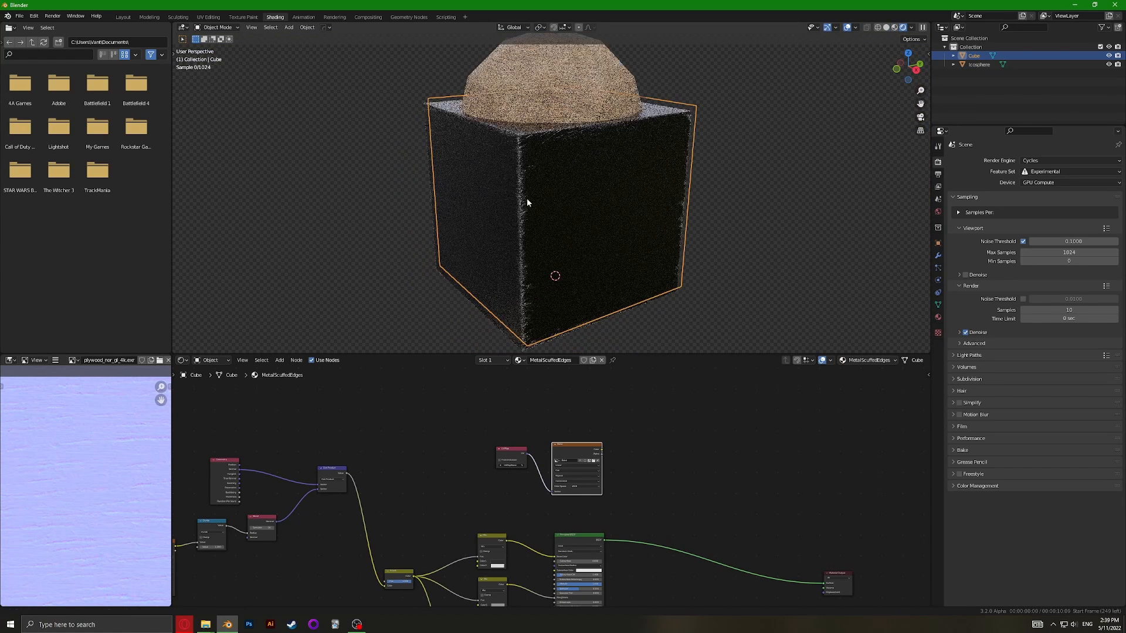
# Try linking the Color output of the base color Mix node to the Principled BSDF's Metallic input in the cube's material
pyautogui.scroll(4, 534, 487)
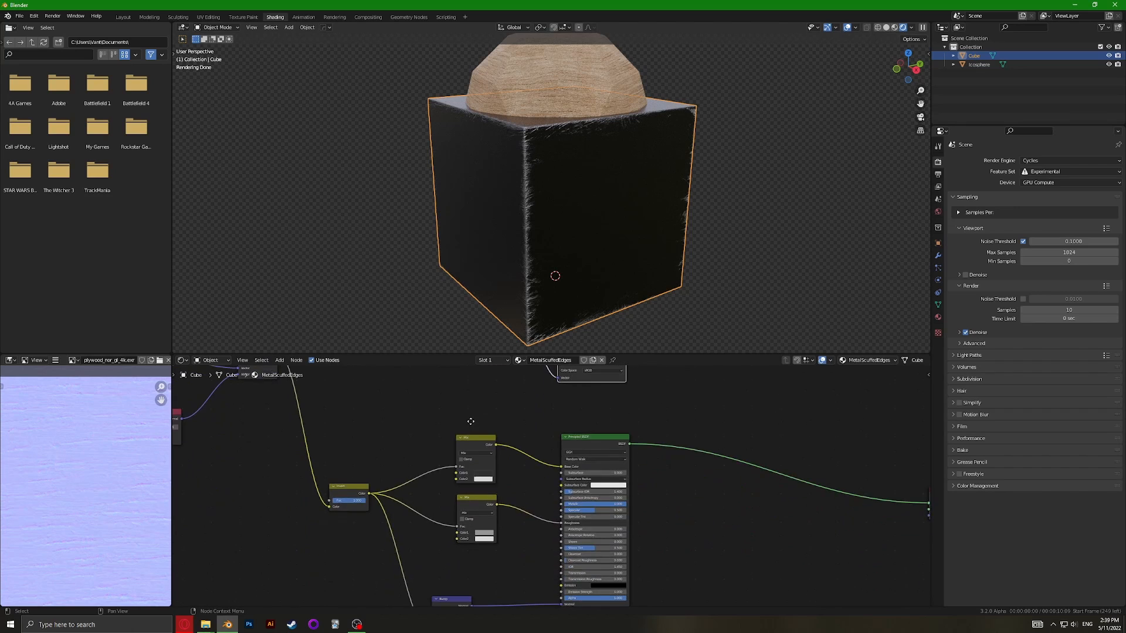
pyautogui.scroll(3, 514, 476)
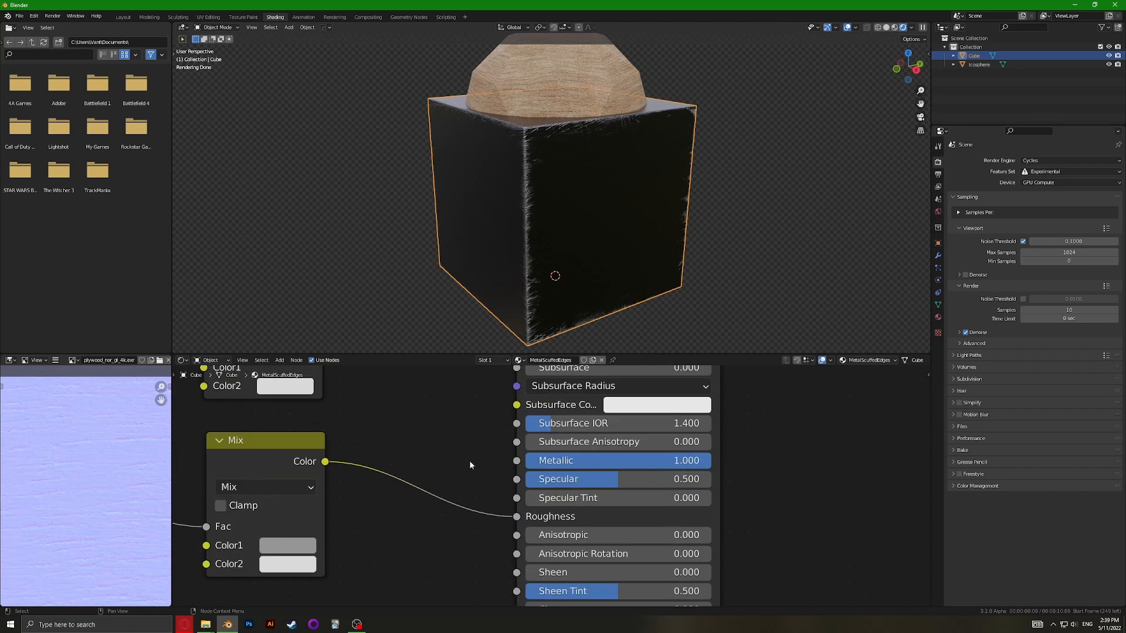
pyautogui.scroll(-2, 459, 455)
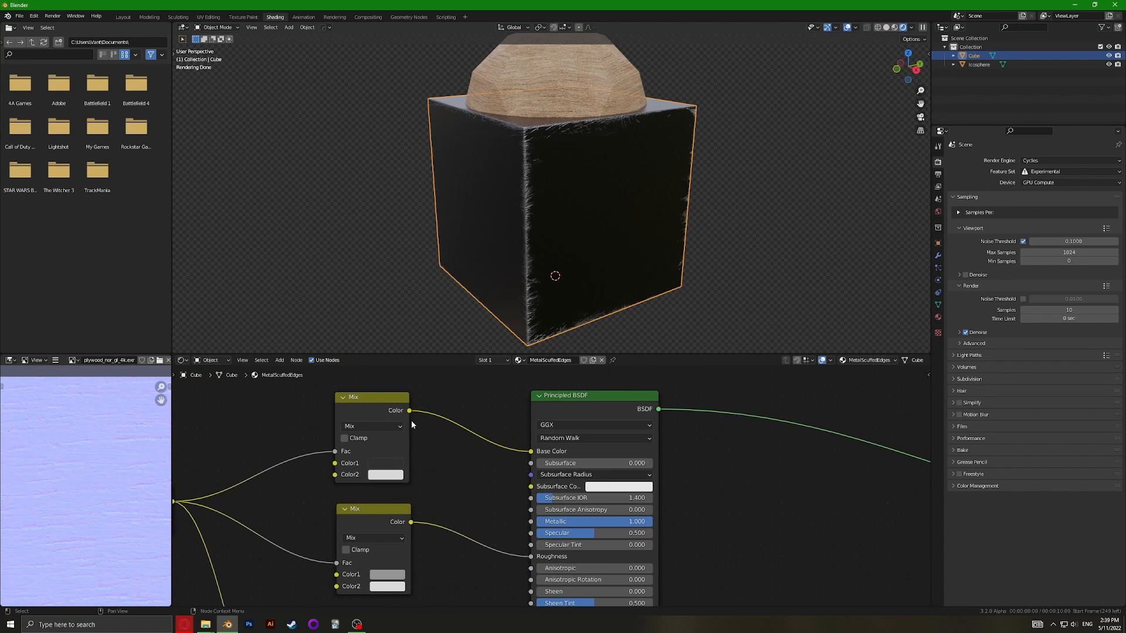
pyautogui.moveTo(409, 411); pyautogui.dragTo(531, 521)
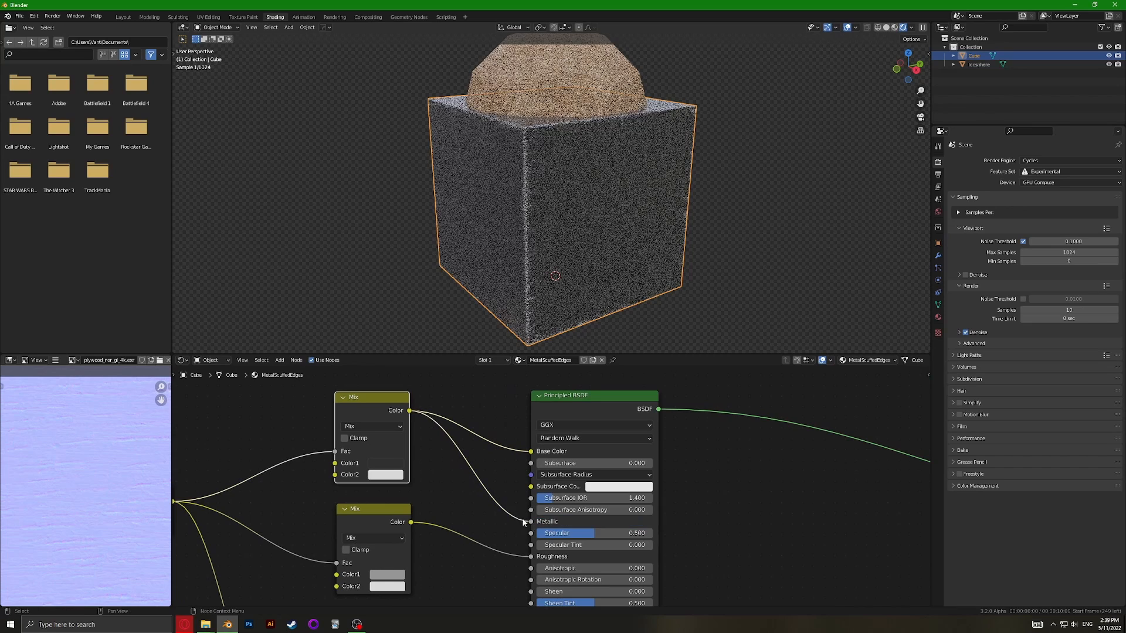
pyautogui.moveTo(494, 509); pyautogui.dragTo(490, 501, button='middle')
pyautogui.scroll(3, 490, 500)
pyautogui.moveTo(492, 526); pyautogui.dragTo(469, 528)
# Set the Principled BSDF's Metallic value to 0 in the cube's MetalScuffedEdges material
pyautogui.moveTo(702, 526); pyautogui.dragTo(756, 526)
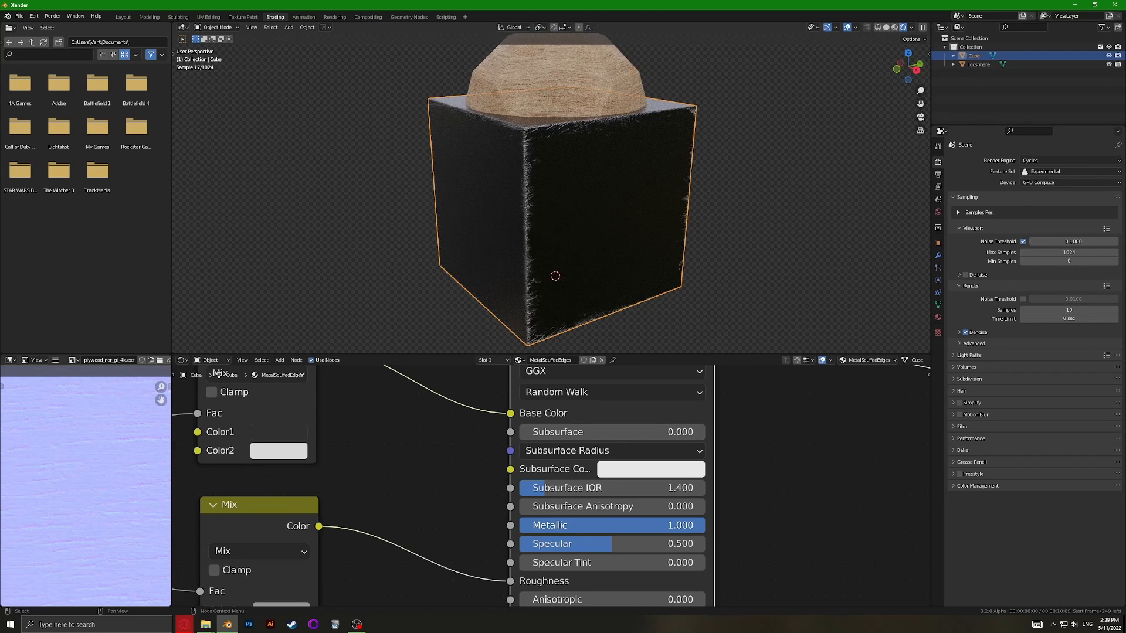
pyautogui.moveTo(680, 524); pyautogui.dragTo(519, 525)
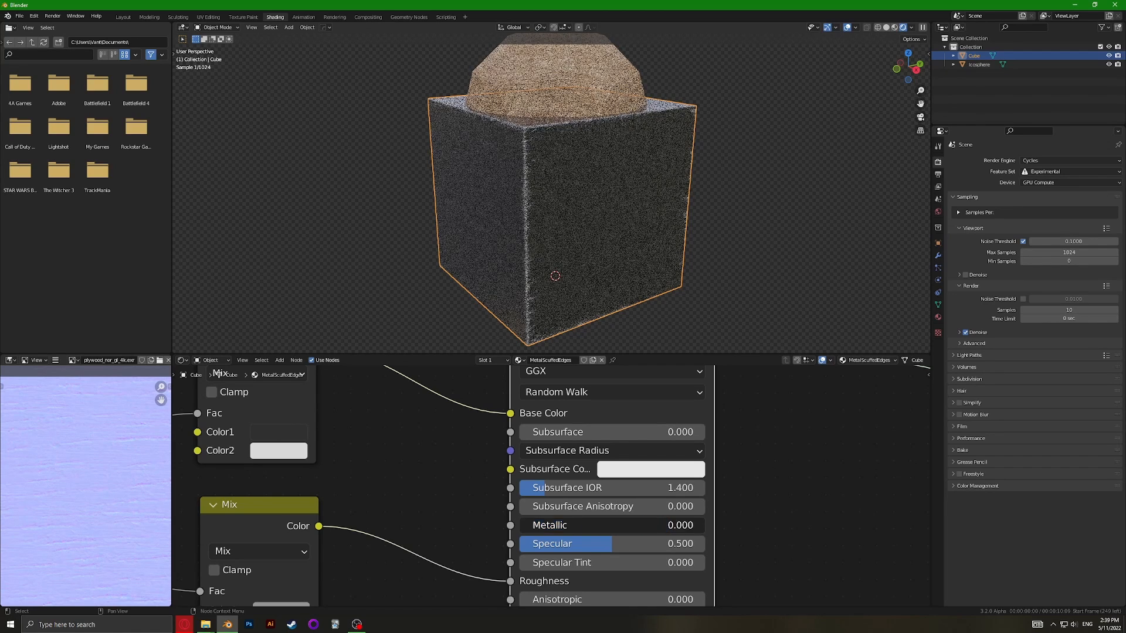
pyautogui.scroll(-3, 439, 459)
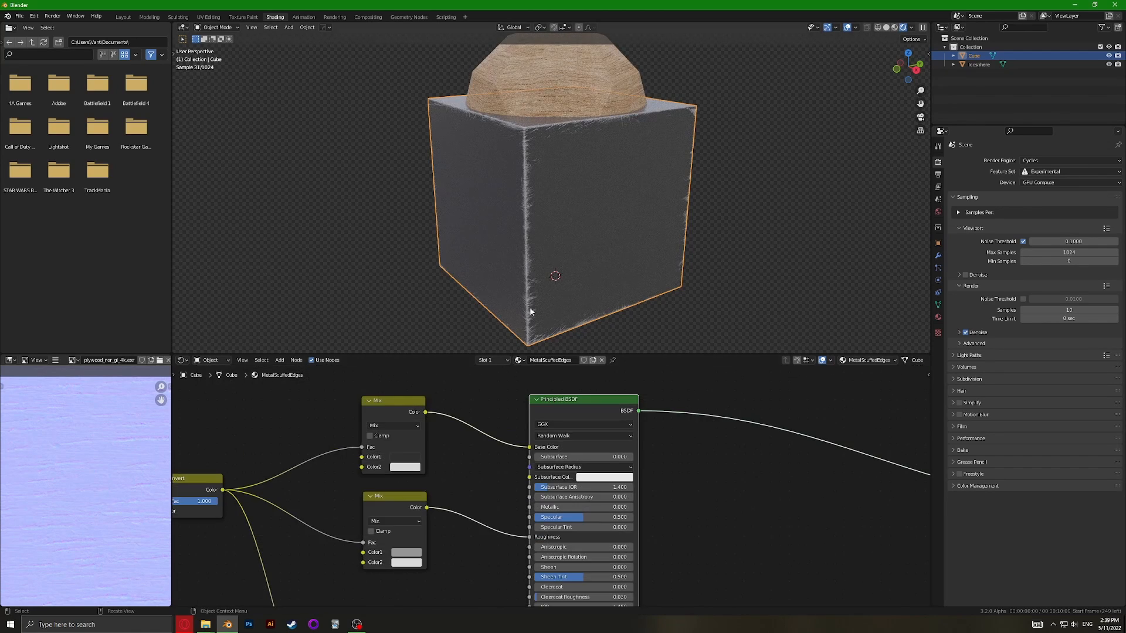
# Deselect the cube and make the Bake image node the only selected node in the MetalScuffedEdges material
pyautogui.click(767, 266)
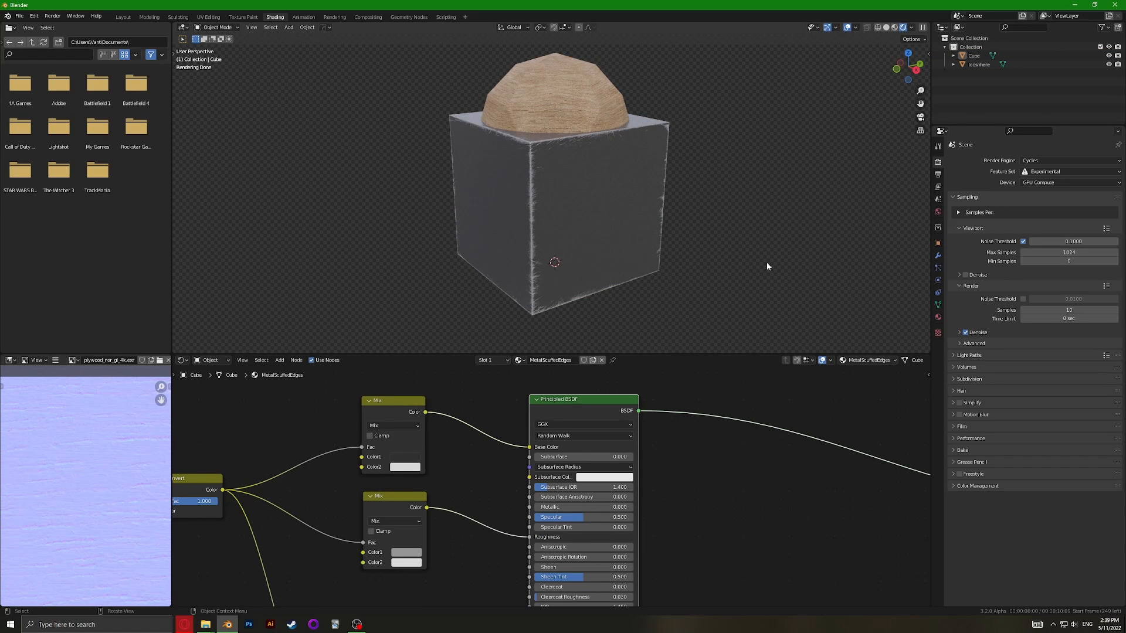
pyautogui.scroll(-3, 659, 428)
pyautogui.moveTo(658, 427); pyautogui.dragTo(616, 473, button='middle')
pyautogui.scroll(3, 616, 478)
pyautogui.scroll(1, 613, 481)
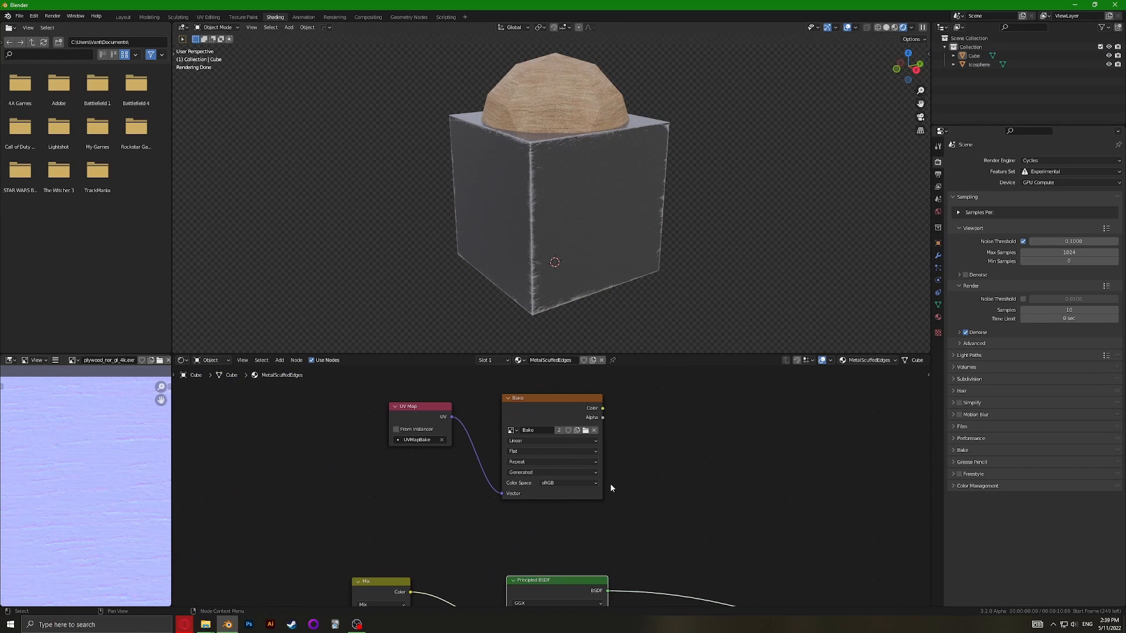
pyautogui.click(550, 414)
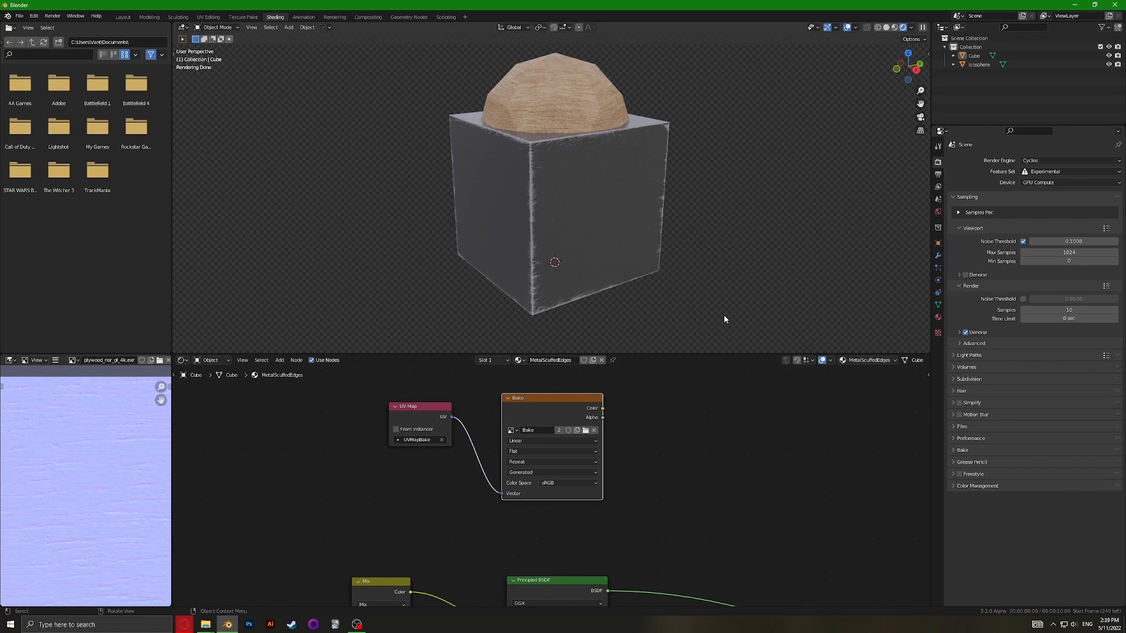
# Select both the cube and the icosphere in the 3D viewport
pyautogui.scroll(-3, 579, 238)
pyautogui.moveTo(458, 70); pyautogui.dragTo(678, 306)
pyautogui.scroll(3, 719, 284)
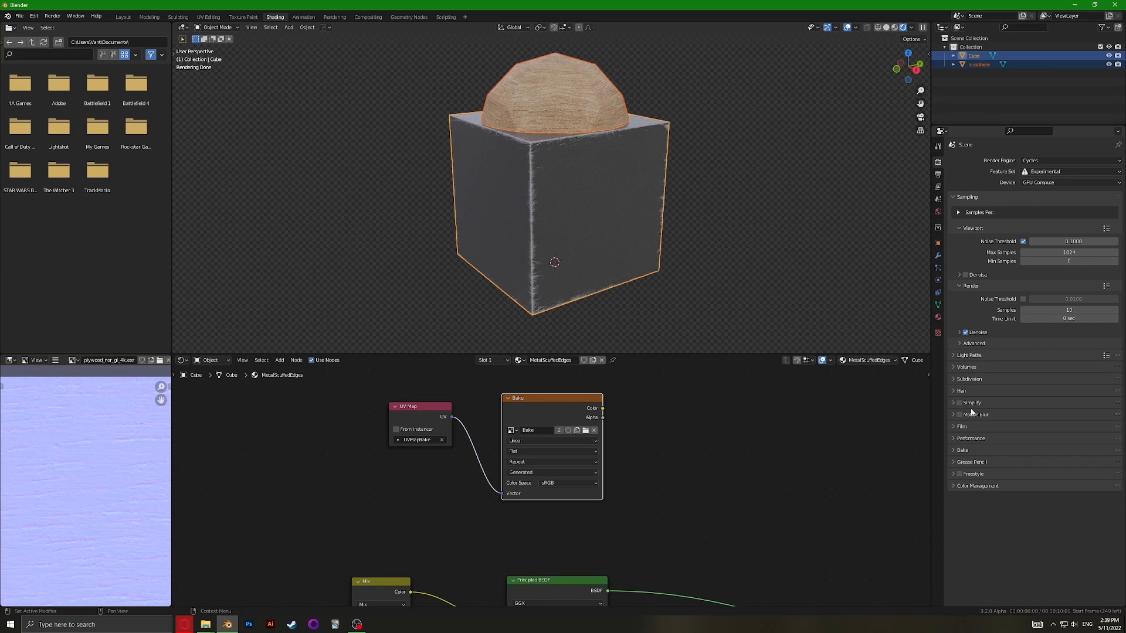
# Set the bake type to Diffuse with only the Color contribution enabled, and bake the selected objects
pyautogui.click(957, 451)
pyautogui.scroll(-4, 984, 452)
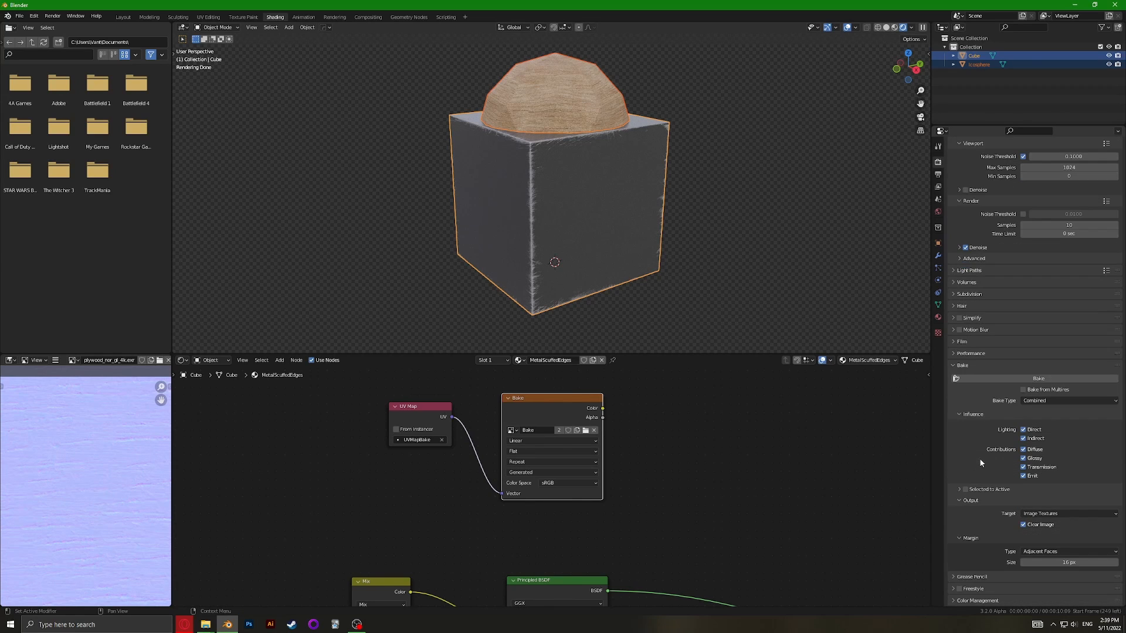
pyautogui.click(1038, 402)
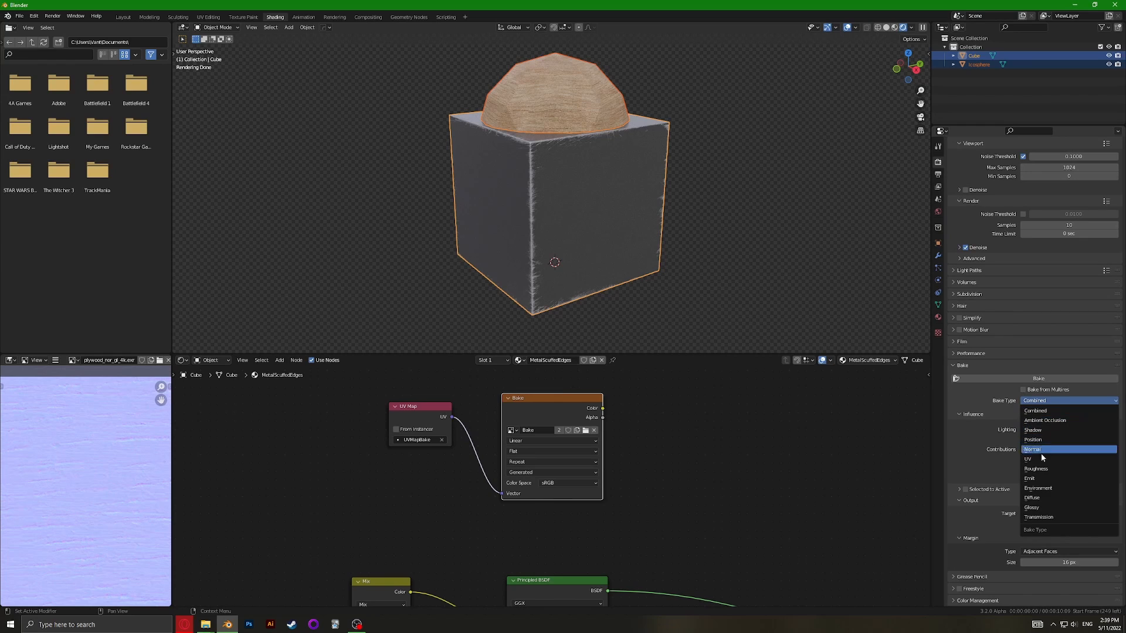
pyautogui.click(1033, 498)
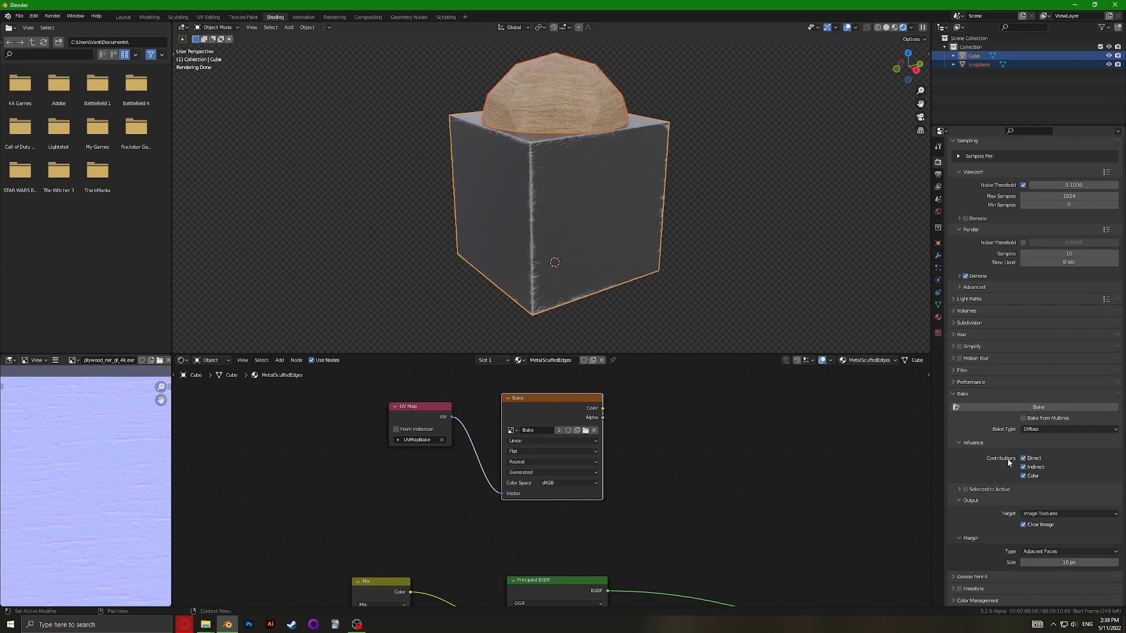
pyautogui.moveTo(1024, 461); pyautogui.dragTo(1024, 469)
pyautogui.click(977, 407)
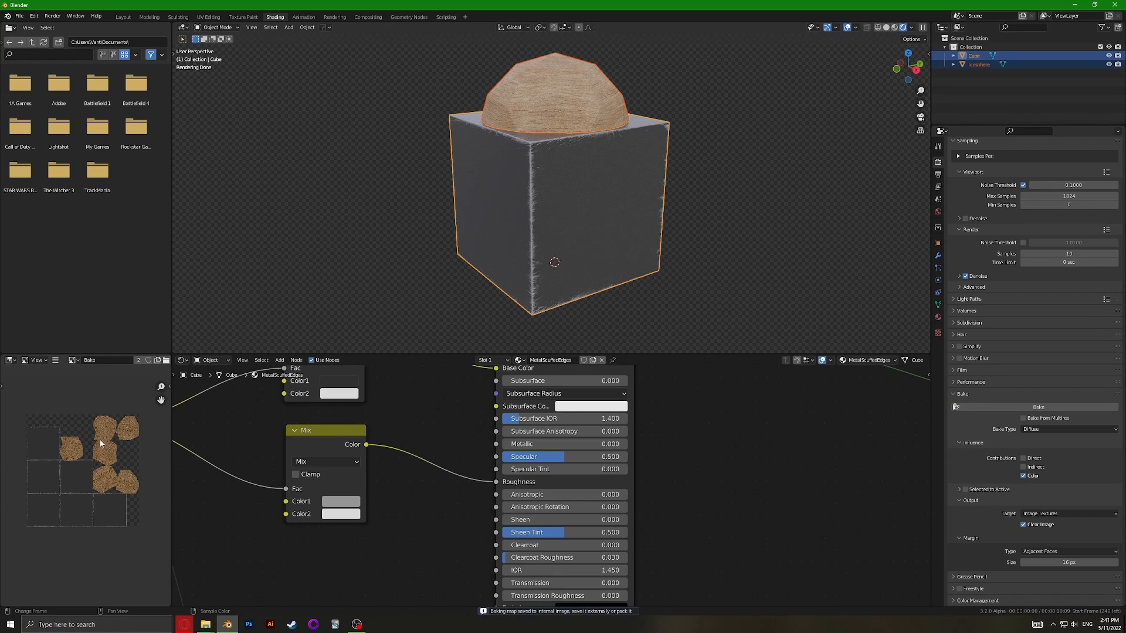
# Begin saving the baked image to disk, creating and opening a new "tutorial" folder on the Desktop
pyautogui.scroll(2, 100, 438)
pyautogui.scroll(-1, 101, 433)
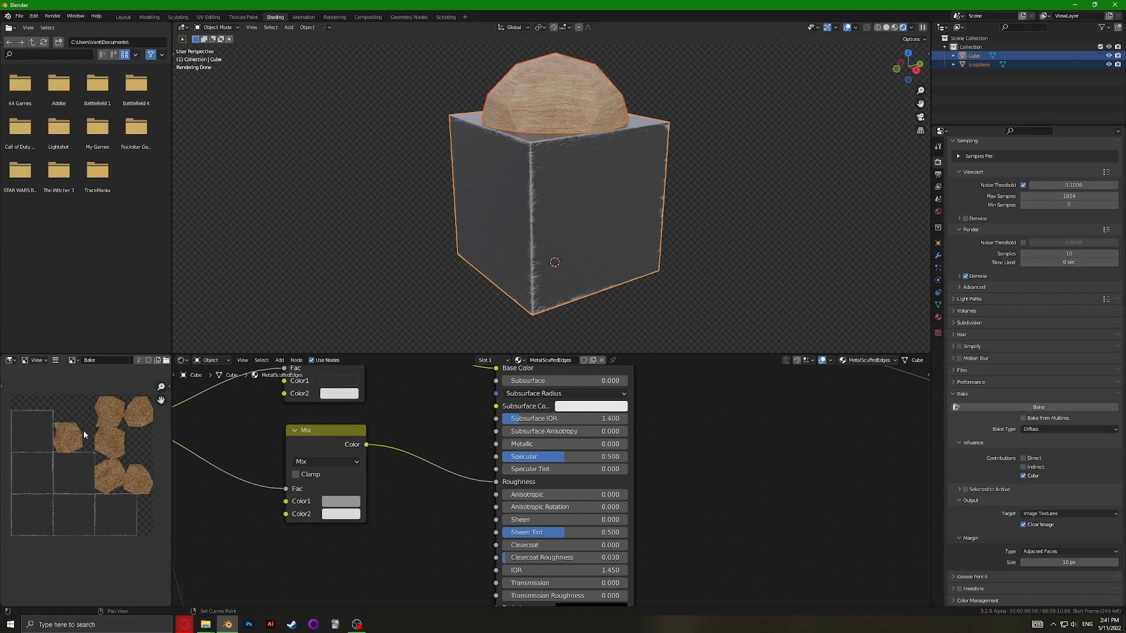
pyautogui.hotkey('shift', 'alt', 's')
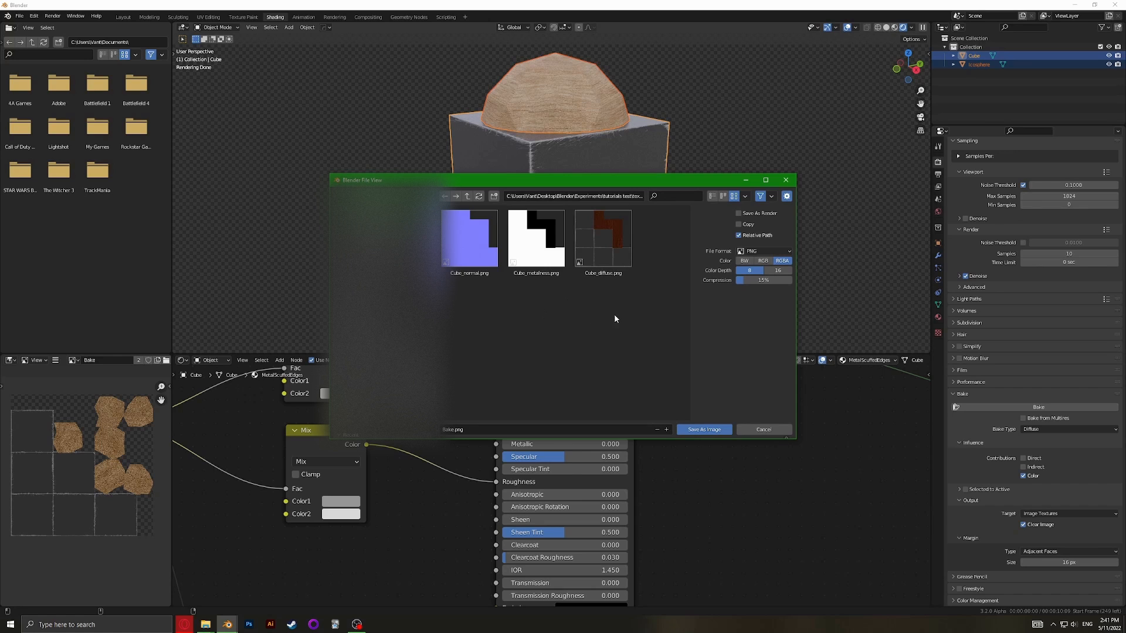
pyautogui.click(469, 240)
pyautogui.click(382, 264)
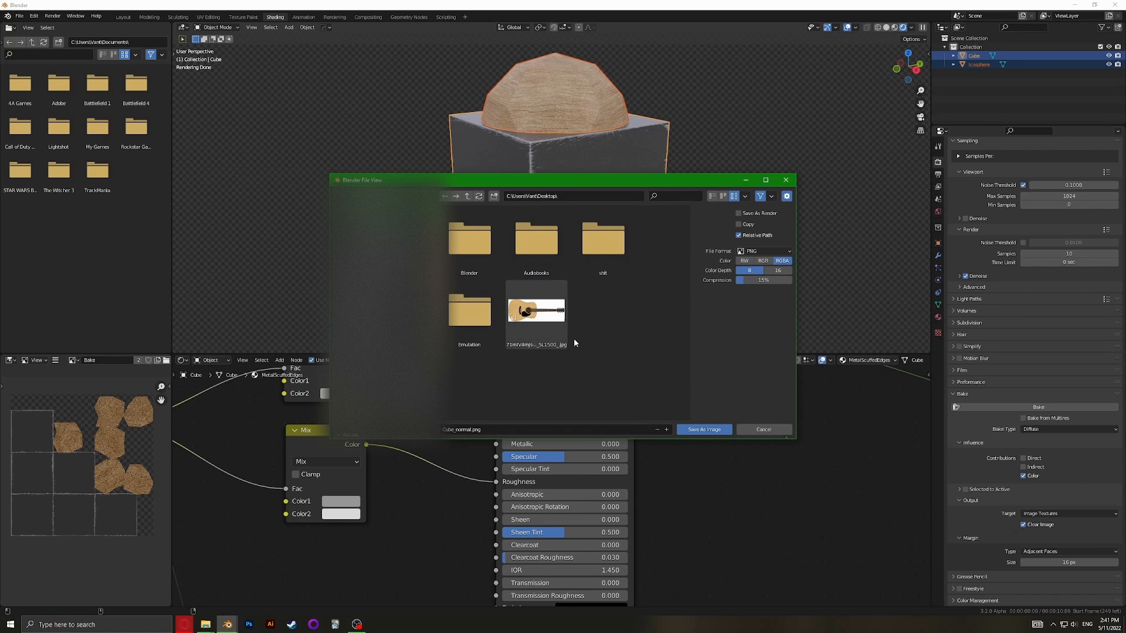
pyautogui.rightClick(617, 326)
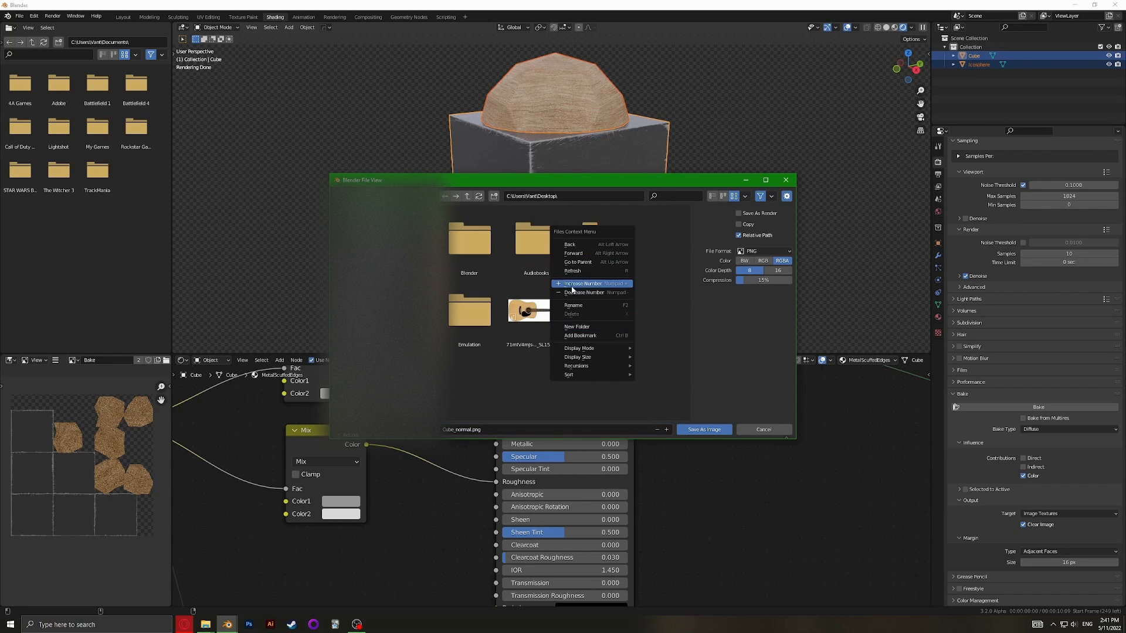
pyautogui.click(587, 328)
pyautogui.write('tut')
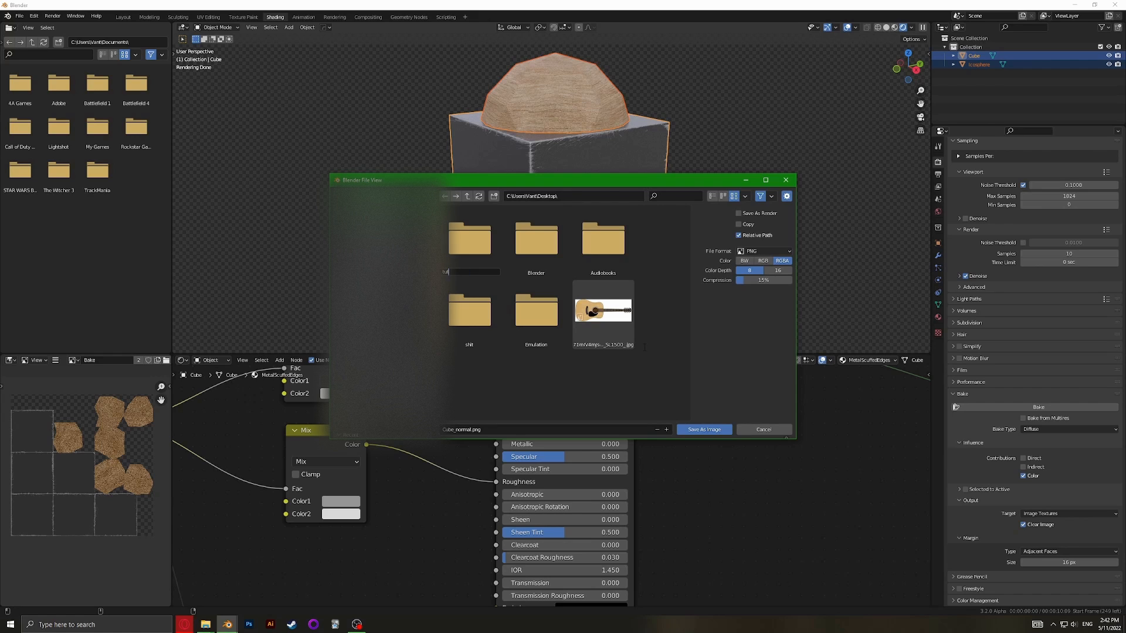
pyautogui.write('orial')
pyautogui.press('Return')
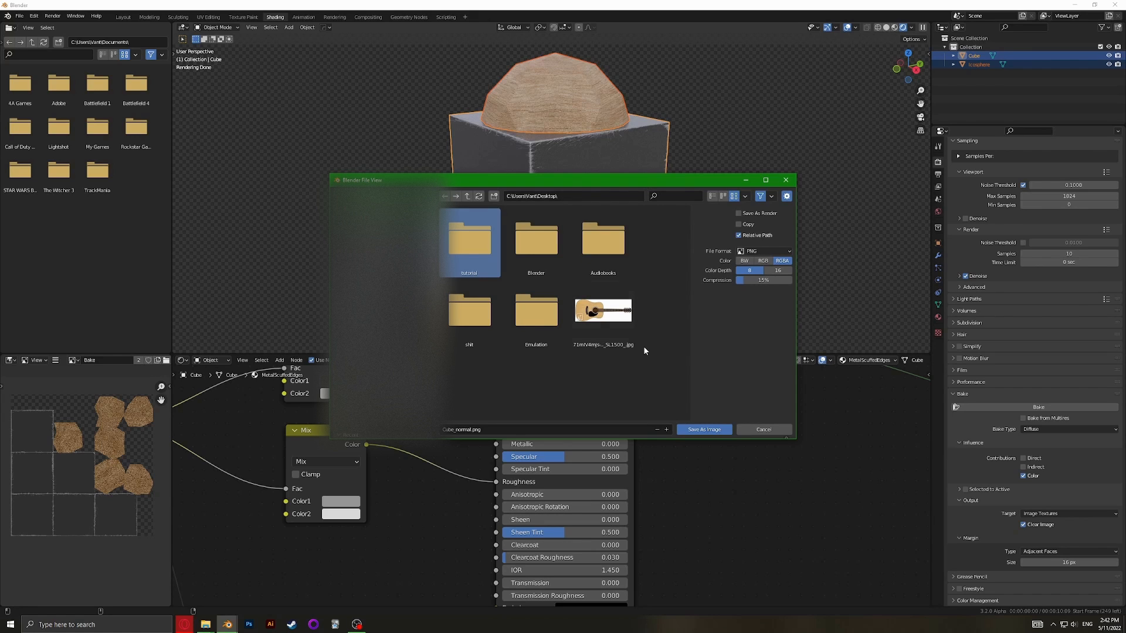
pyautogui.doubleClick(467, 253)
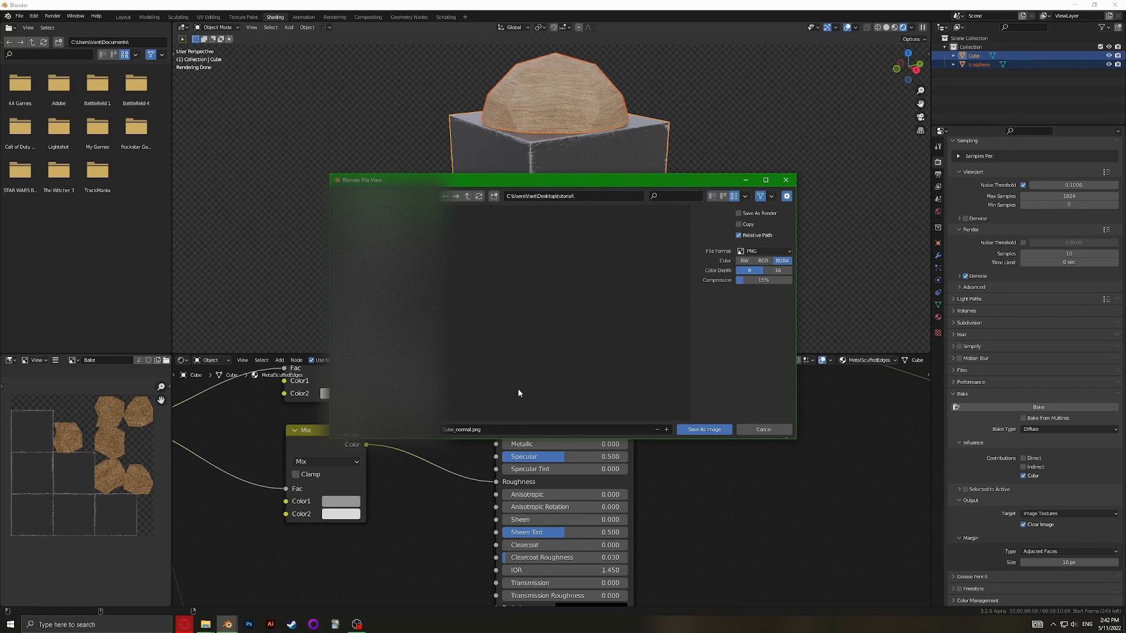
# Name the image file Model_diffuse.png and save it in the tutorial folder
pyautogui.click(457, 430)
pyautogui.press('BackSpace')
pyautogui.press('BackSpace')
pyautogui.press('BackSpace')
pyautogui.press('BackSpace')
pyautogui.press('BackSpace')
pyautogui.write('Model_')
pyautogui.press('Delete')
pyautogui.press('Delete')
pyautogui.press('Delete')
pyautogui.press('Delete')
pyautogui.press('Delete')
pyautogui.press('Delete')
pyautogui.write('diffuse')
pyautogui.press('Return')
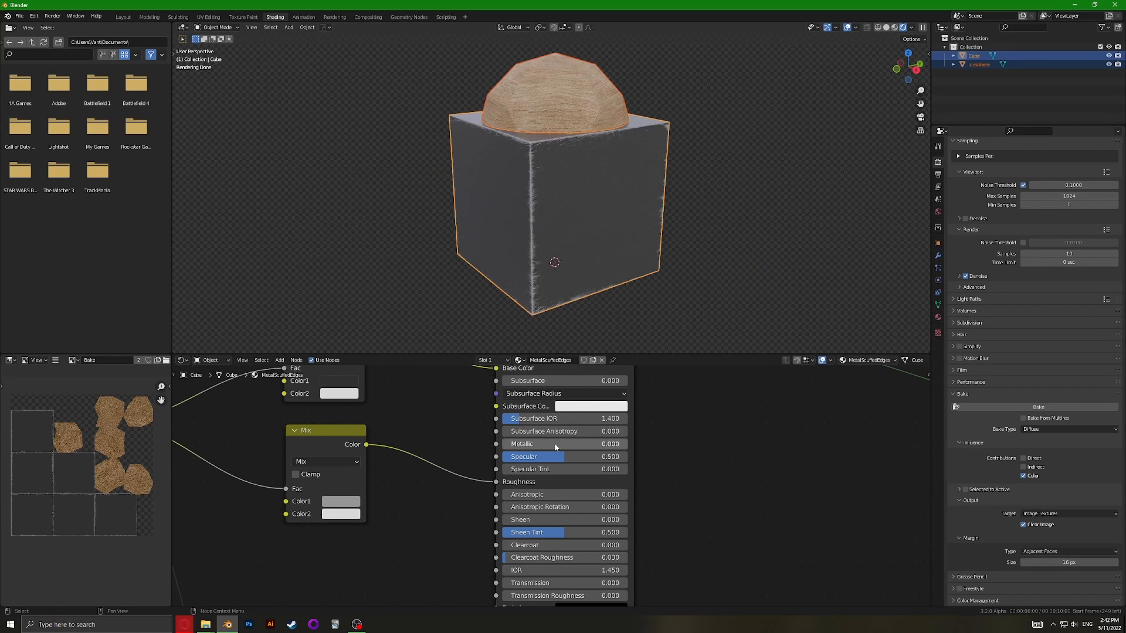
# Add a Value node set to 1 beside the Principled BSDF in the cube's material, between the roughness Mix node and the Bump node
pyautogui.scroll(-2, 683, 452)
pyautogui.scroll(1, 682, 452)
pyautogui.scroll(-2, 688, 457)
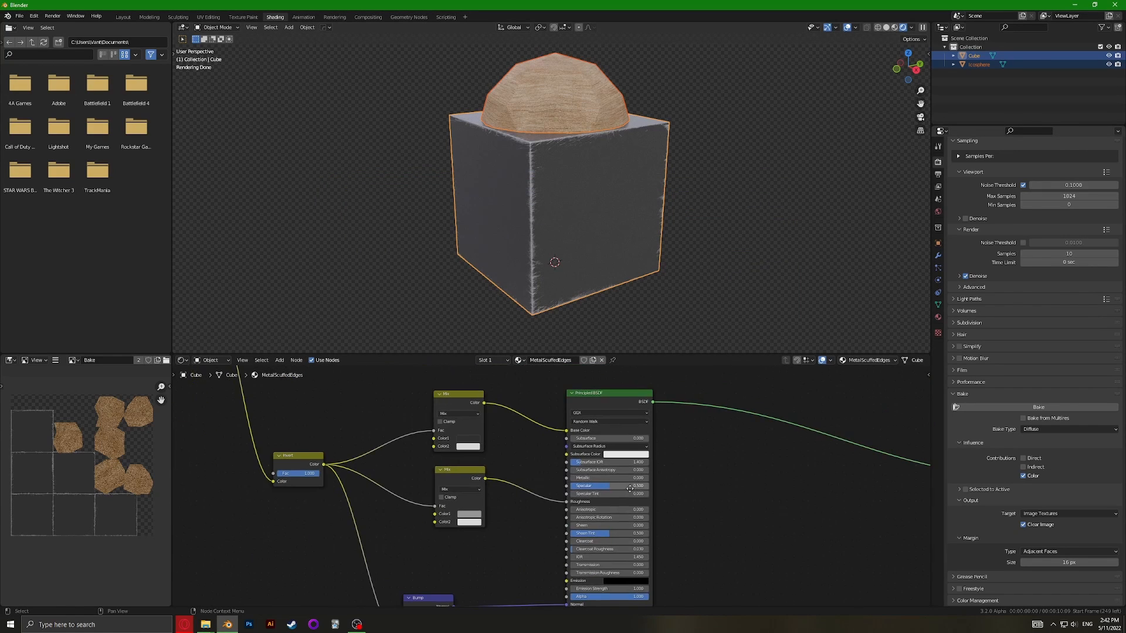
pyautogui.scroll(3, 625, 522)
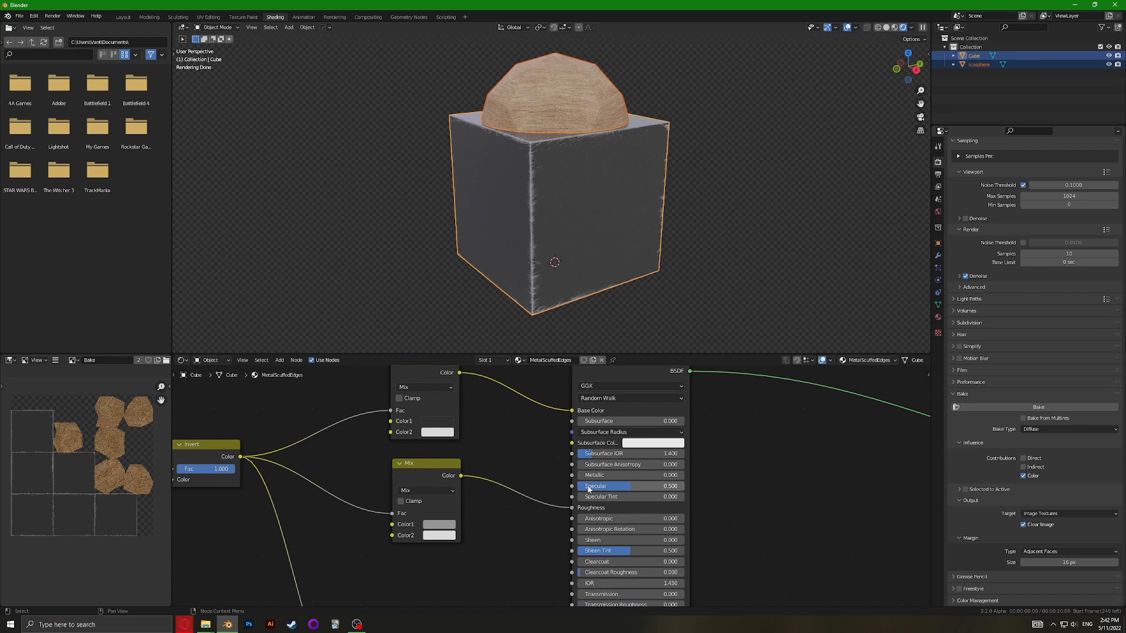
pyautogui.scroll(2, 610, 479)
pyautogui.scroll(-2, 610, 480)
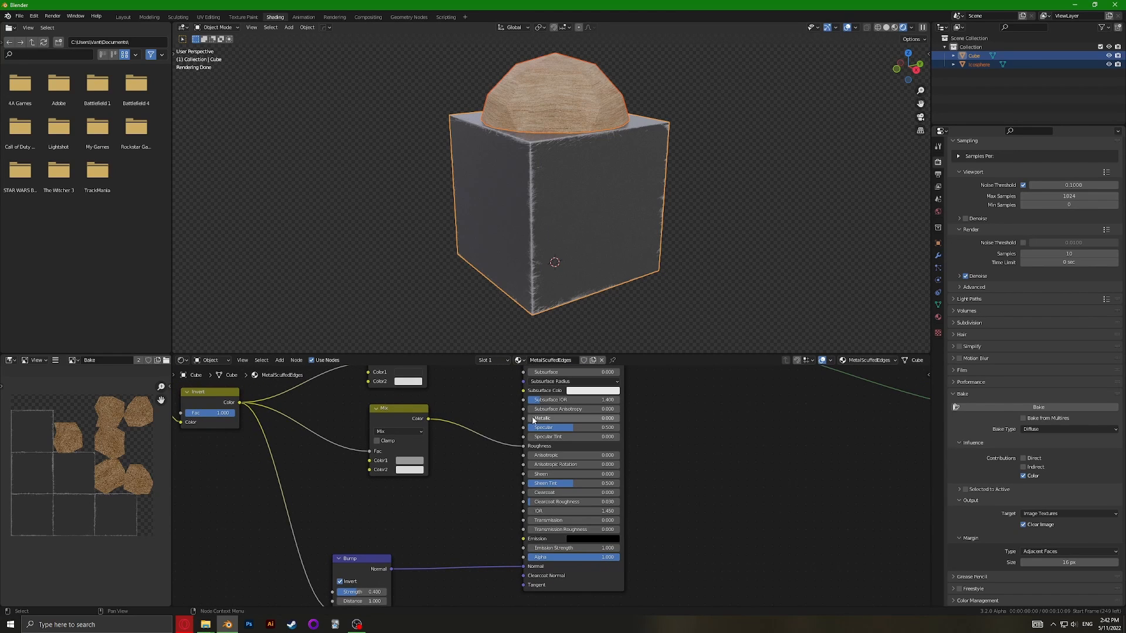
pyautogui.moveTo(429, 419); pyautogui.dragTo(493, 539)
pyautogui.hotkey('shift', 'a')
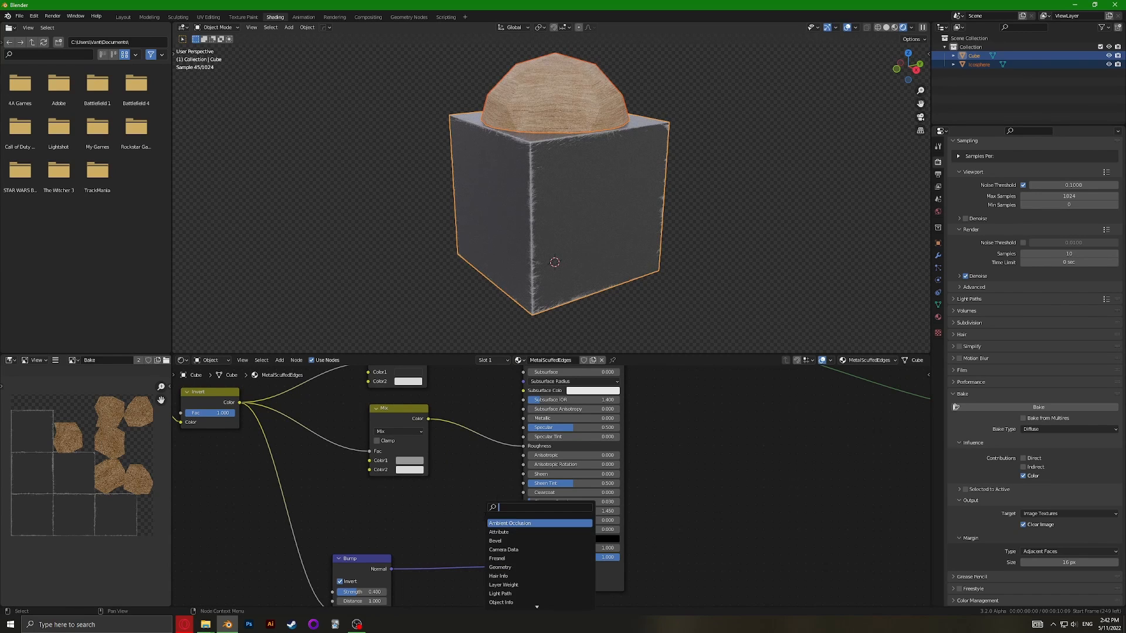
pyautogui.write('value')
pyautogui.press('Return')
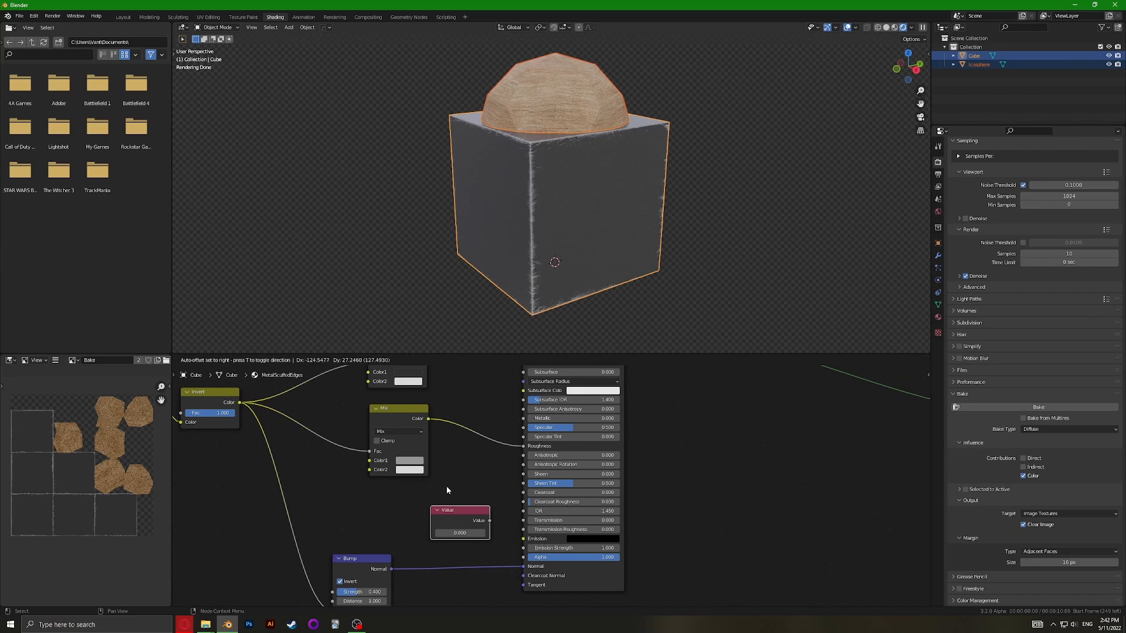
pyautogui.click(458, 498)
pyautogui.doubleClick(460, 533)
pyautogui.write('1')
pyautogui.press('Return')
pyautogui.scroll(4, 464, 545)
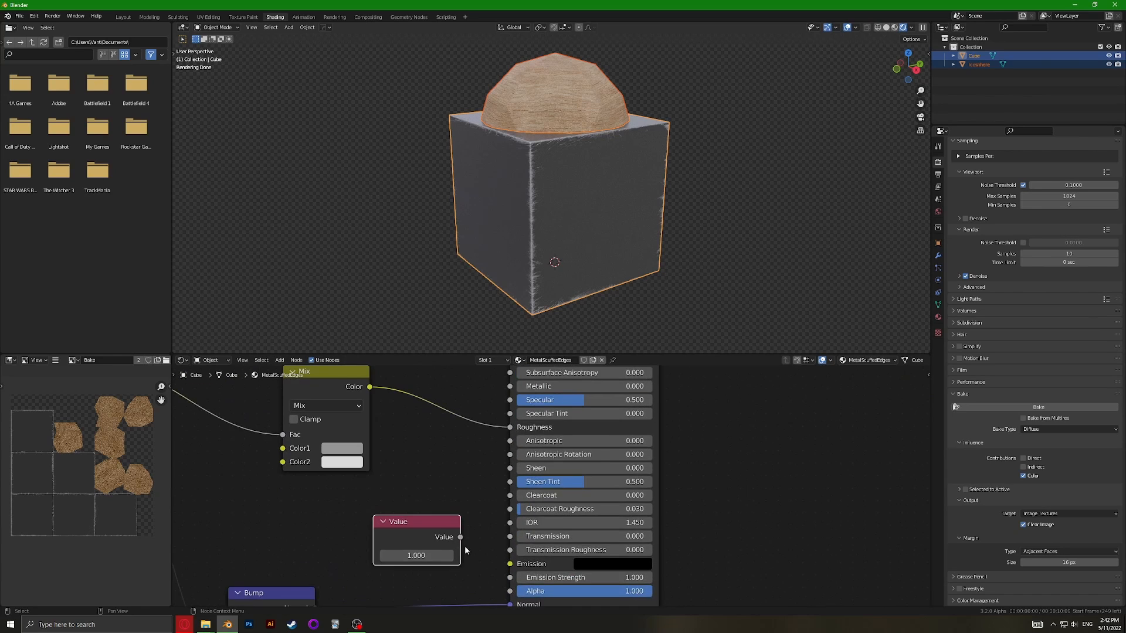
# Connect the Value node to the Principled BSDF's Emission input, set the bake type to Emit, and bake the selected objects
pyautogui.moveTo(416, 486); pyautogui.dragTo(473, 516)
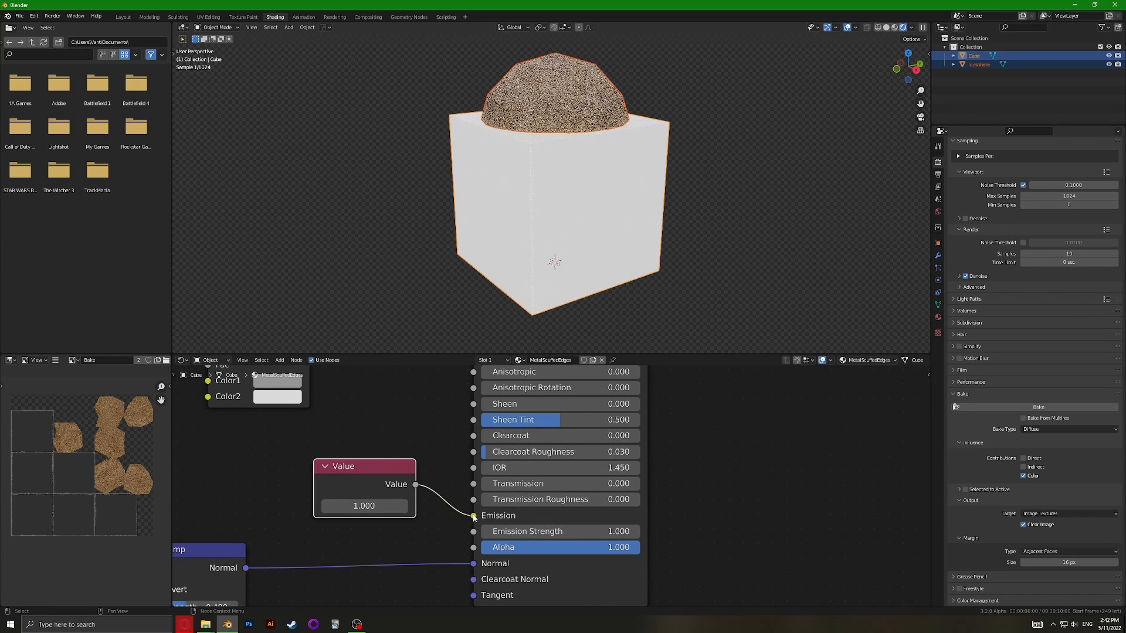
pyautogui.click(1027, 430)
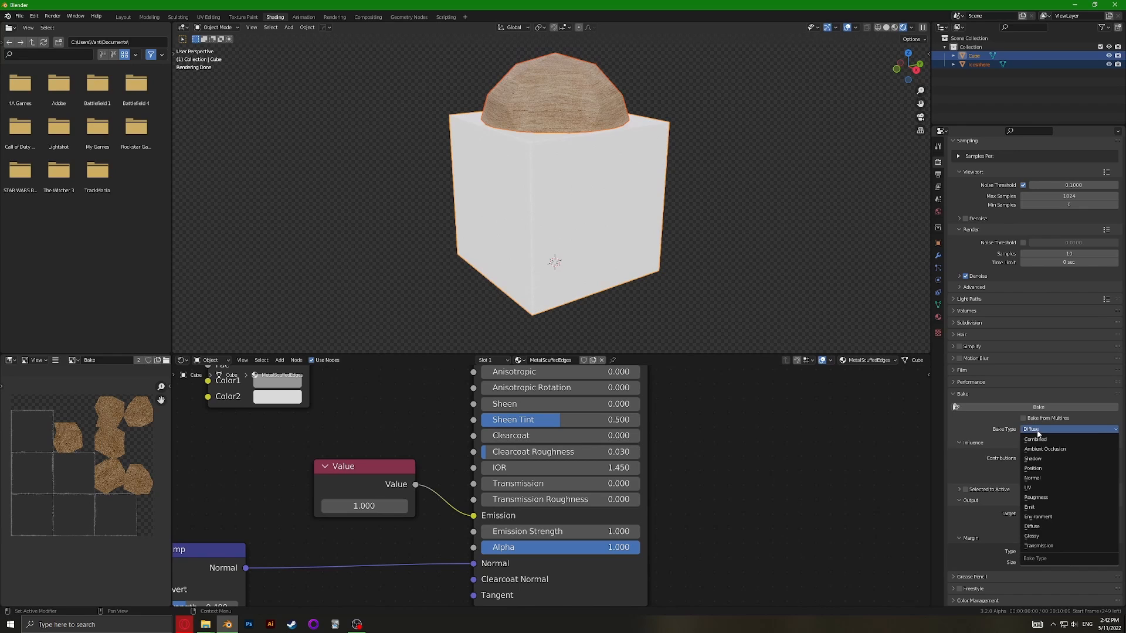
pyautogui.click(1042, 507)
pyautogui.scroll(2, 1042, 507)
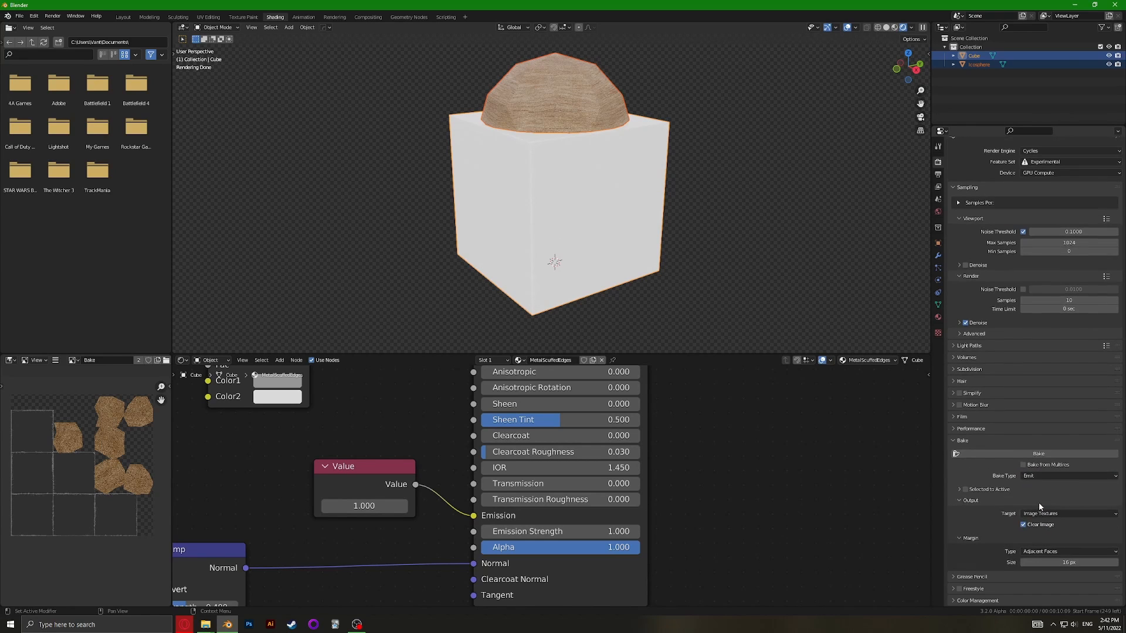
pyautogui.click(1038, 454)
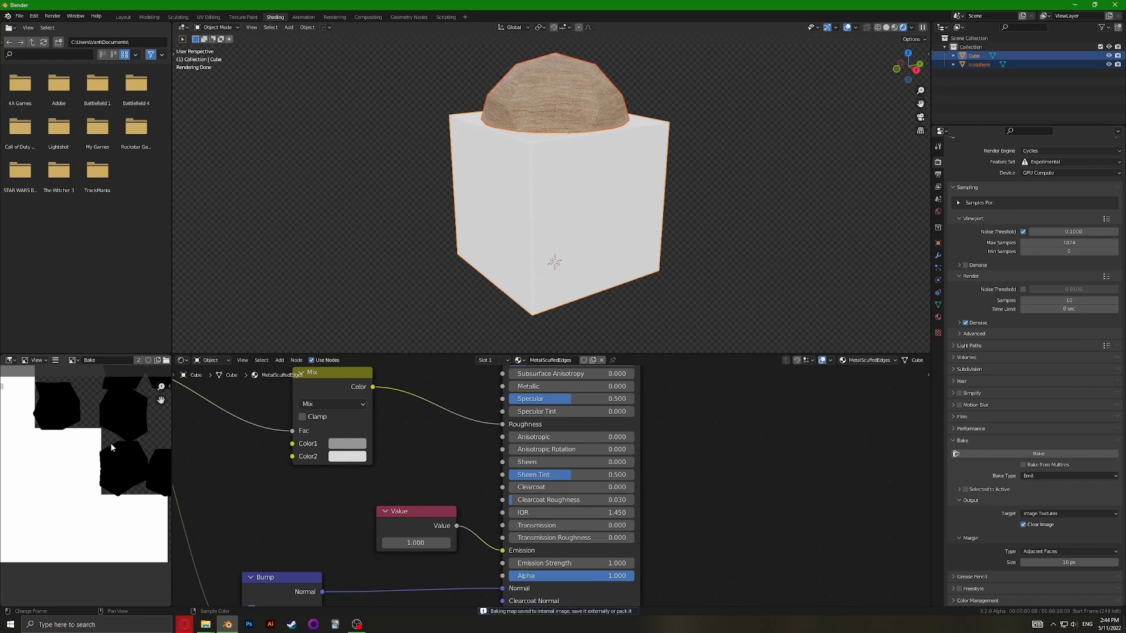
# Save the baked image as Model_metalness.png in the tutorial folder
pyautogui.scroll(-2, 115, 449)
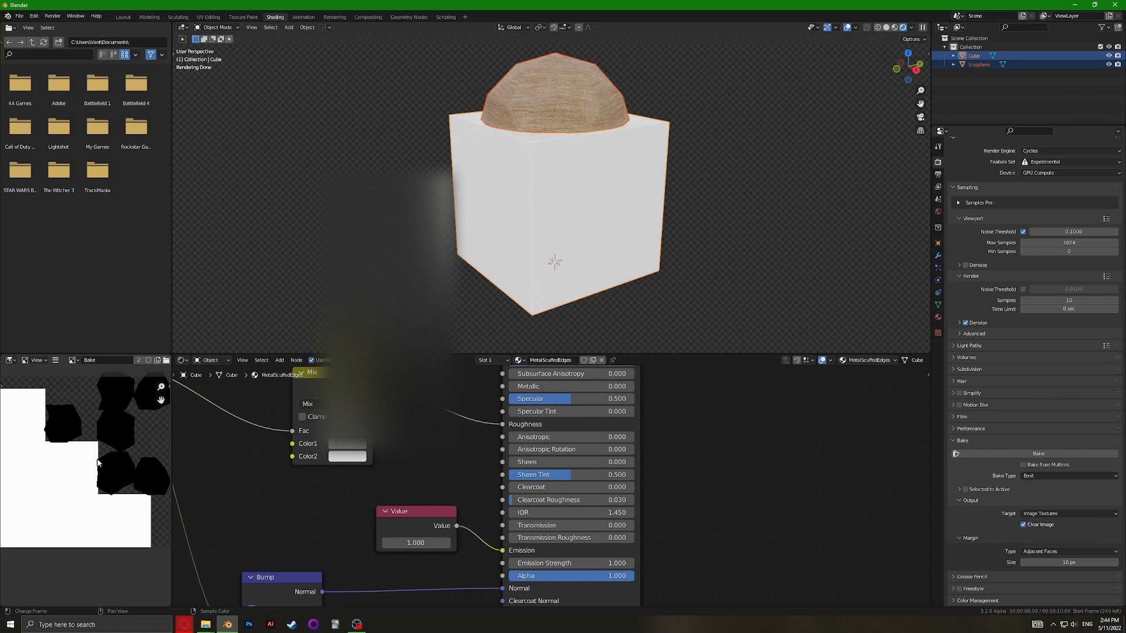
pyautogui.hotkey('shift', 'alt', 's')
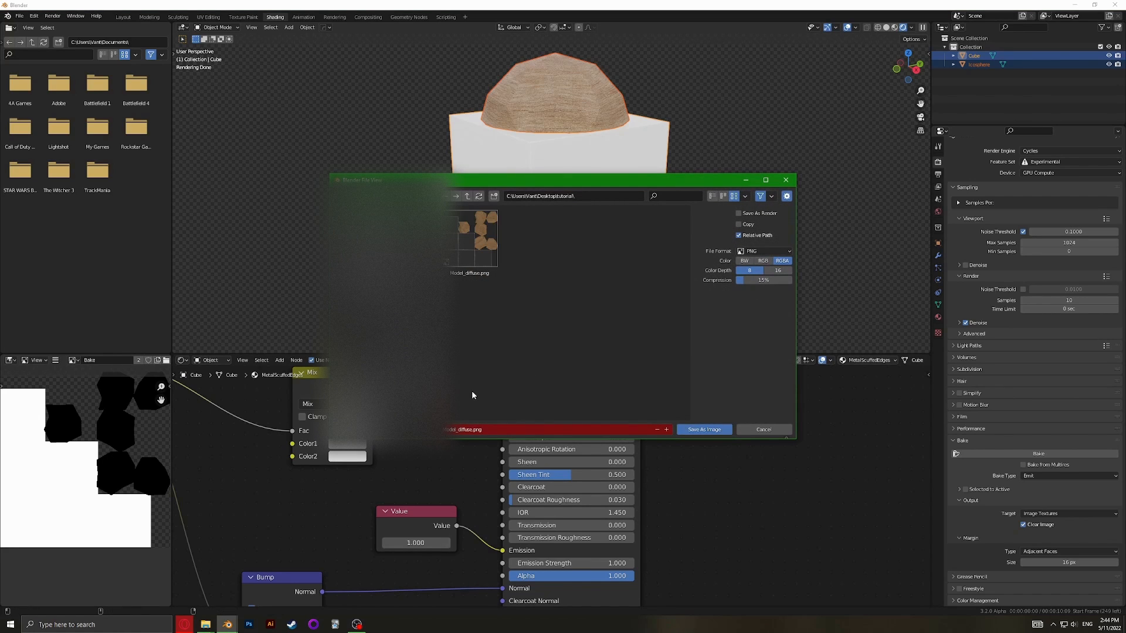
pyautogui.click(466, 432)
pyautogui.click(473, 431)
pyautogui.press('BackSpace')
pyautogui.press('BackSpace')
pyautogui.press('BackSpace')
pyautogui.press('BackSpace')
pyautogui.press('BackSpace')
pyautogui.press('BackSpace')
pyautogui.write('metalness')
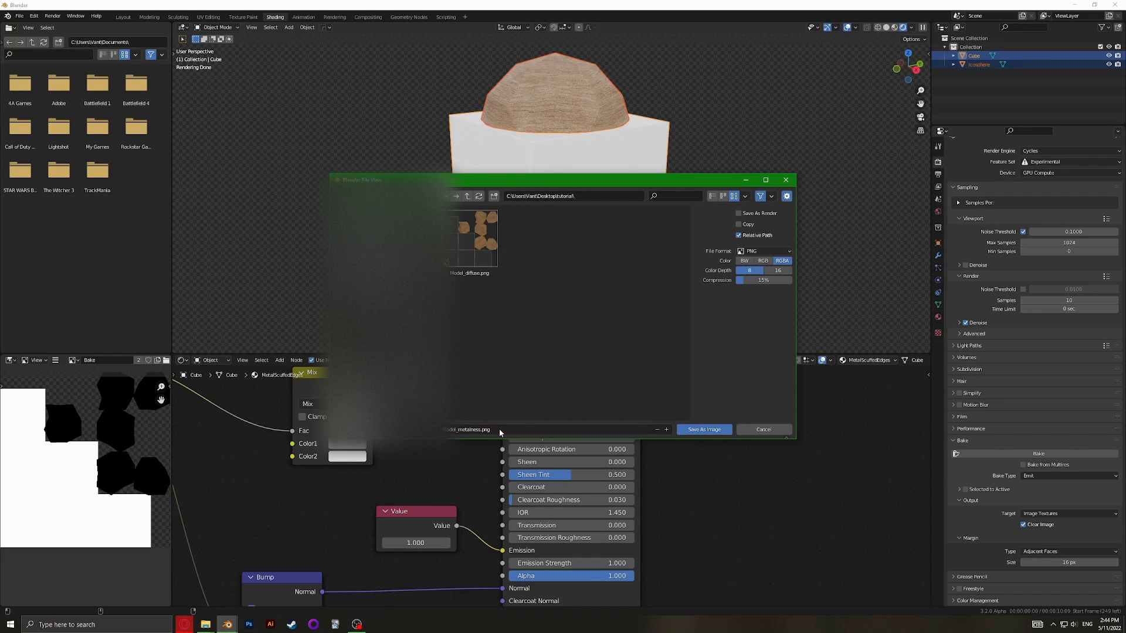
pyautogui.press('Return')
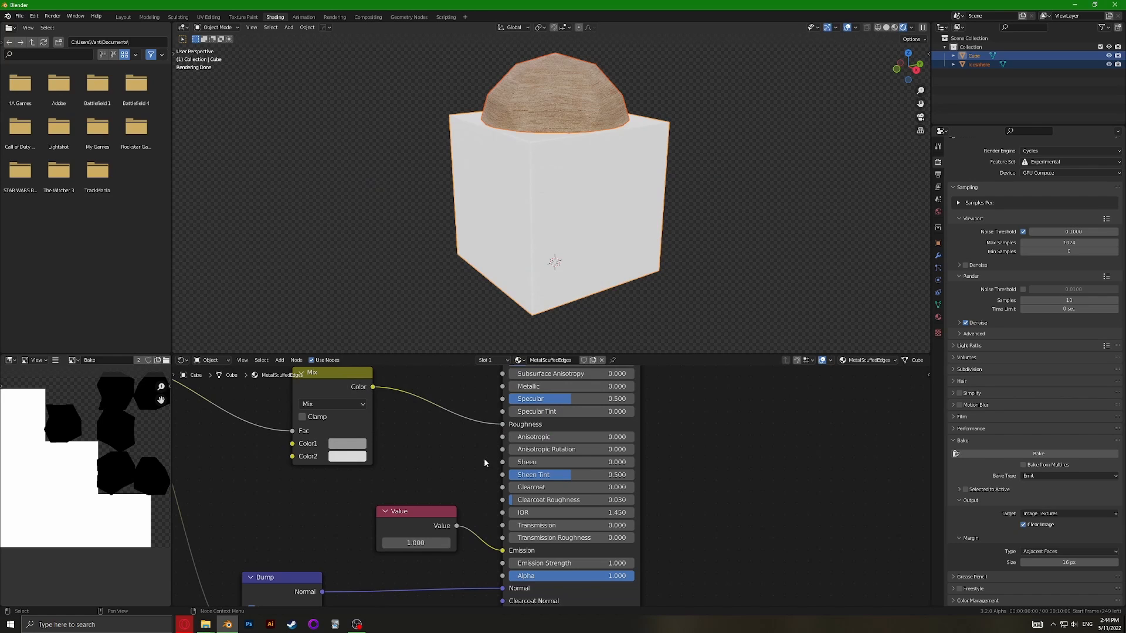
# Disconnect the Value node from the Emission input in the cube's material and delete the node
pyautogui.scroll(-2, 471, 458)
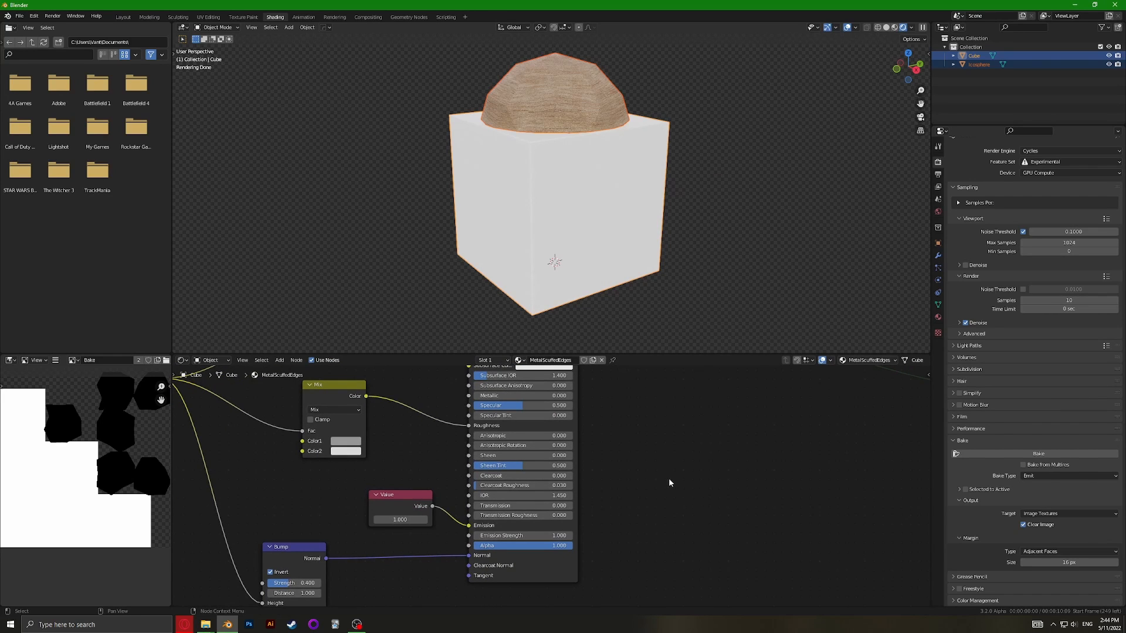
pyautogui.moveTo(515, 475); pyautogui.dragTo(487, 500, button='middle')
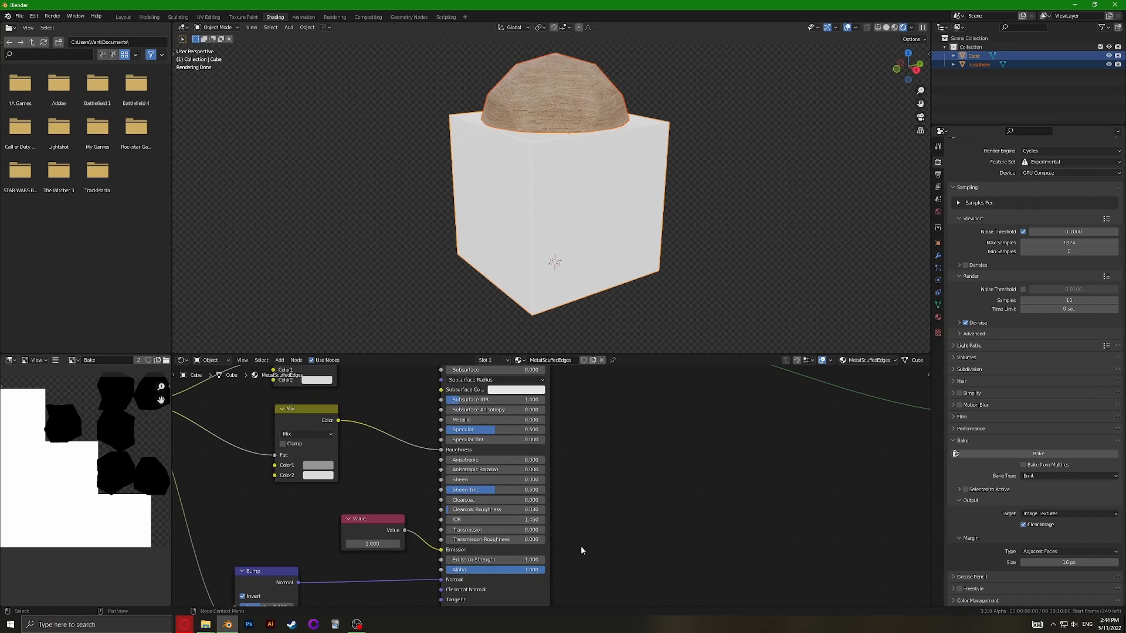
pyautogui.moveTo(570, 573); pyautogui.dragTo(472, 400)
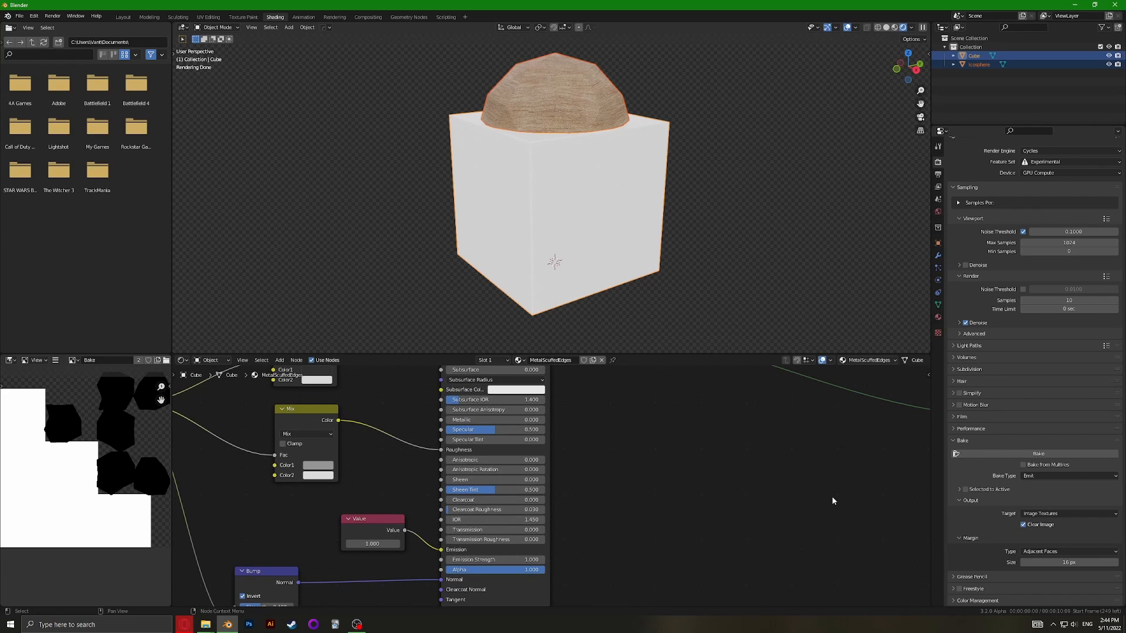
pyautogui.click(1069, 476)
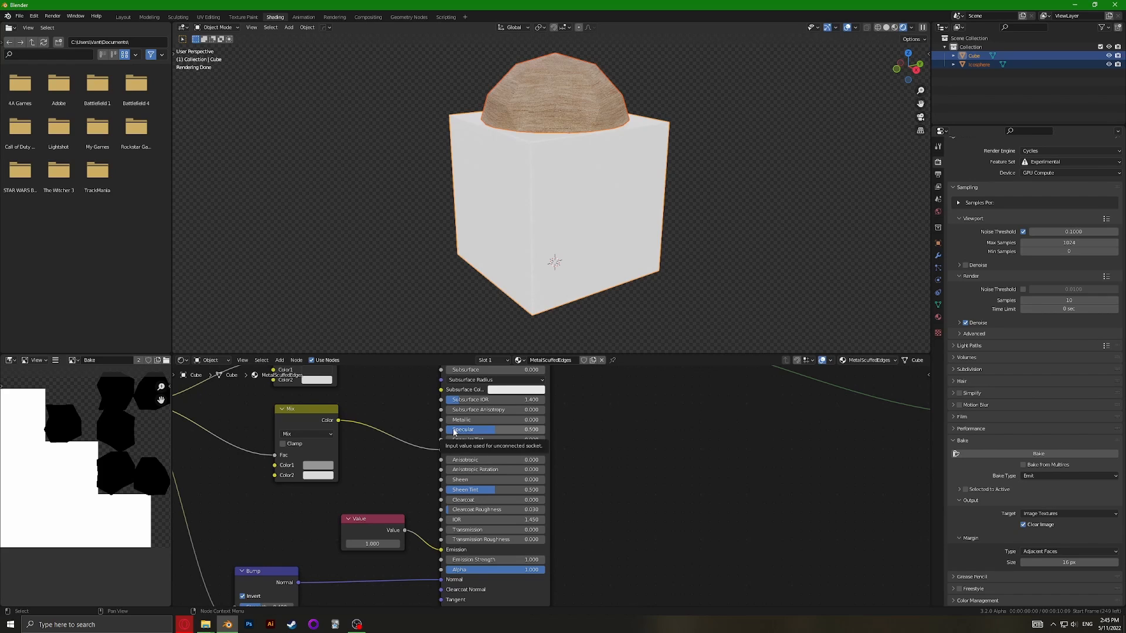
pyautogui.click(1035, 476)
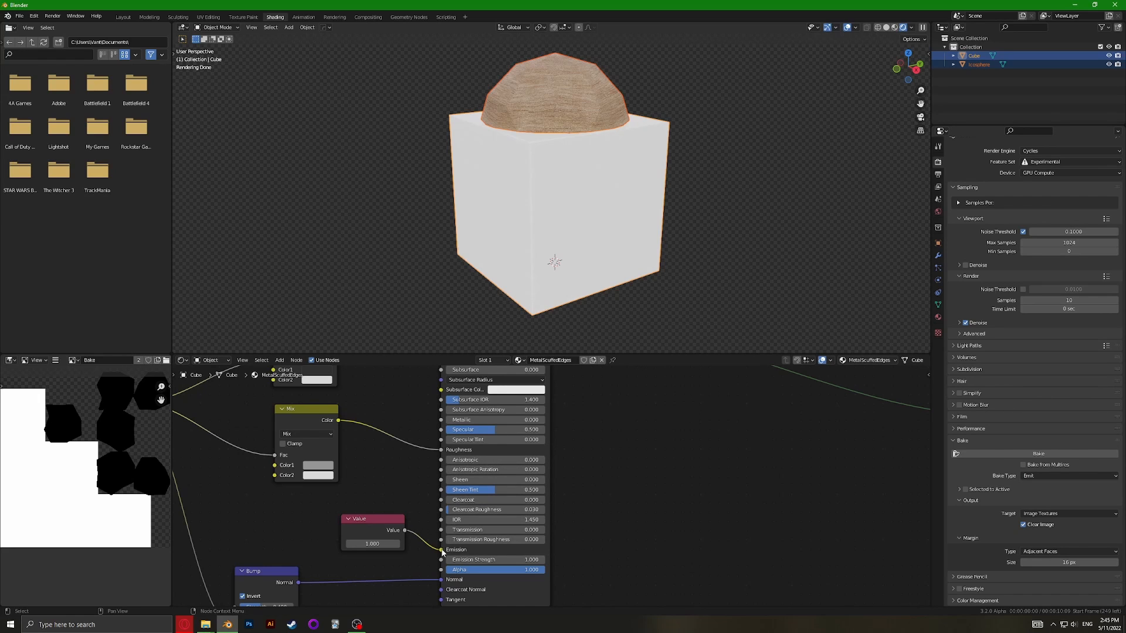
pyautogui.moveTo(442, 550); pyautogui.dragTo(374, 525)
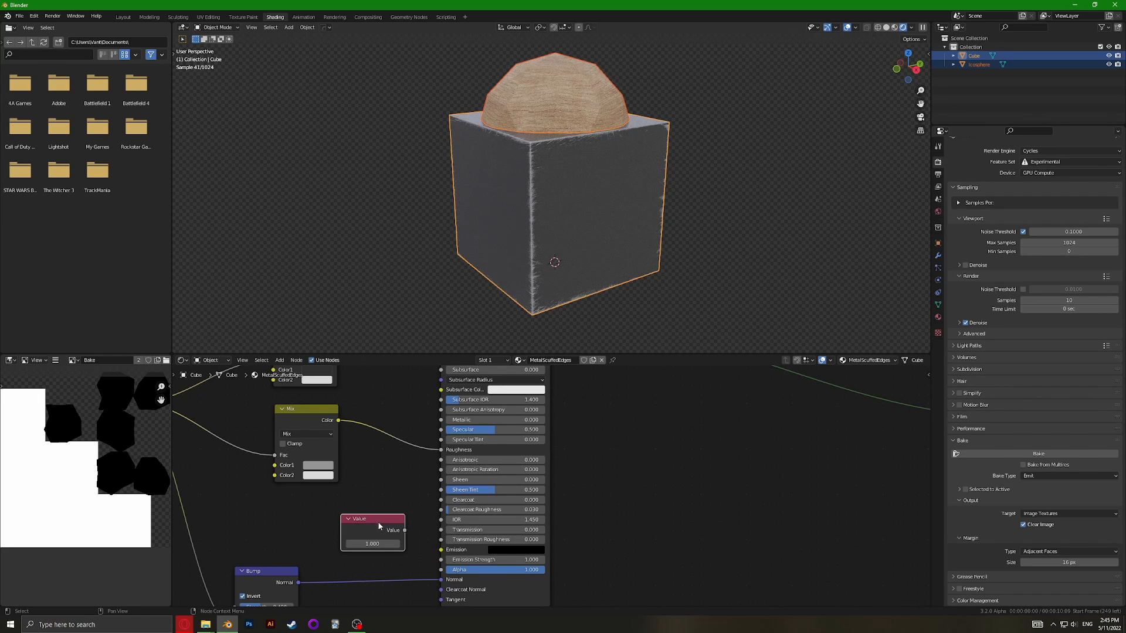
pyautogui.press('x')
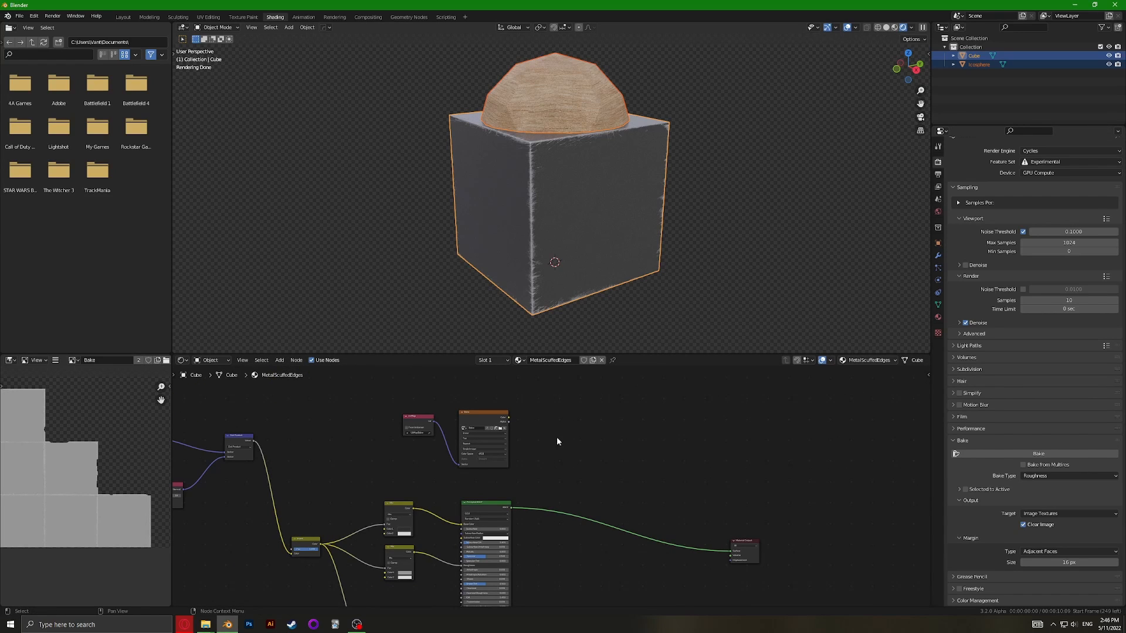
# Make the Bake image node active in the cube's material, select both the icosphere and the cube, and bake them with the Roughness type
pyautogui.click(480, 418)
pyautogui.scroll(1, 495, 384)
pyautogui.click(518, 360)
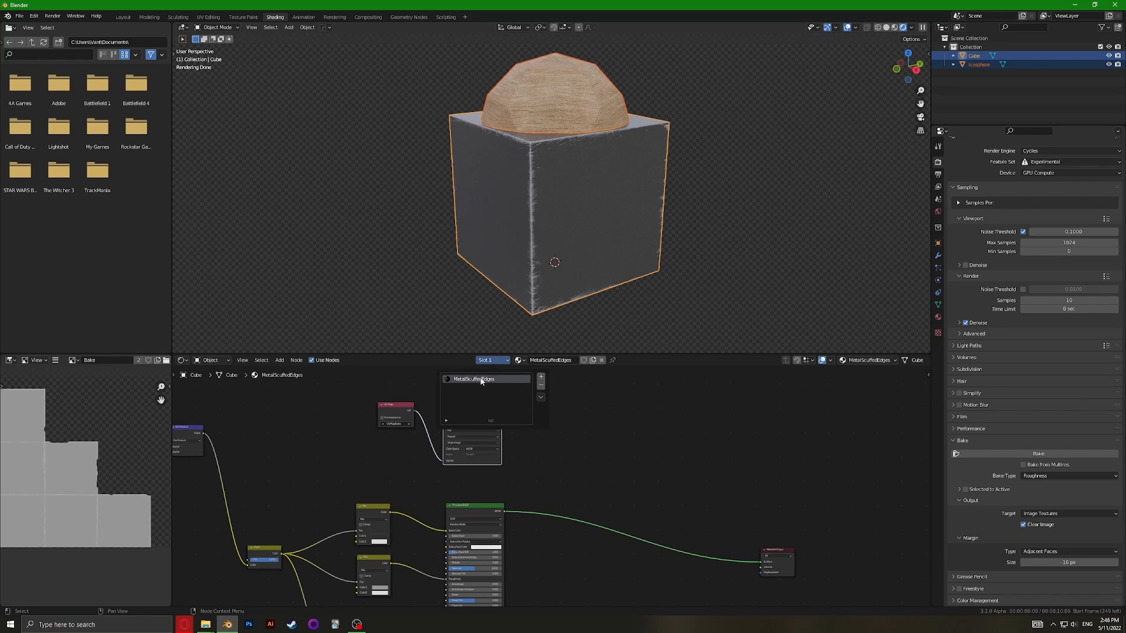
pyautogui.click(549, 100)
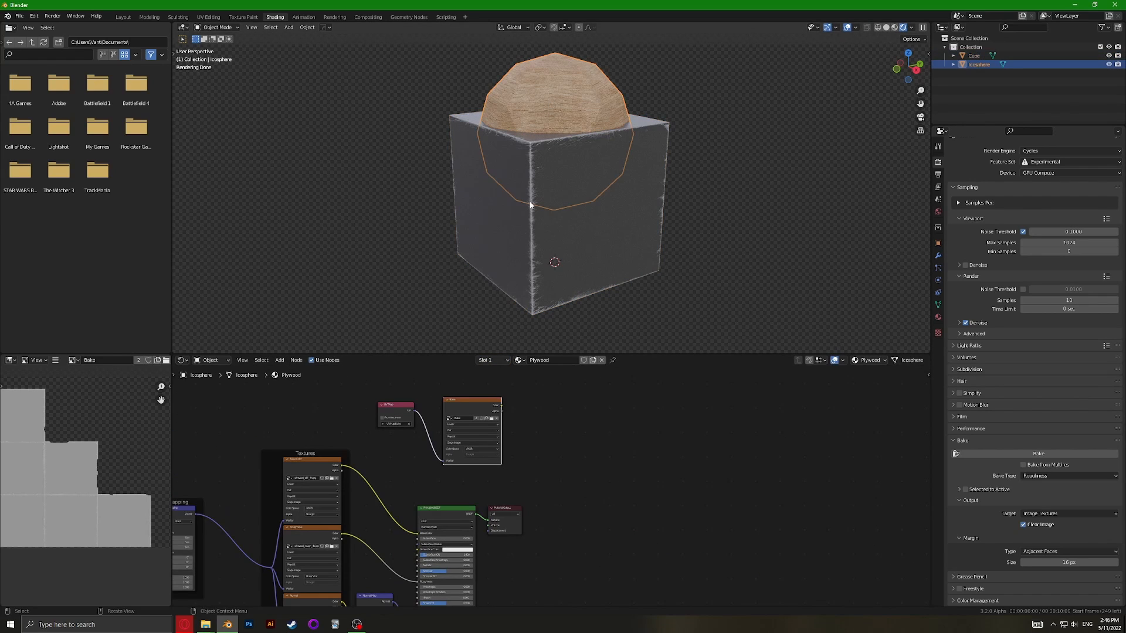
pyautogui.click(547, 214)
pyautogui.moveTo(797, 277); pyautogui.dragTo(348, 79)
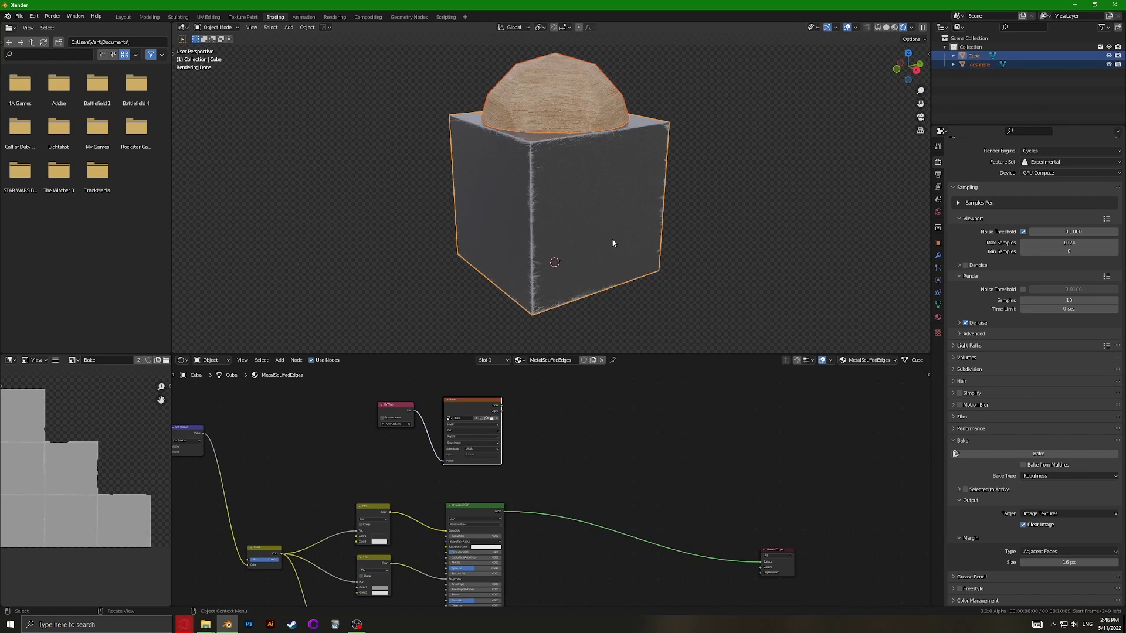
pyautogui.click(1008, 454)
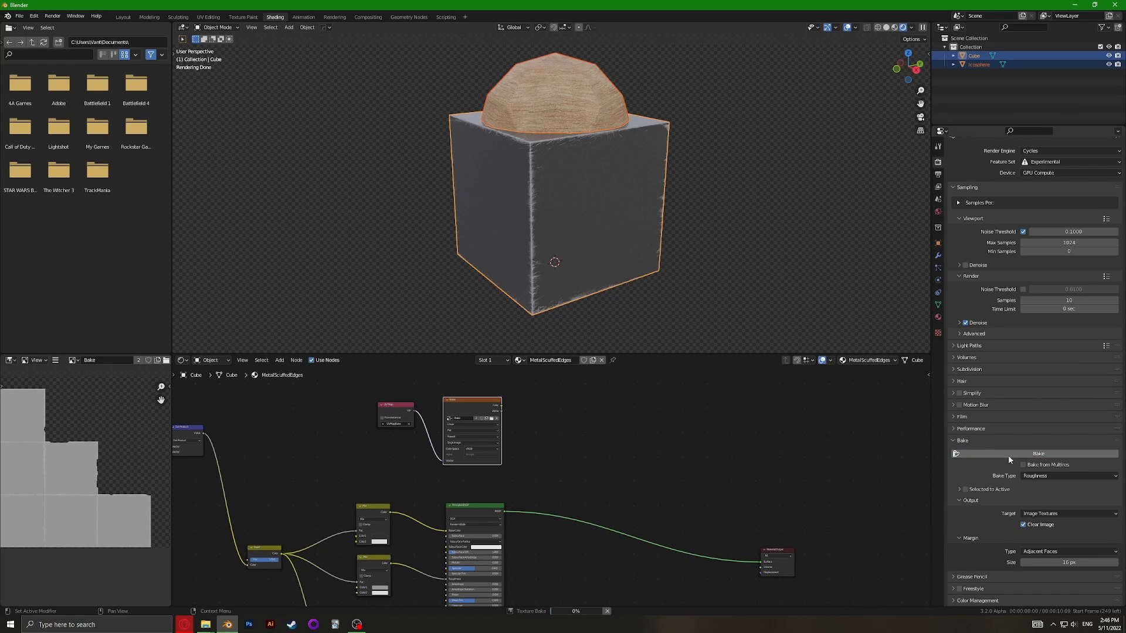
# Save the baked image as Model_roughness.png in the tutorial folder
pyautogui.scroll(5, 220, 455)
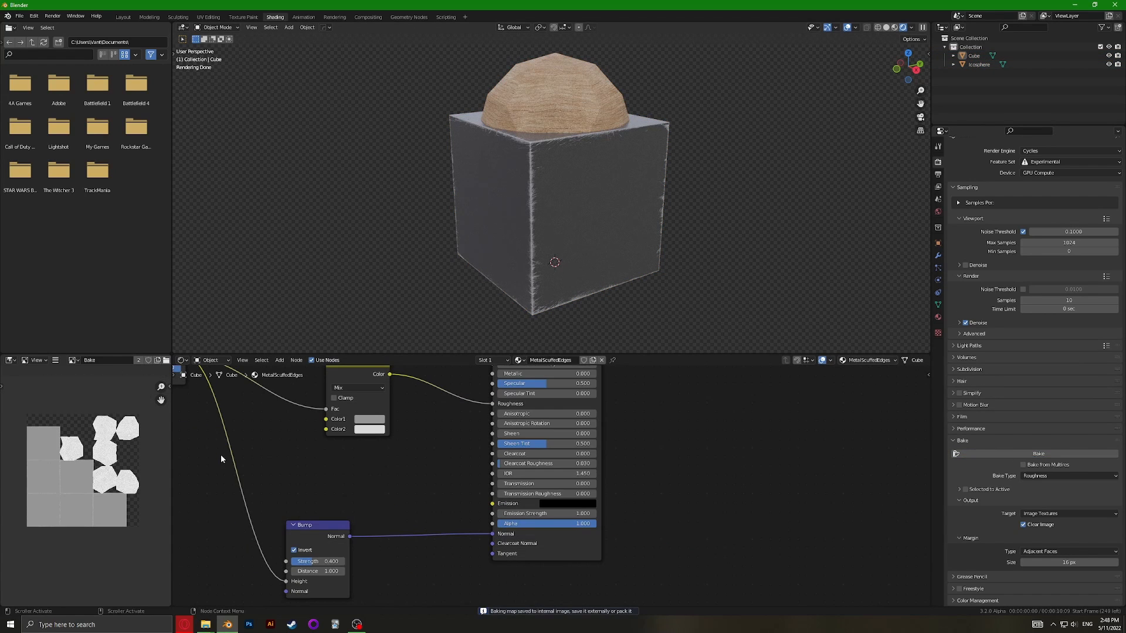
pyautogui.scroll(3, 119, 471)
pyautogui.scroll(-3, 119, 471)
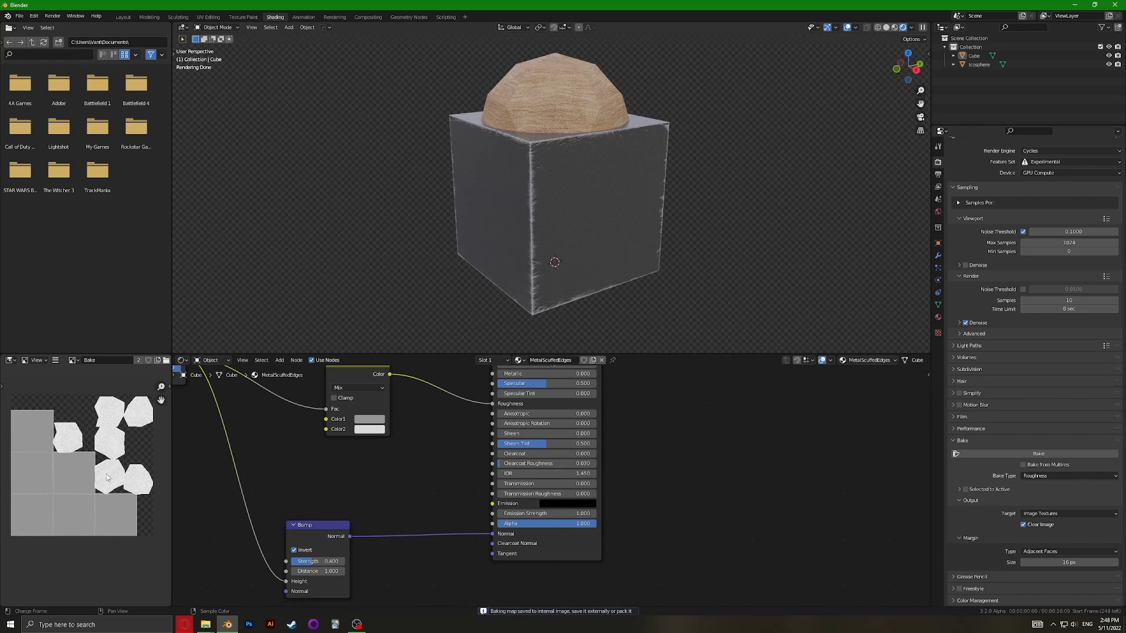
pyautogui.hotkey('shift', 'alt', 's')
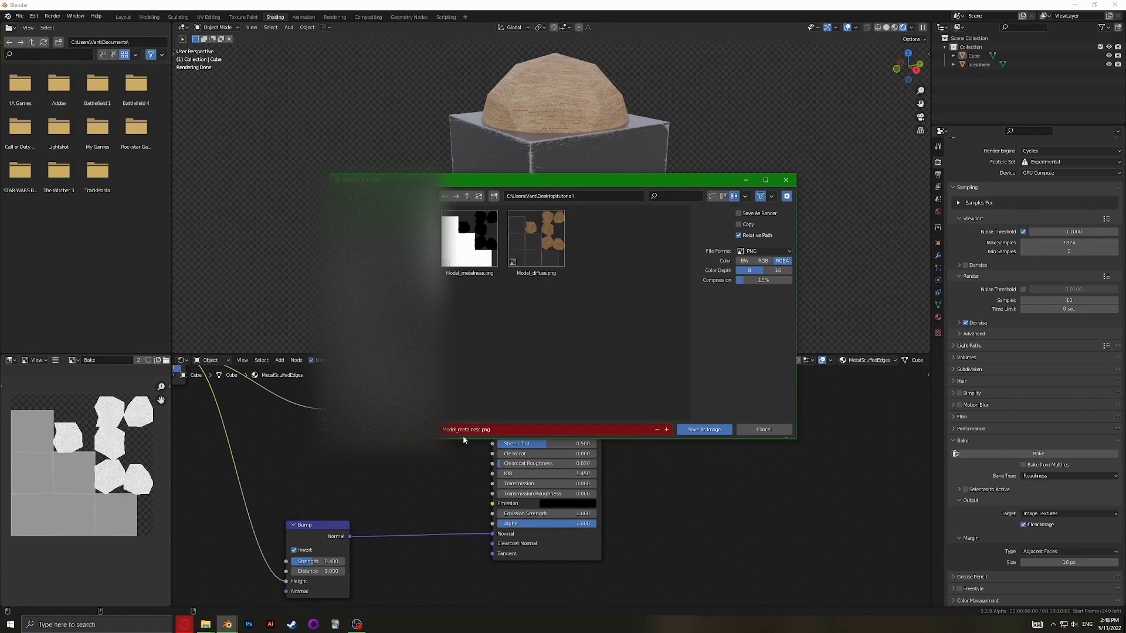
pyautogui.click(466, 433)
pyautogui.press('BackSpace')
pyautogui.press('BackSpace')
pyautogui.press('BackSpace')
pyautogui.press('BackSpace')
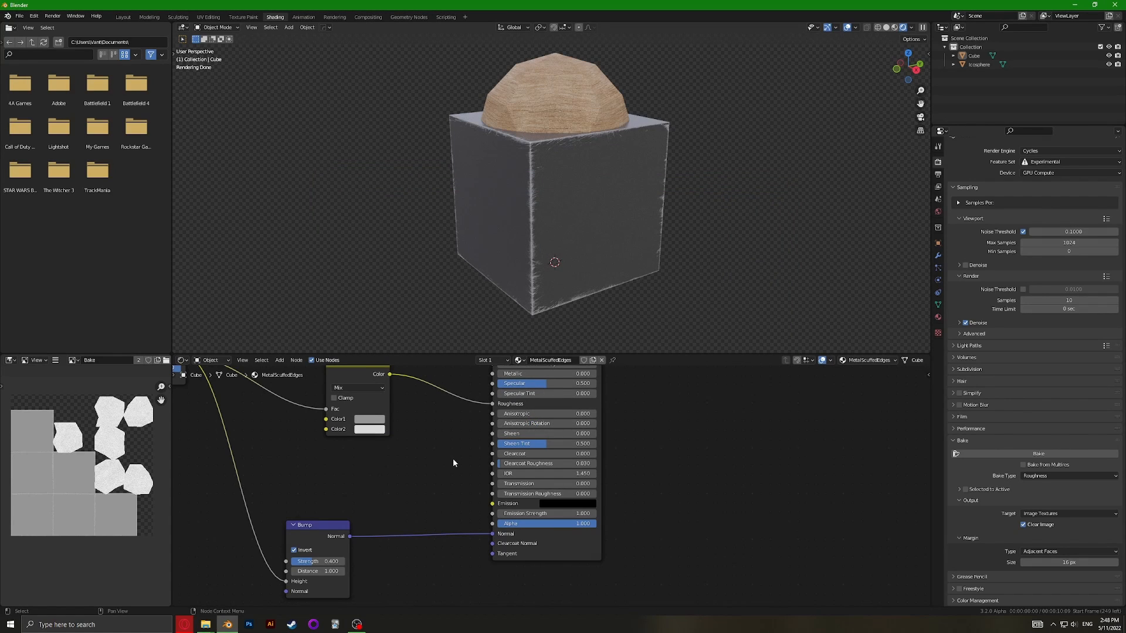
# Select both the cube and the icosphere, set the bake type to Normal, and bake them
pyautogui.scroll(-3, 428, 314)
pyautogui.scroll(-3, 452, 427)
pyautogui.scroll(-2, 453, 427)
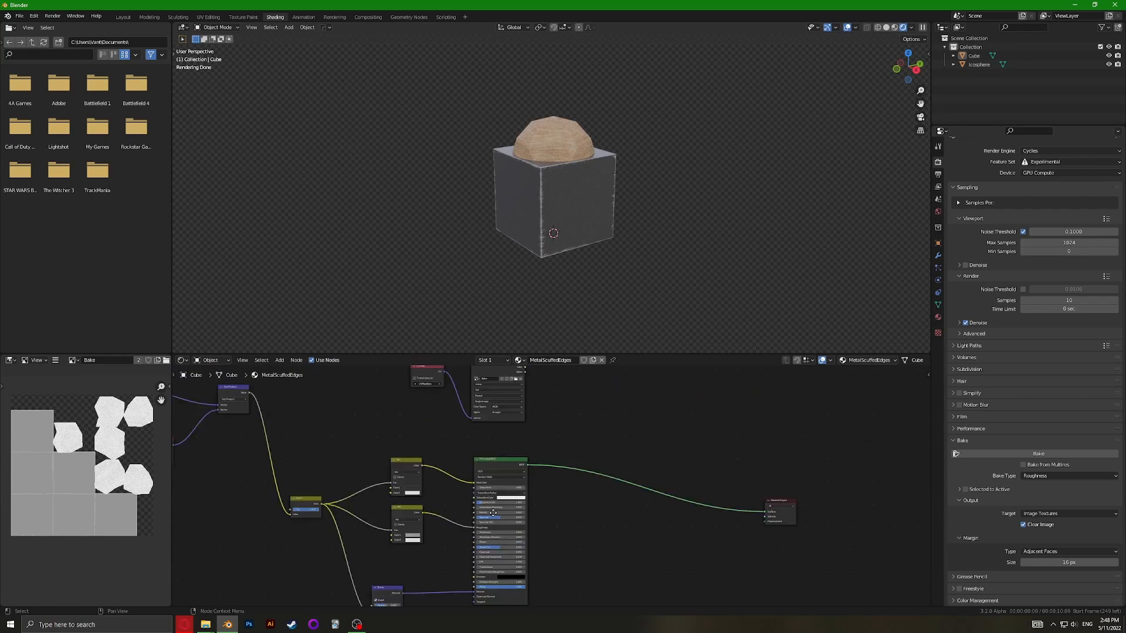
pyautogui.moveTo(501, 407); pyautogui.dragTo(486, 431, button='middle')
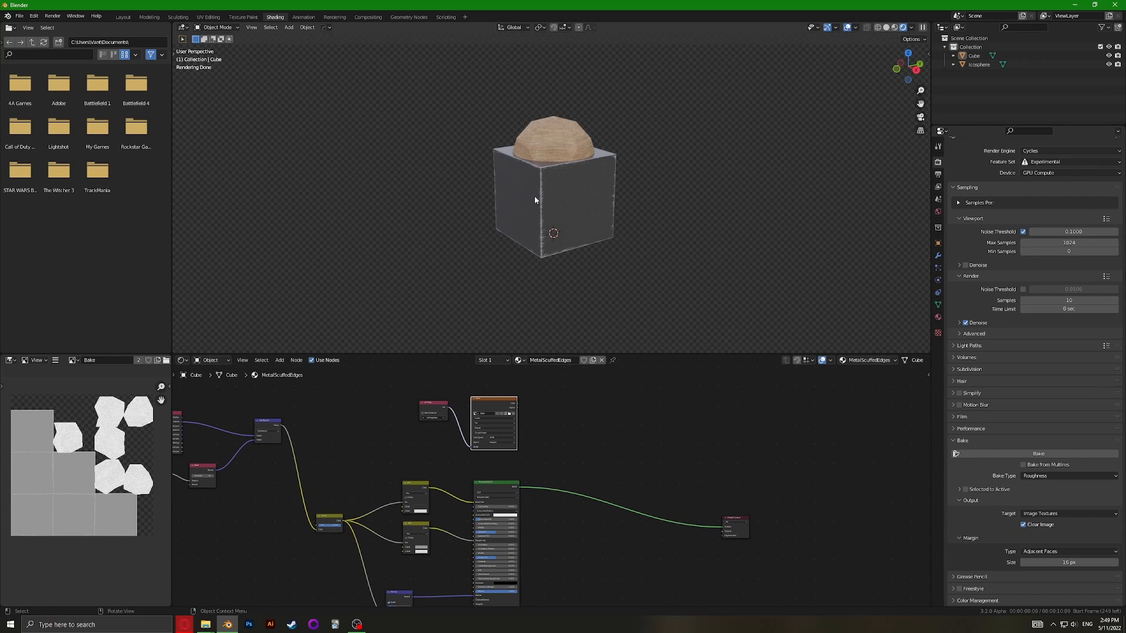
pyautogui.click(549, 141)
pyautogui.moveTo(435, 60); pyautogui.dragTo(668, 273)
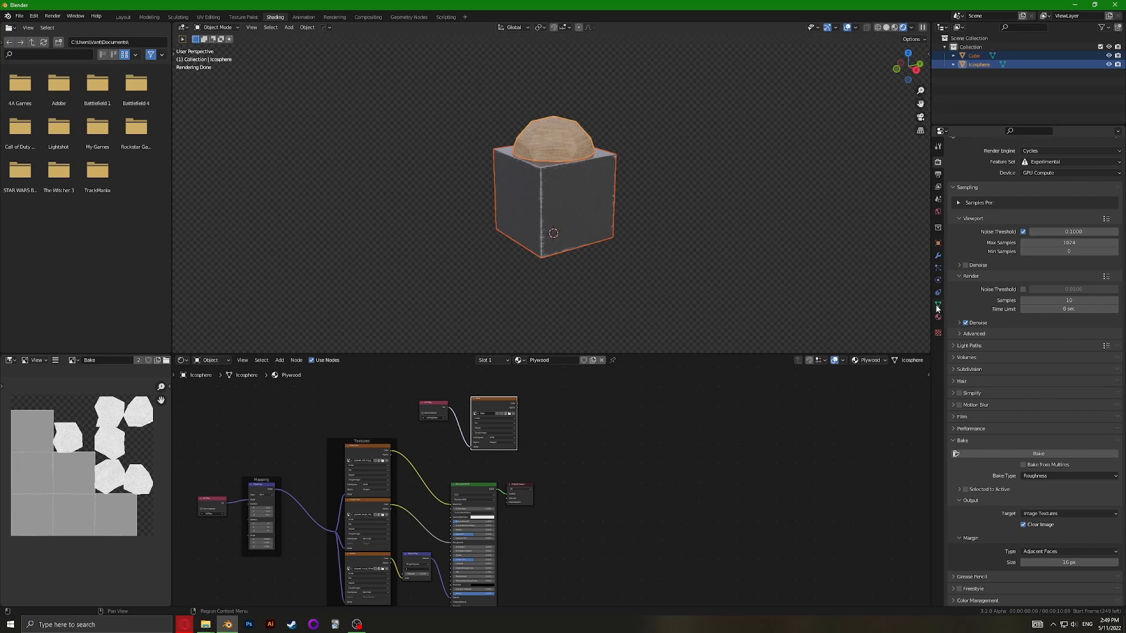
pyautogui.click(1035, 476)
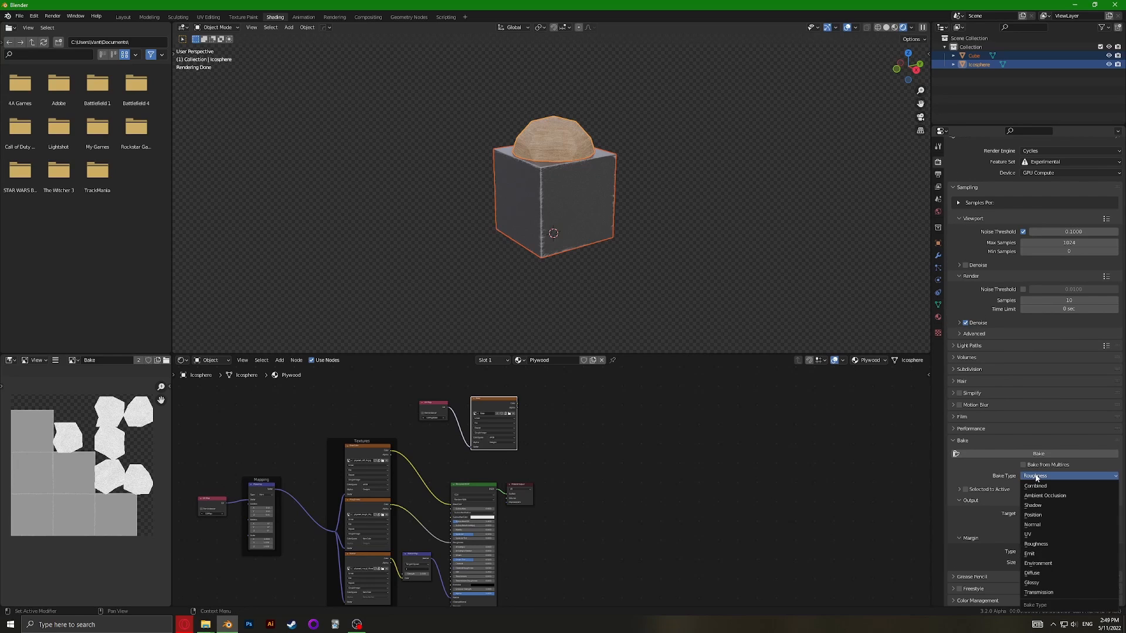
pyautogui.click(1033, 525)
pyautogui.click(992, 453)
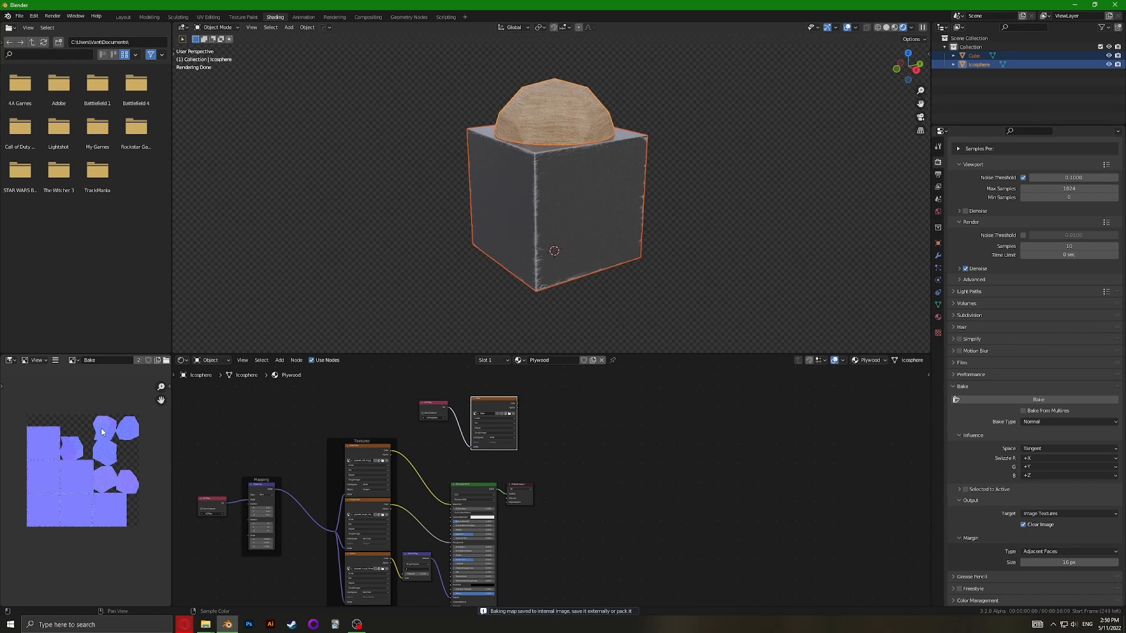
# Save the baked image as Model_normal.png in the tutorial folder
pyautogui.scroll(1, 75, 451)
pyautogui.hotkey('shift', 'alt', 's')
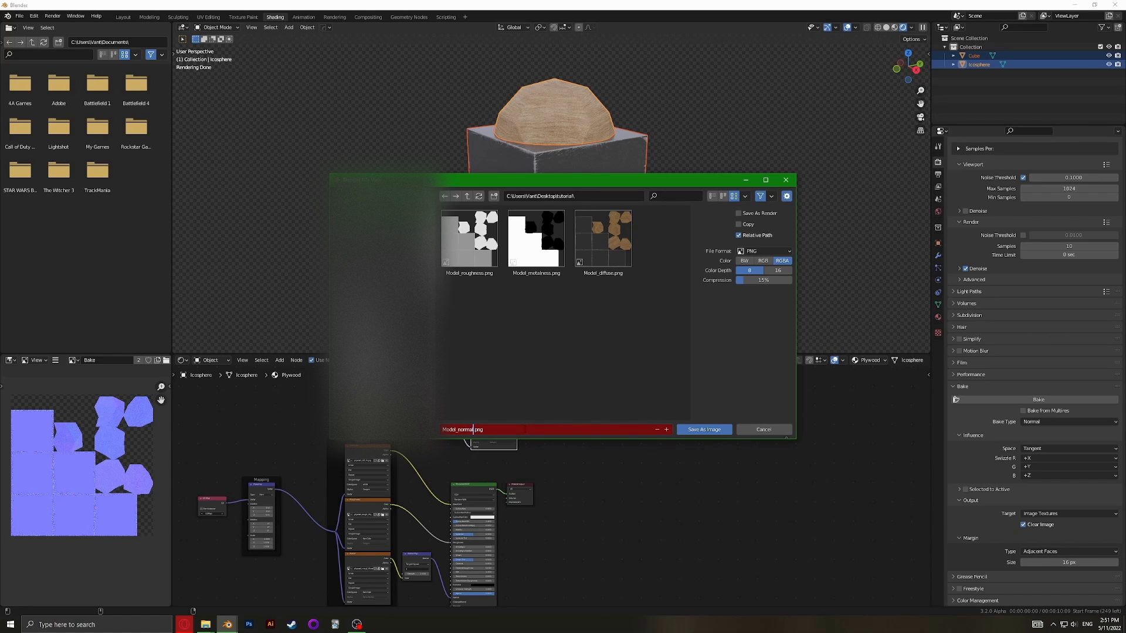
pyautogui.press('Return')
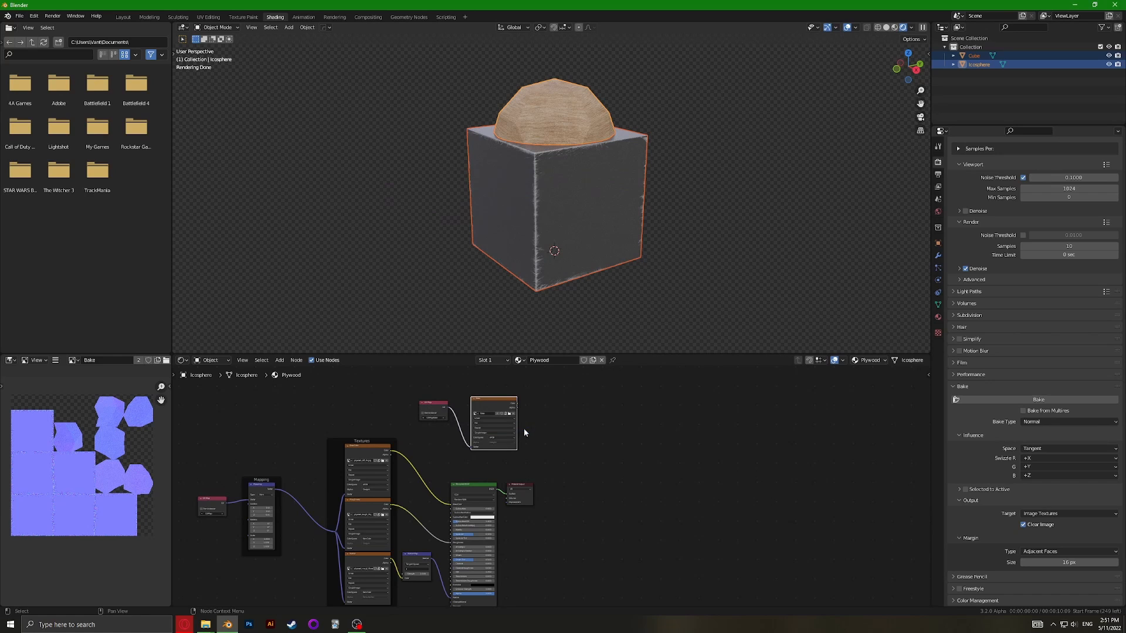
# Remove the Plywood material from the icosphere and the MetalScuffedEdges material from the cube
pyautogui.click(560, 444)
pyautogui.scroll(-3, 572, 462)
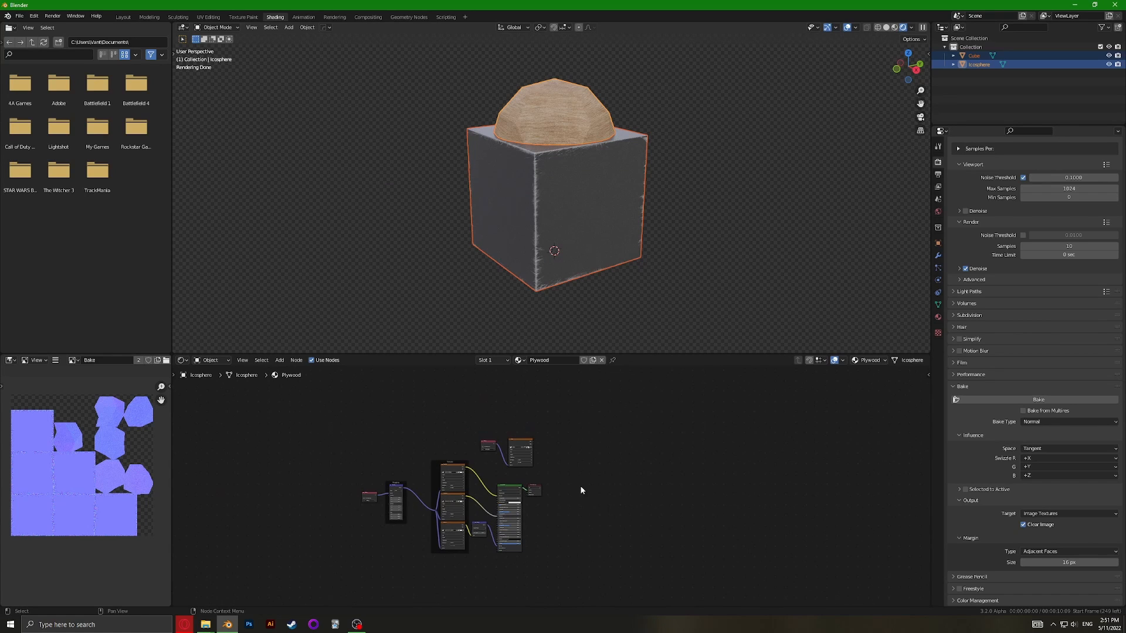
pyautogui.click(575, 251)
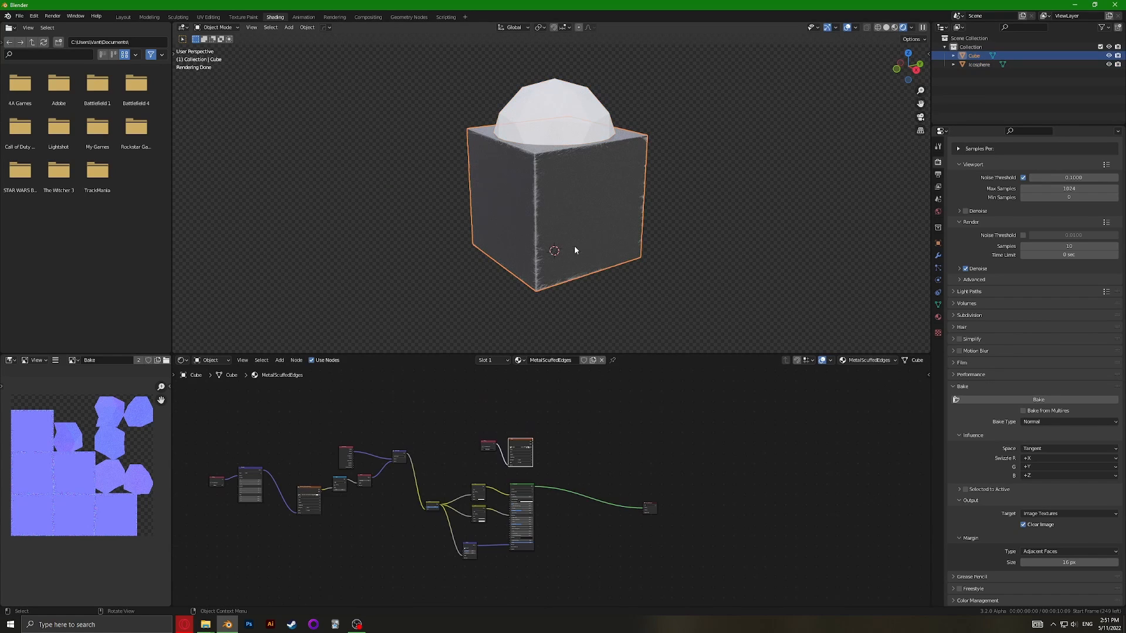
pyautogui.click(601, 360)
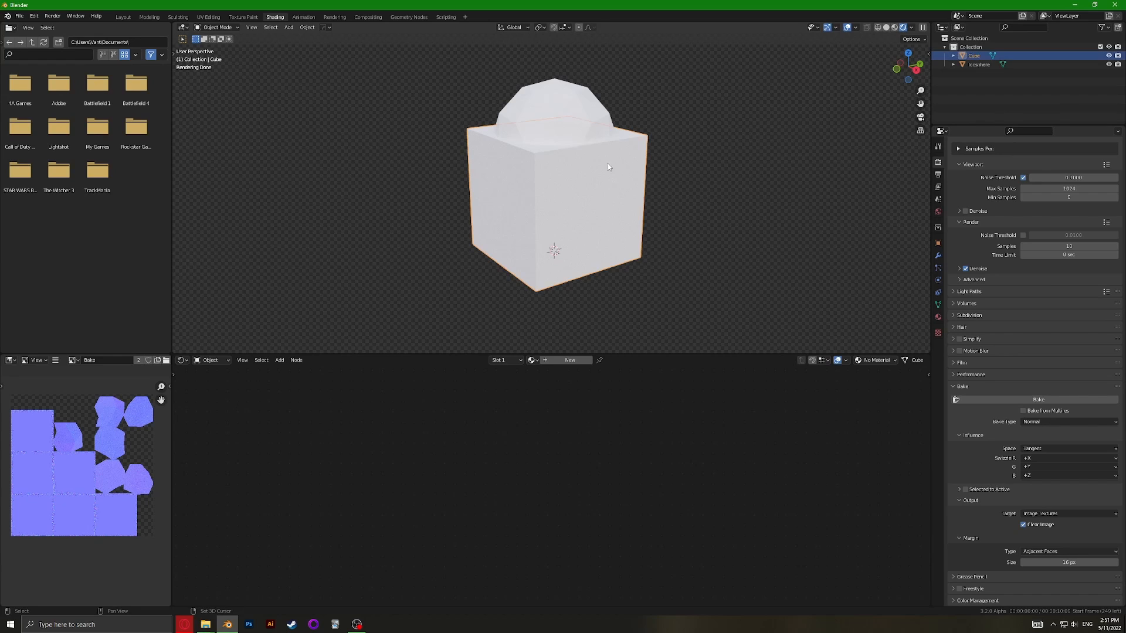
# Select both objects with the icosphere active and create a new material on it
pyautogui.keyDown('shift'); pyautogui.click(604, 138); pyautogui.keyUp('shift')
pyautogui.click(562, 362)
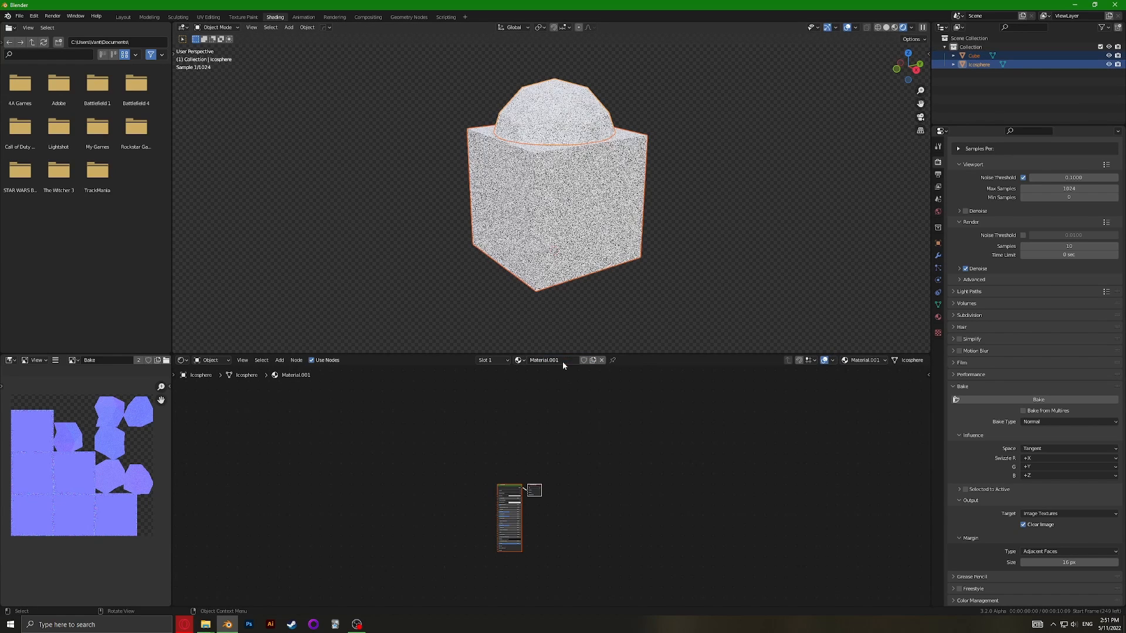
pyautogui.scroll(4, 599, 430)
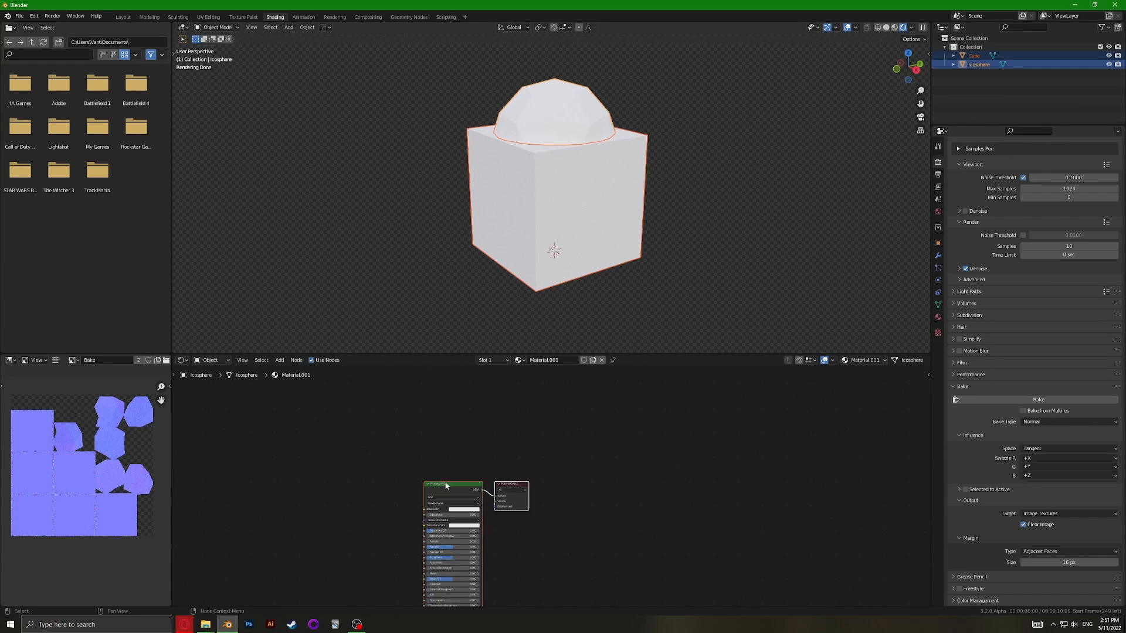
# Run Principled Texture Setup on the new material's Principled BSDF with the four baked Model maps in the Desktop's tutorial folder
pyautogui.scroll(1, 361, 485)
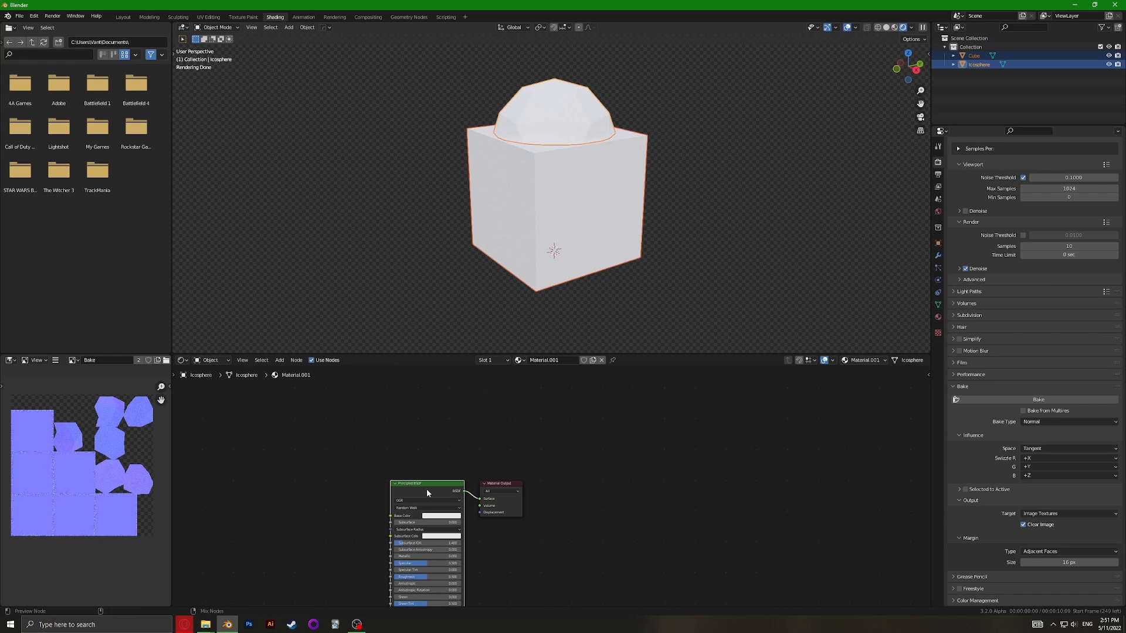
pyautogui.hotkey('ctrl', 'shift', 't')
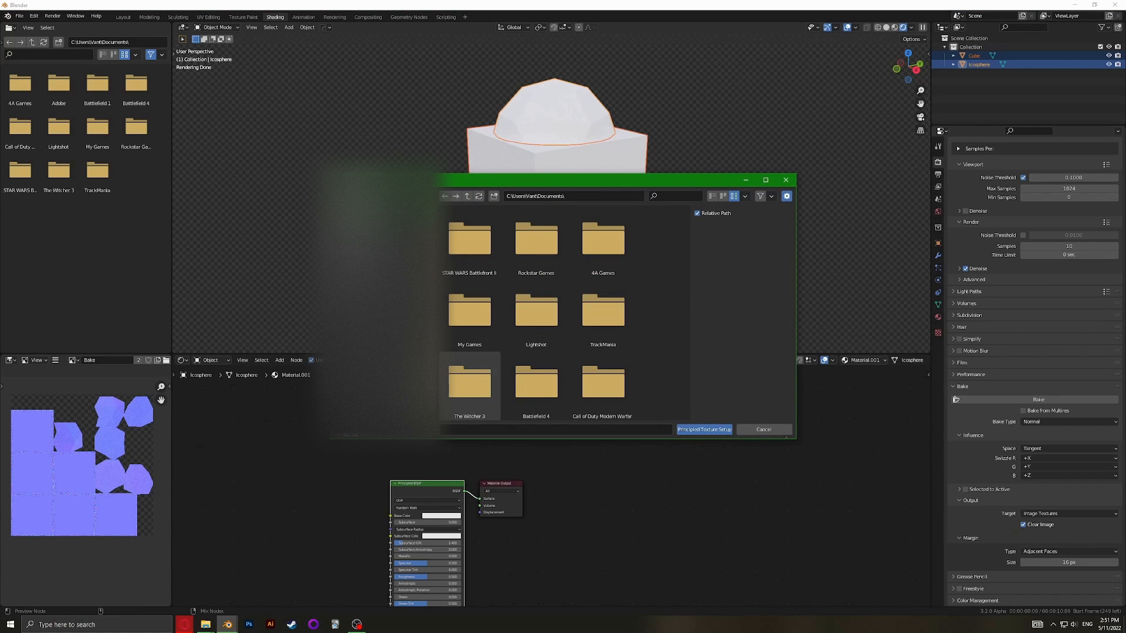
pyautogui.click(368, 289)
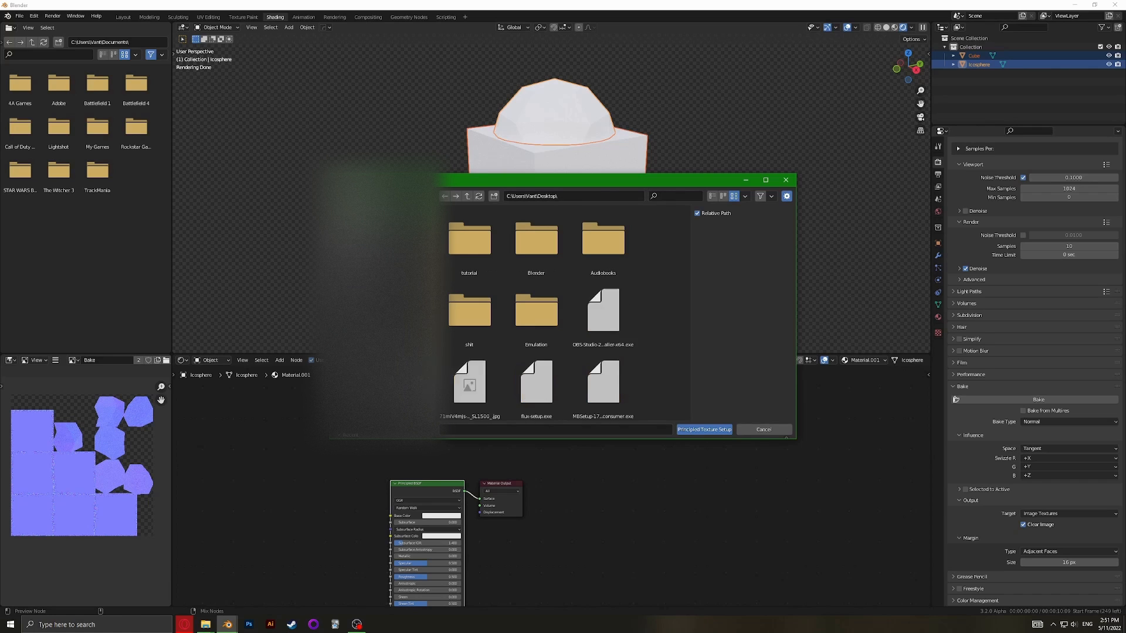
pyautogui.click(480, 255)
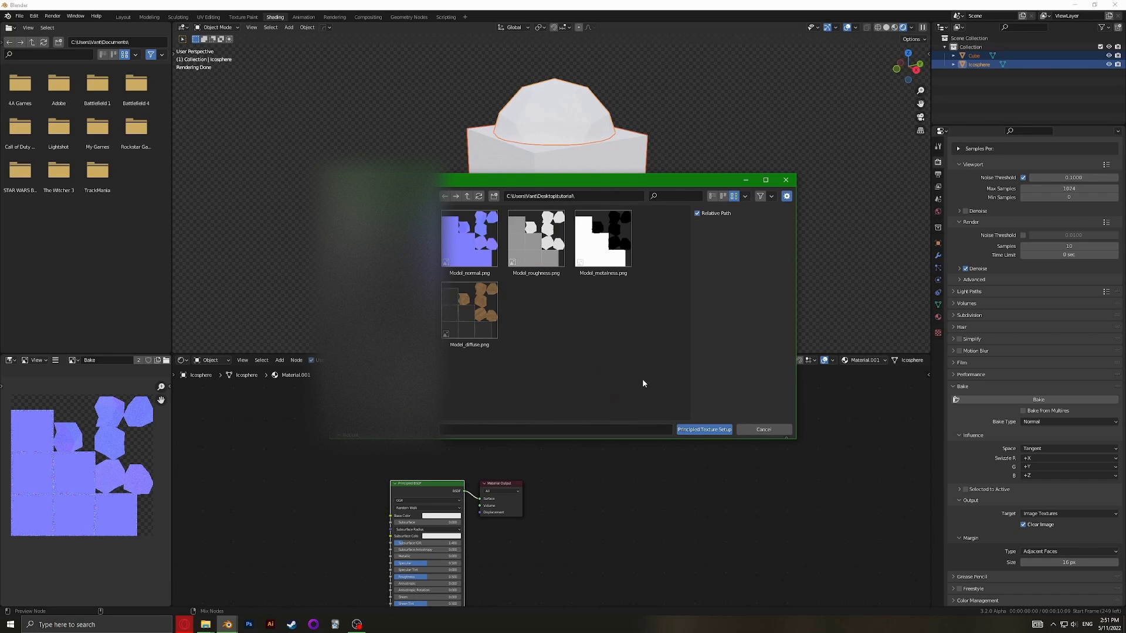
pyautogui.moveTo(645, 381); pyautogui.dragTo(487, 253)
pyautogui.click(695, 430)
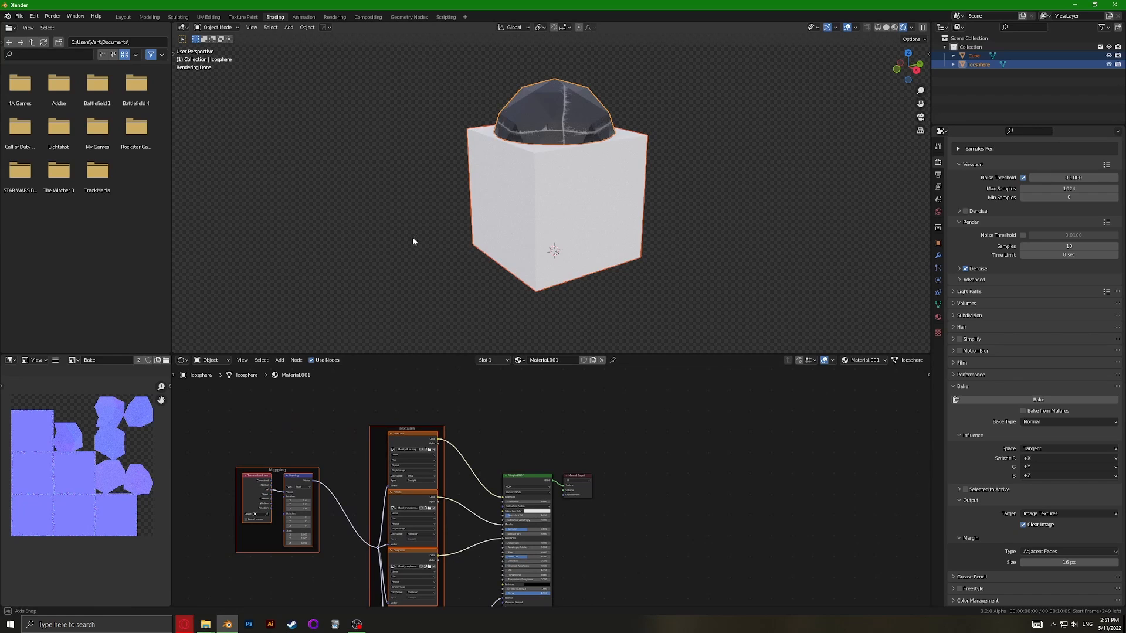
# Link the icosphere's new textured material to the cube, selecting both objects with the icosphere active
pyautogui.moveTo(413, 237); pyautogui.dragTo(745, 214, button='middle')
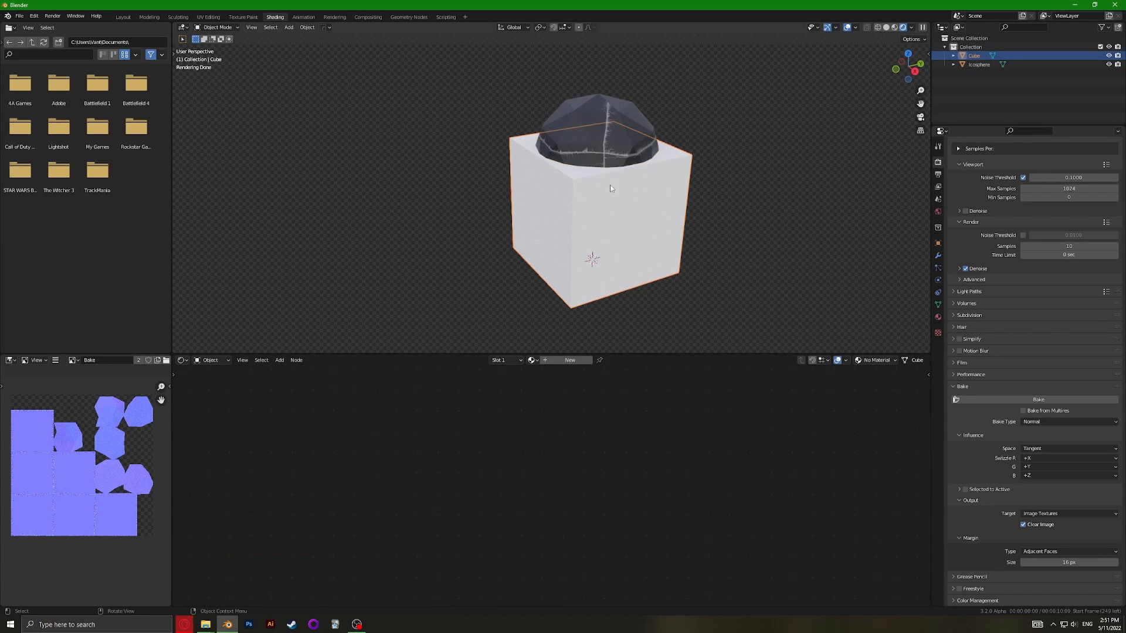
pyautogui.scroll(3, 278, 510)
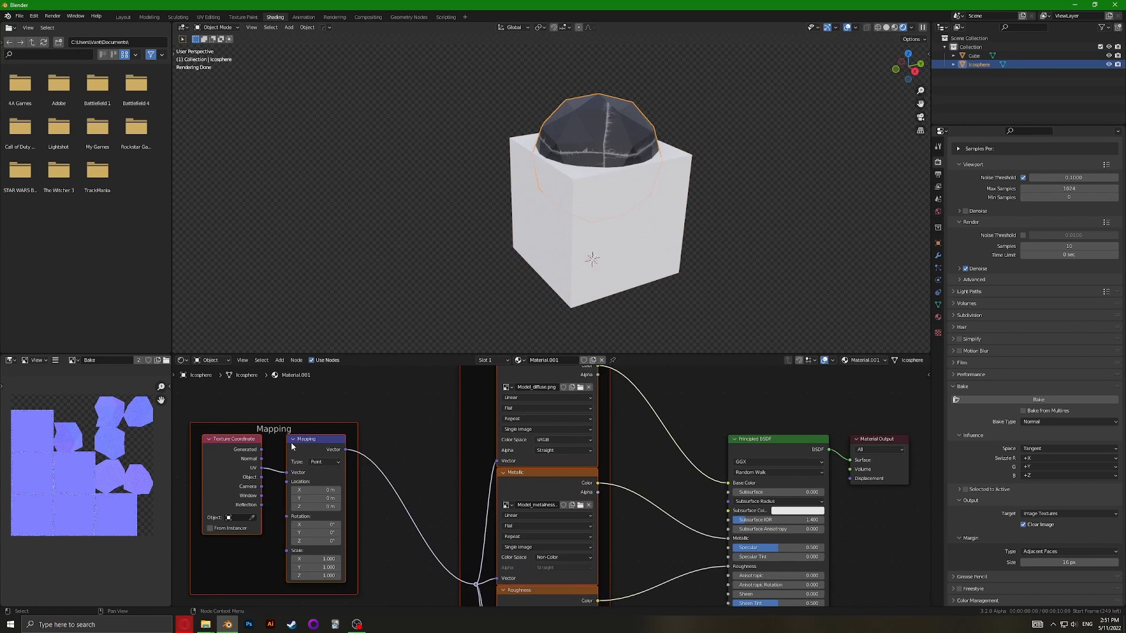
pyautogui.click(247, 446)
pyautogui.moveTo(305, 455); pyautogui.dragTo(446, 440, button='middle')
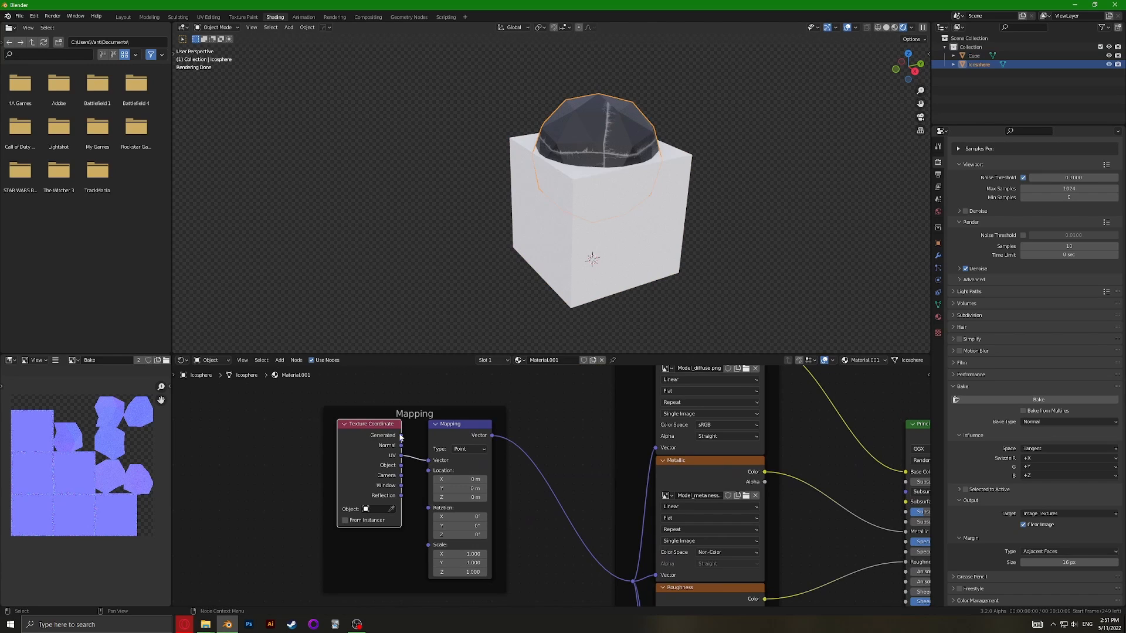
pyautogui.keyDown('shift'); pyautogui.click(572, 259); pyautogui.keyUp('shift')
pyautogui.keyDown('shift'); pyautogui.click(615, 171); pyautogui.keyUp('shift')
pyautogui.hotkey('ctrl', 'l')
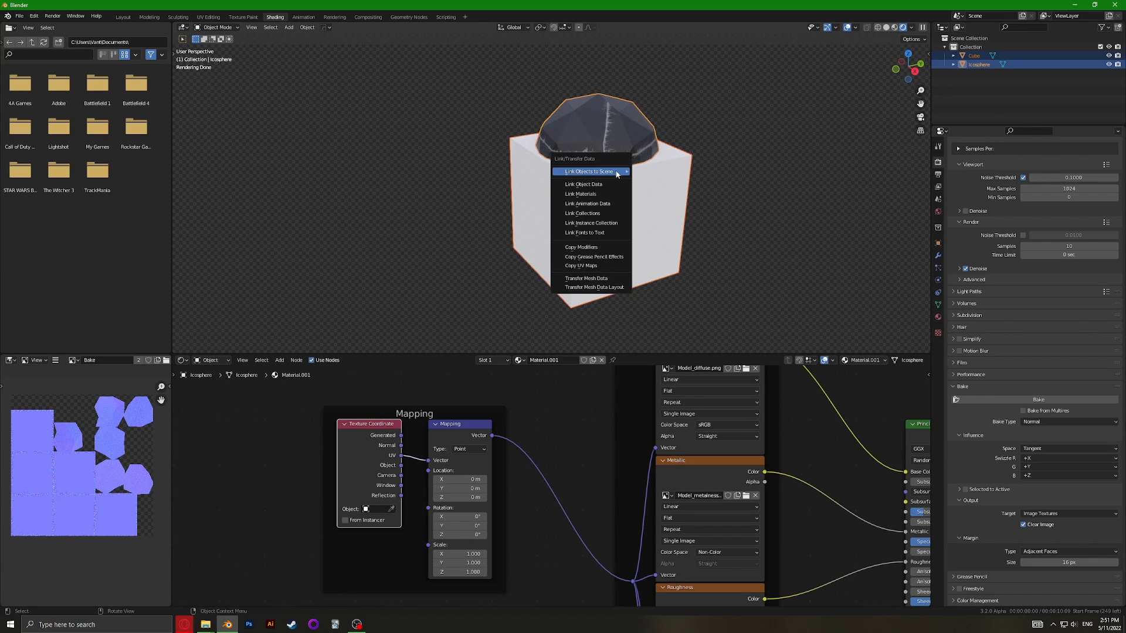
pyautogui.click(601, 197)
# Select the cube and delete the Texture Coordinate node from the shared material's Mapping frame
pyautogui.click(675, 216)
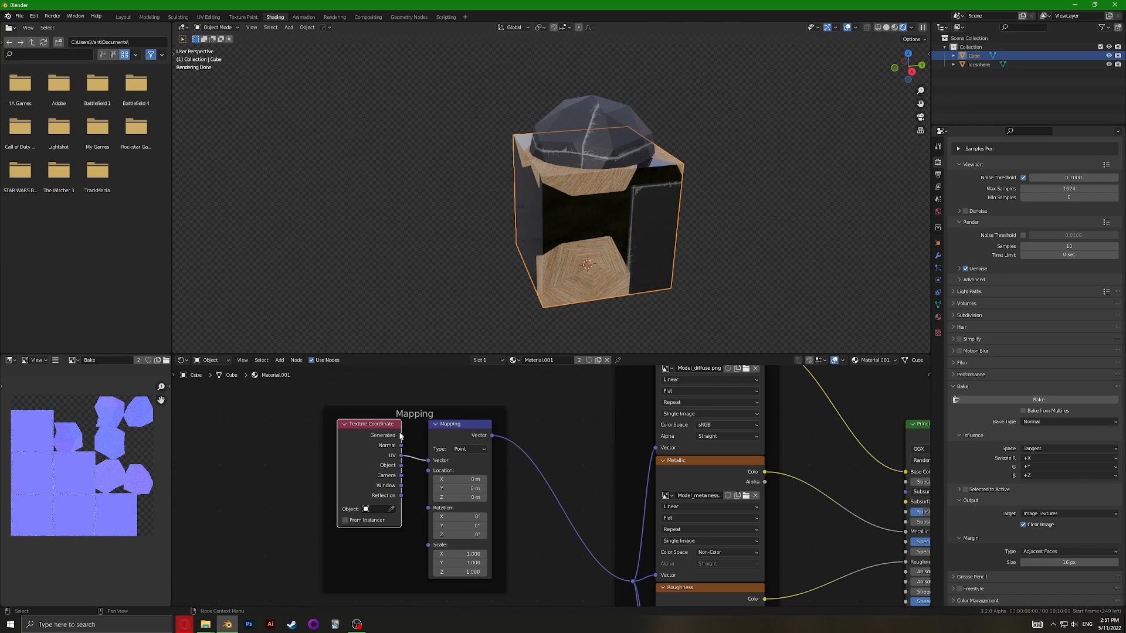
pyautogui.click(375, 398)
pyautogui.click(376, 431)
pyautogui.press('x')
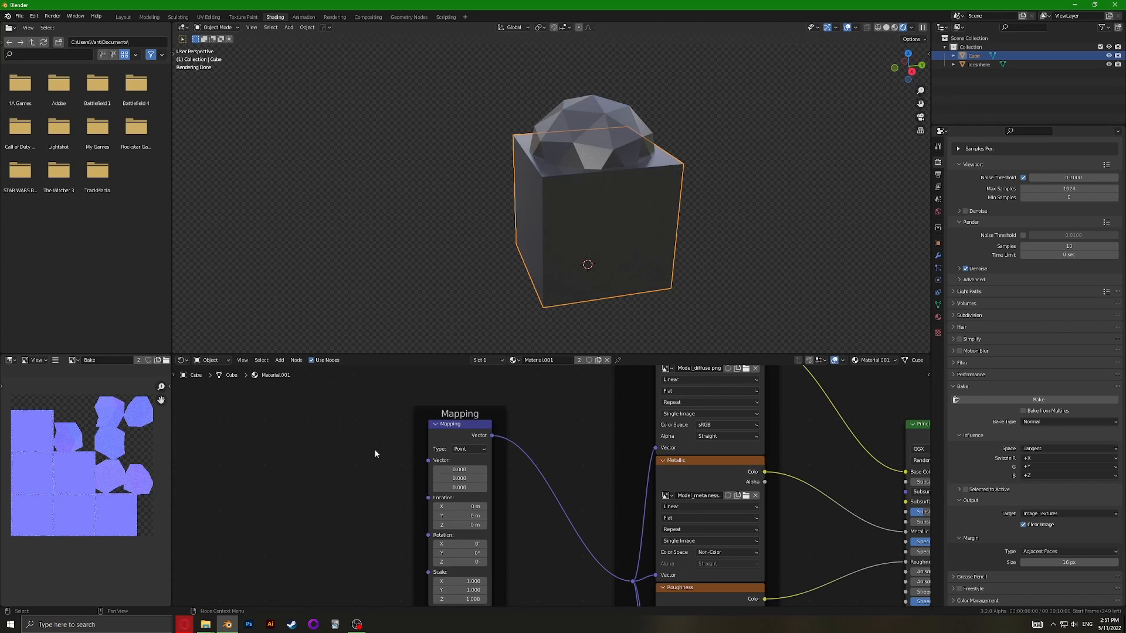
# Add a UV Map node beside the Mapping node and set its UV map to UVMapBake
pyautogui.hotkey('shift', 'a')
pyautogui.click(376, 448)
pyautogui.write('uvma')
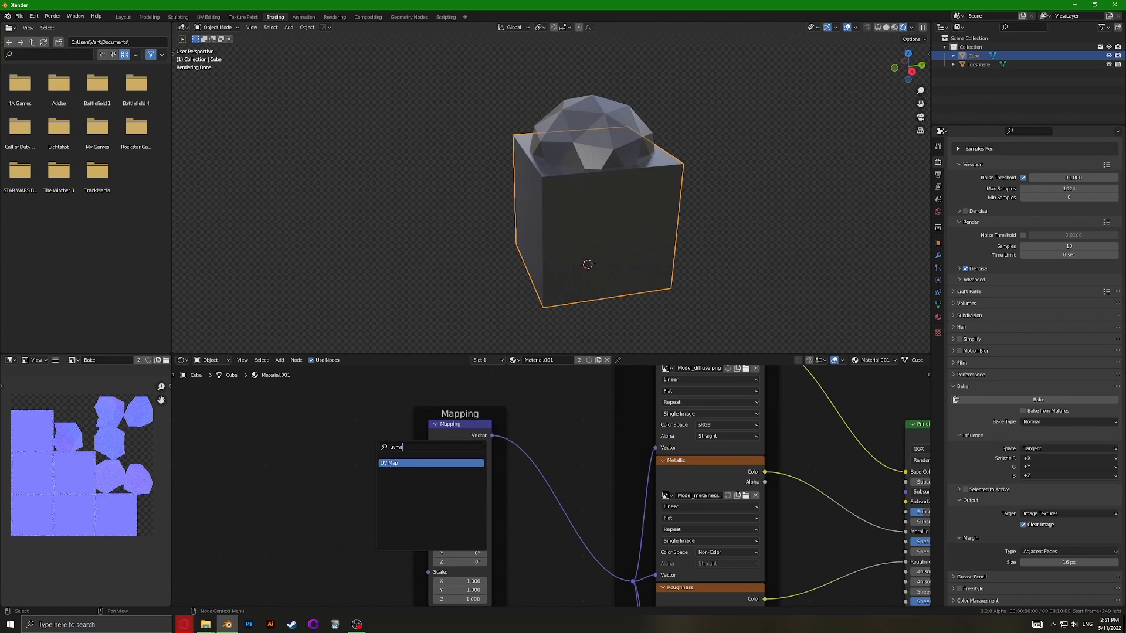
pyautogui.press('Return')
pyautogui.click(358, 485)
pyautogui.click(348, 509)
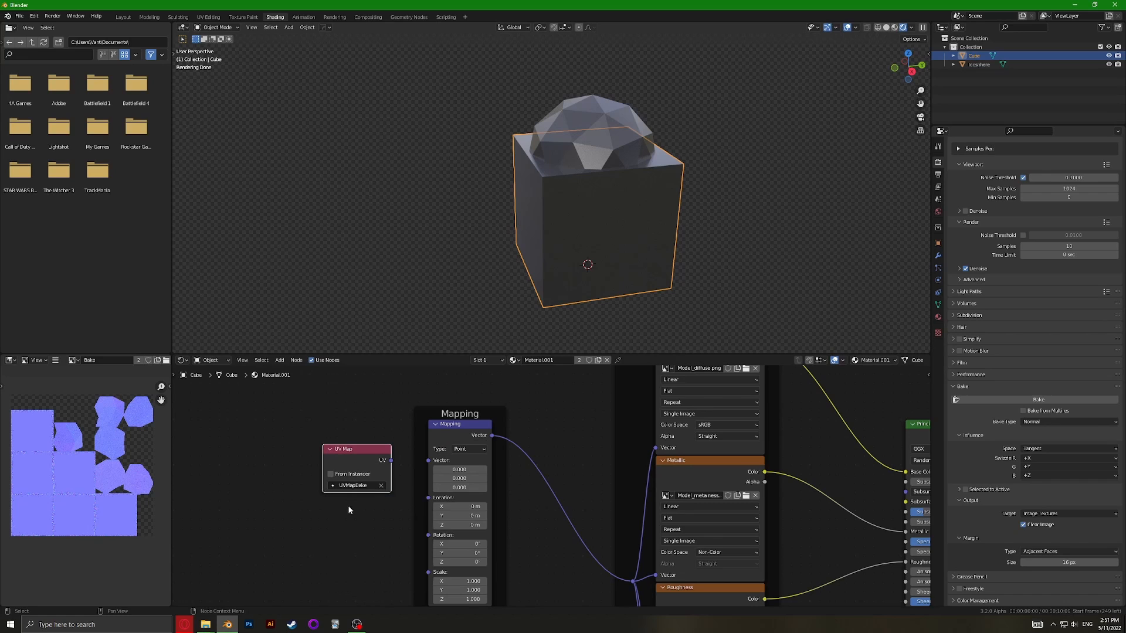